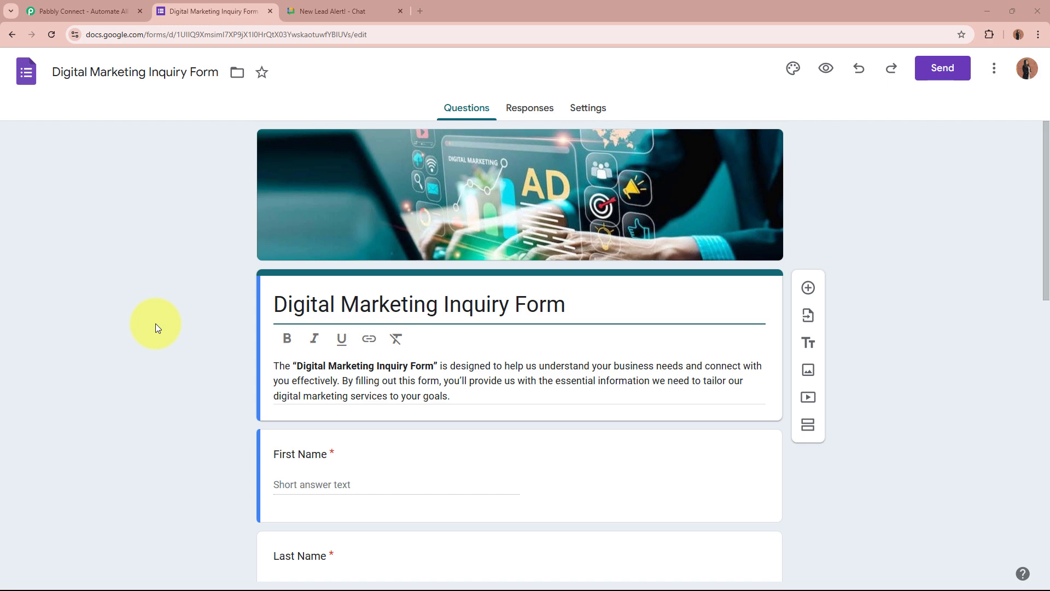
Switch from the inquiry form to the 'New Lead Alert!' Google Chat space
click(318, 11)
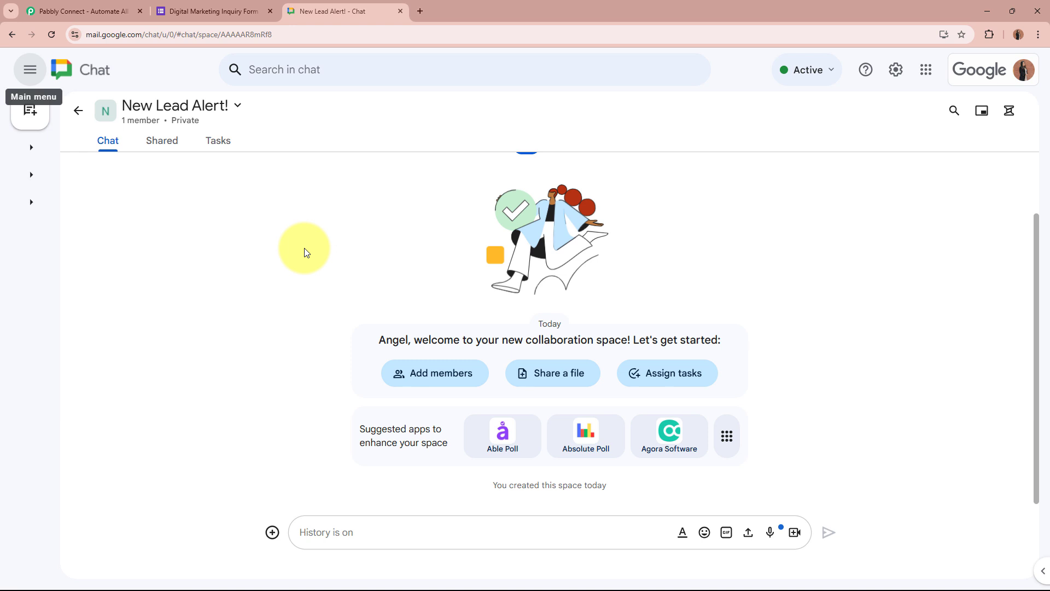
Compare the Digital Marketing Inquiry Form with the New Lead Alert! space, then go to Pabbly Connect
click(216, 11)
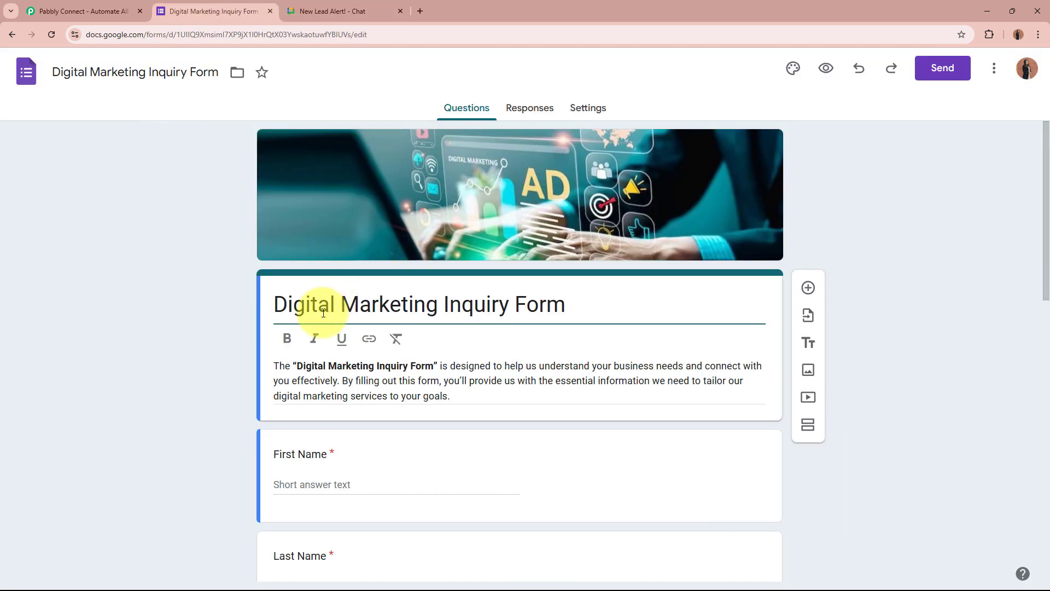
click(339, 11)
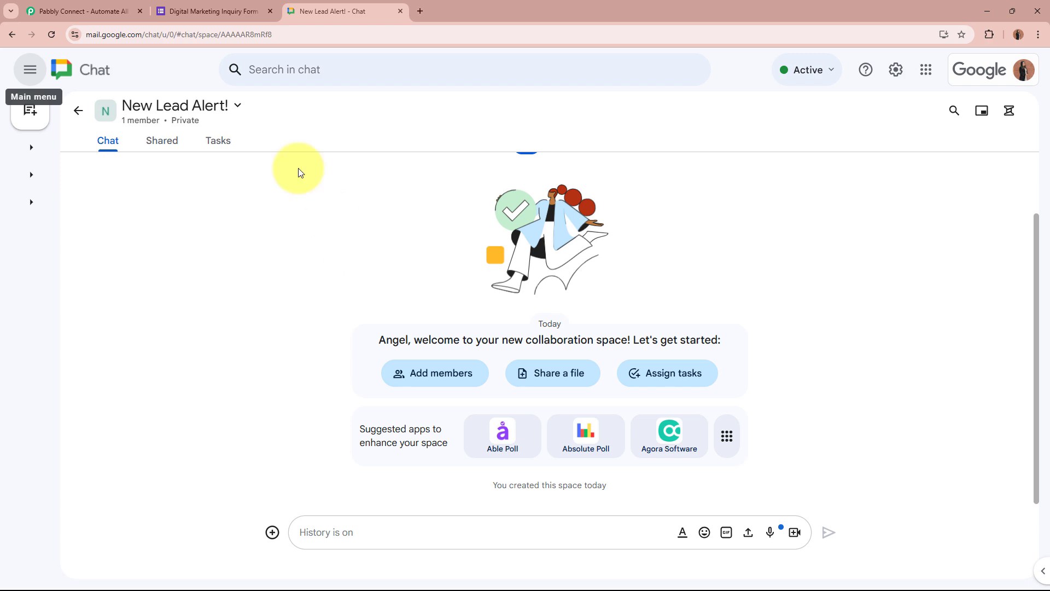
click(237, 12)
click(370, 12)
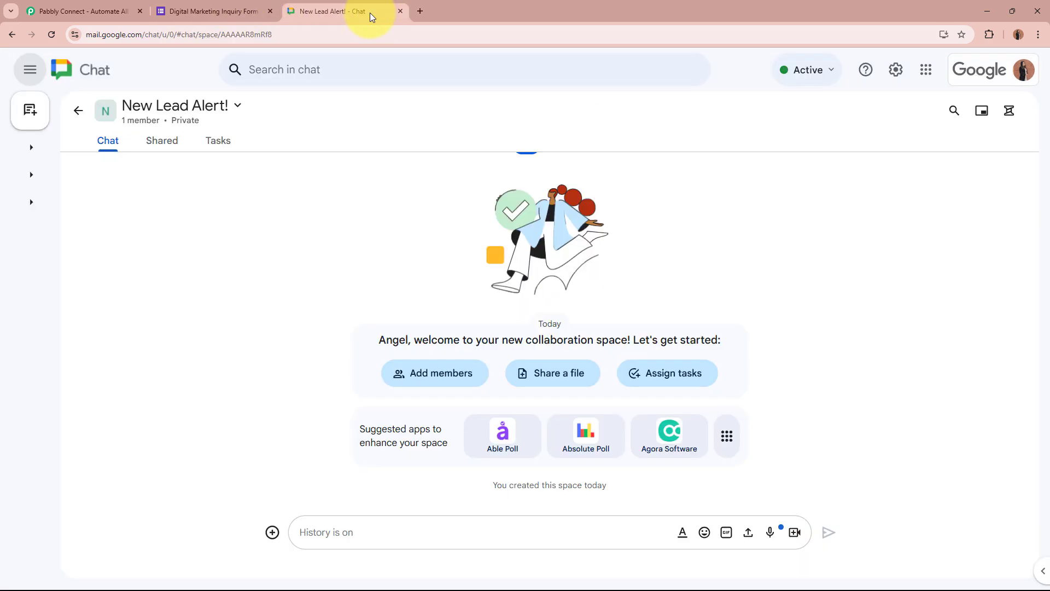
click(107, 10)
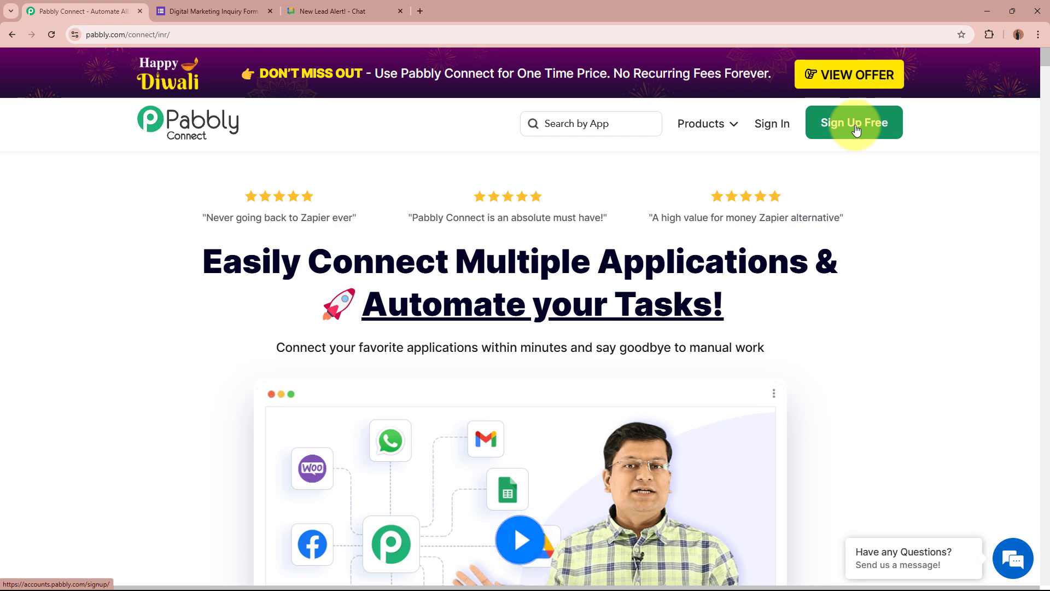
Sign in to Pabbly and launch Pabbly Connect from the All Pabbly Apps page
click(786, 128)
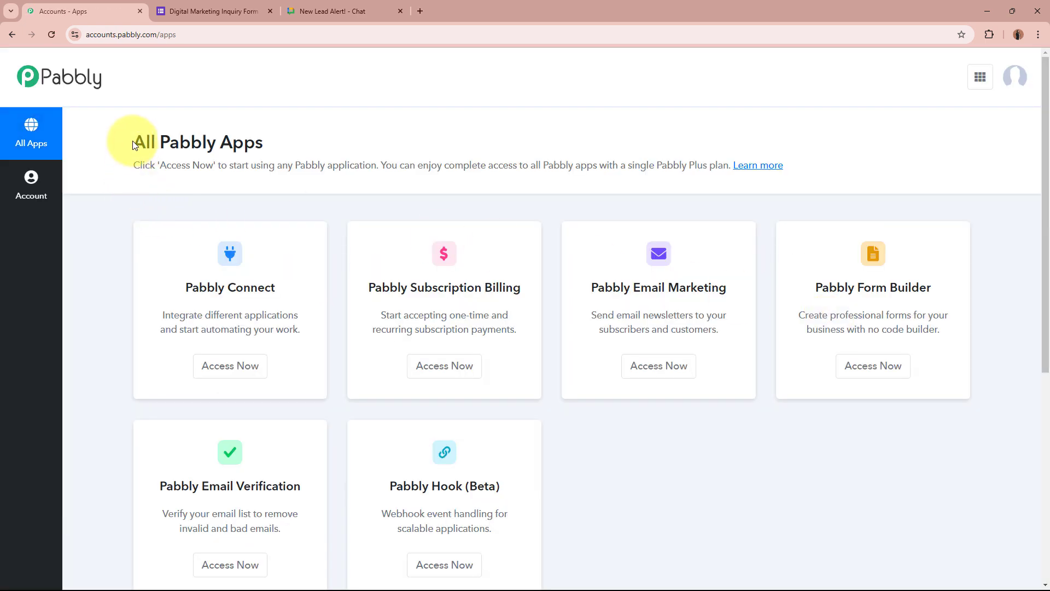
drag(134, 142, 300, 145)
click(301, 145)
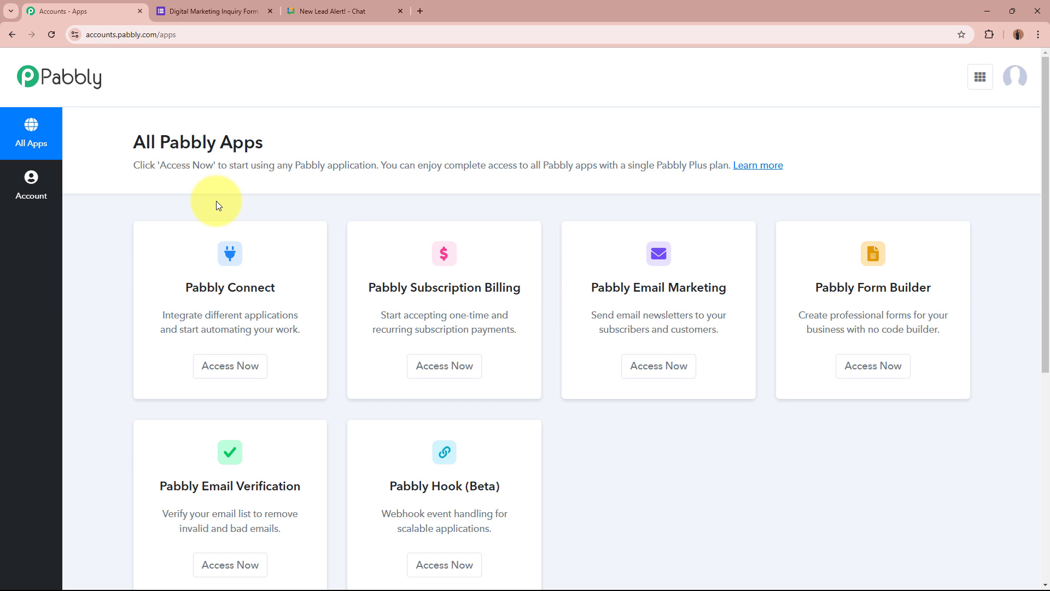
drag(186, 287, 284, 291)
click(283, 291)
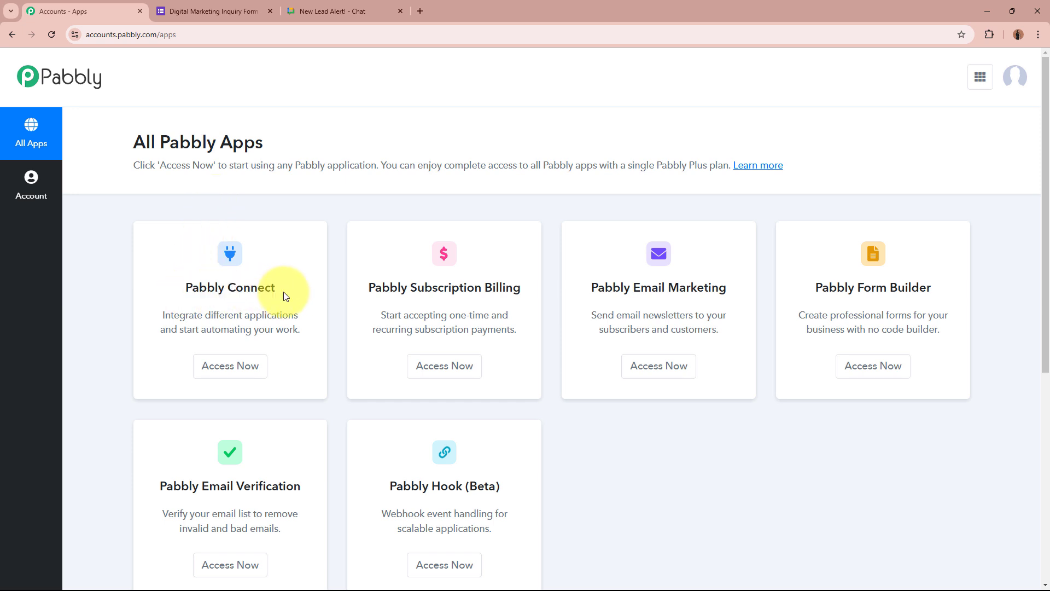
click(246, 365)
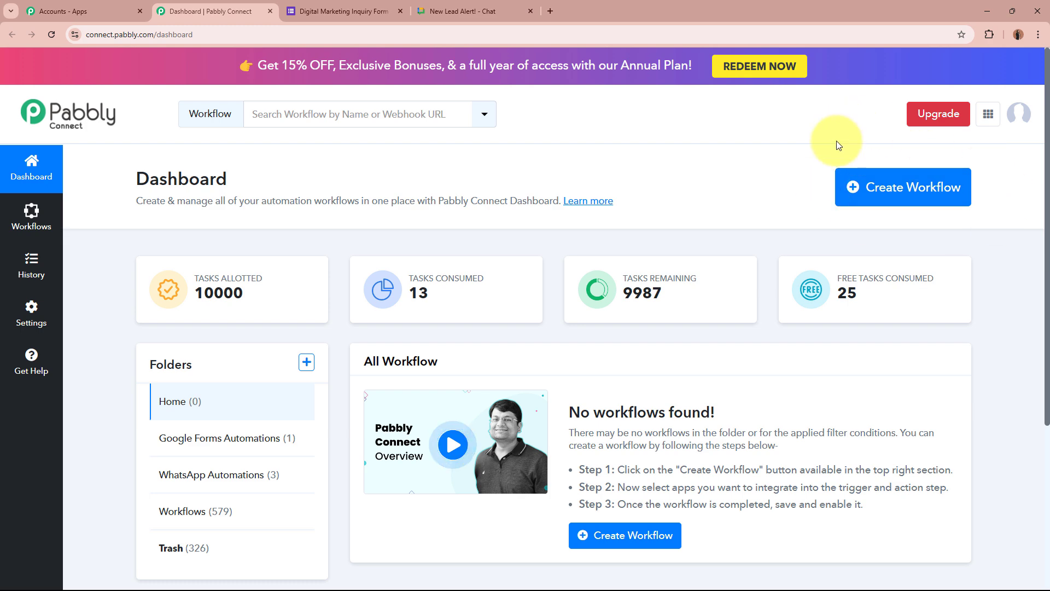
Start a new workflow named 'Notify Team on Google Chat for Google Forms Submission'
click(957, 186)
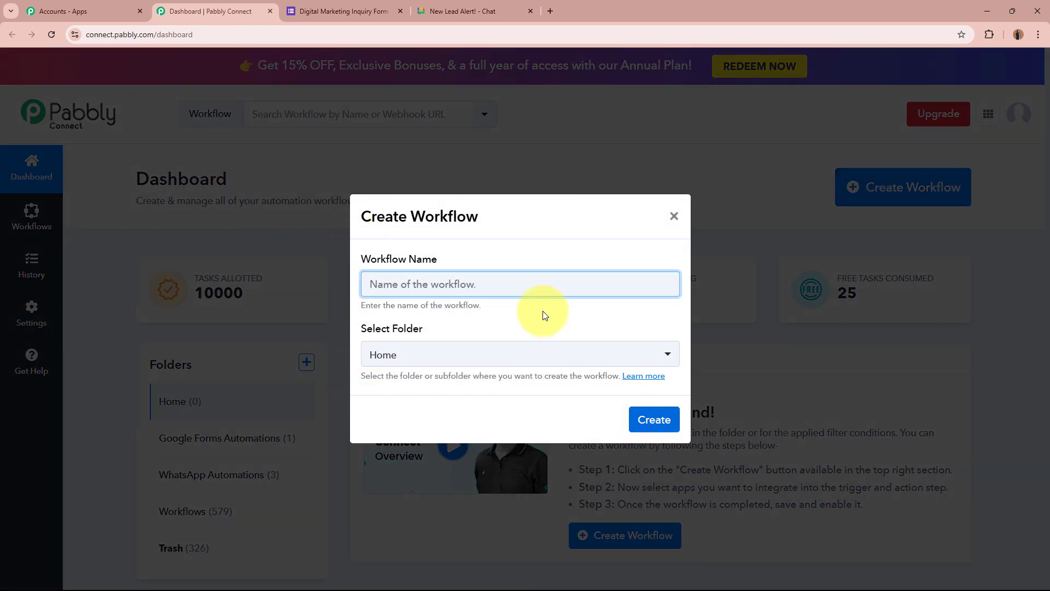
drag(362, 260, 392, 293)
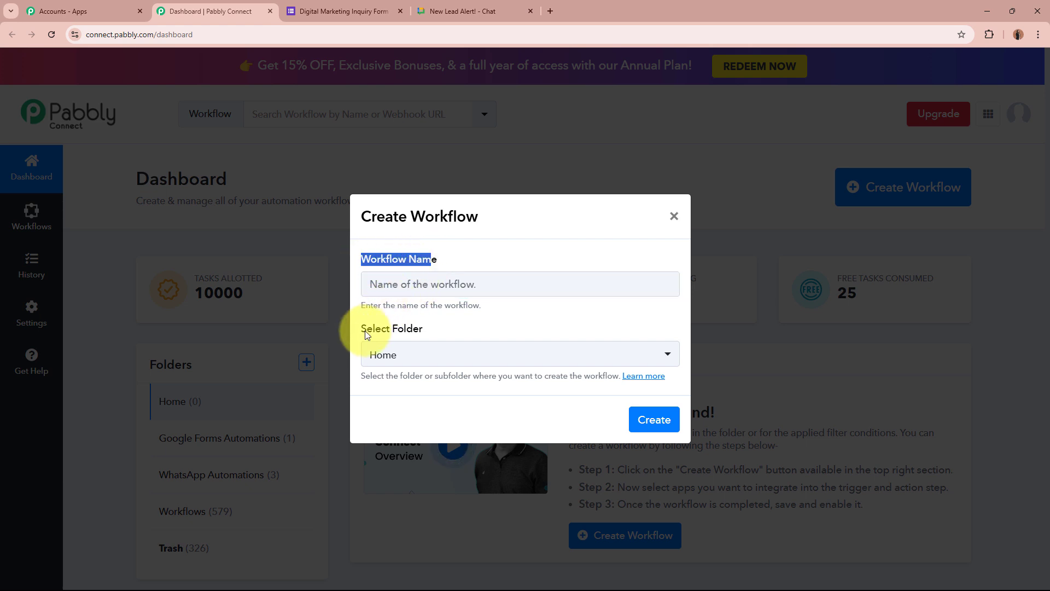
drag(366, 328, 421, 326)
click(436, 281)
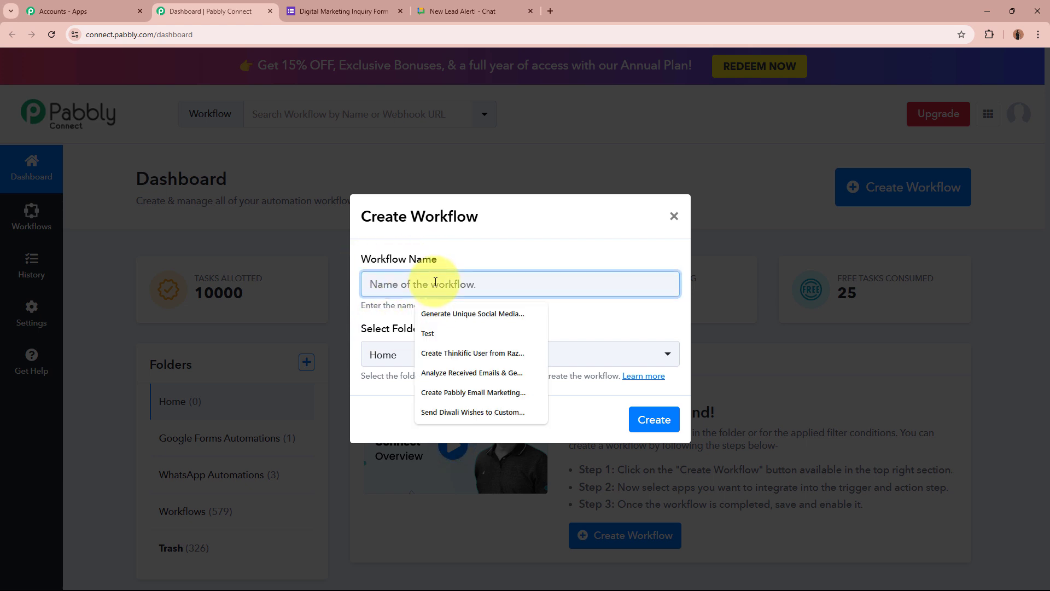
text(Notify Team on Google Chat for Google Forms Submission)
click(453, 311)
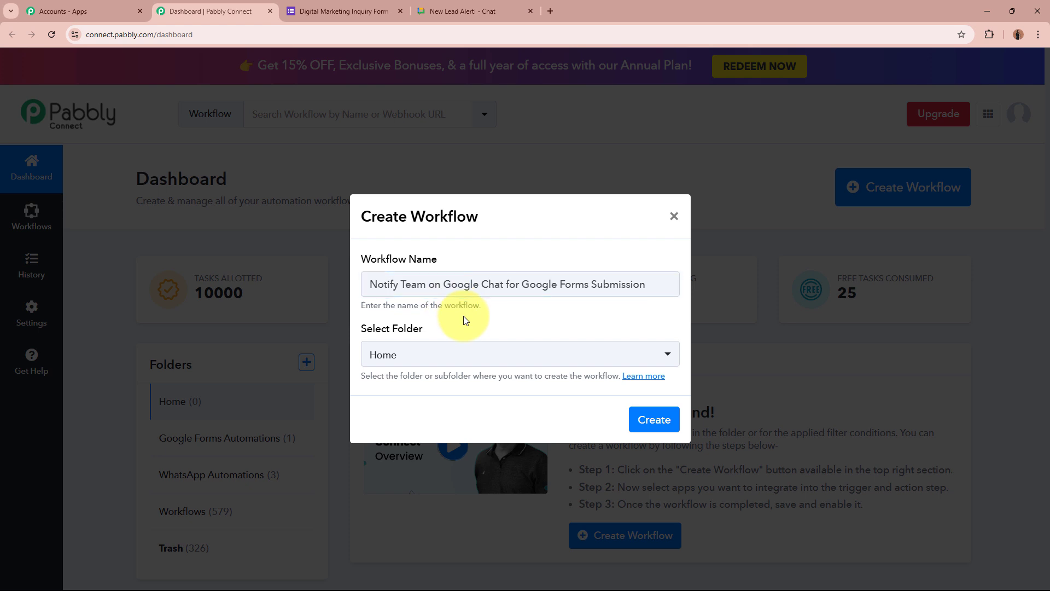
drag(378, 288, 632, 304)
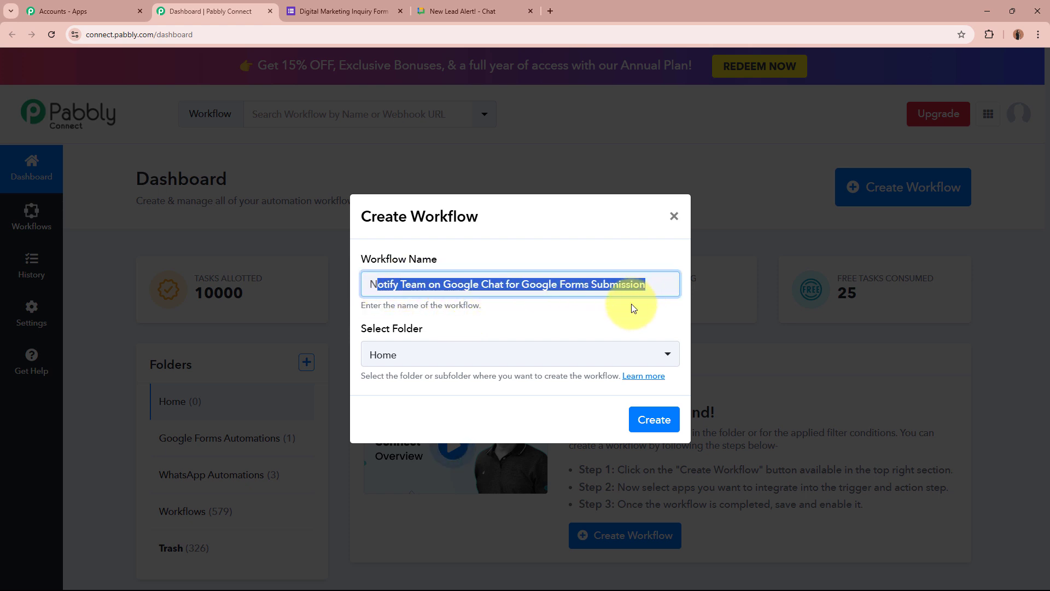
click(628, 307)
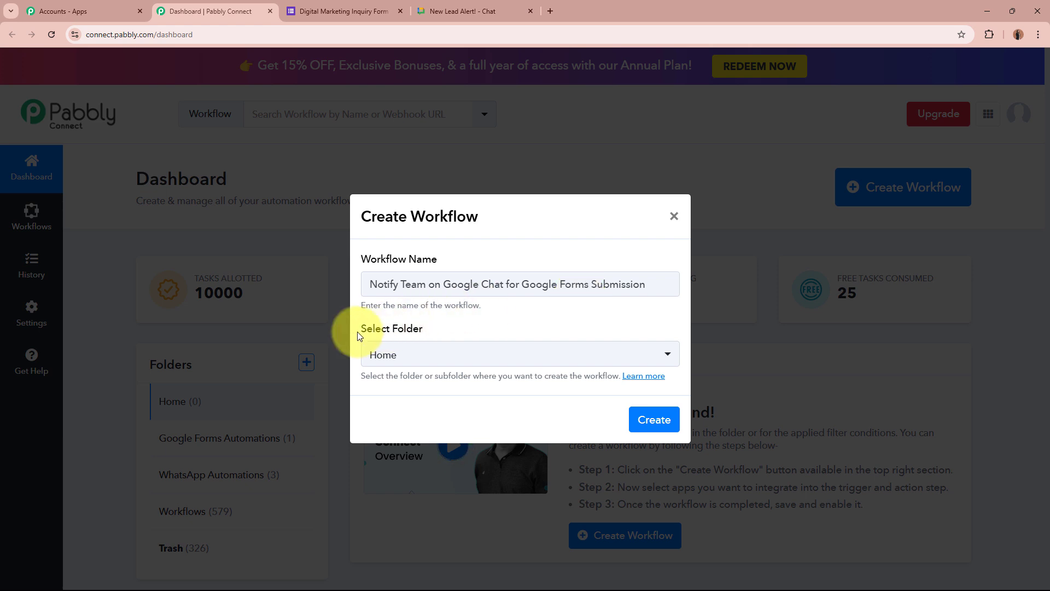
Put the workflow in the Google Forms Automations folder and create it
drag(363, 334, 445, 333)
click(460, 334)
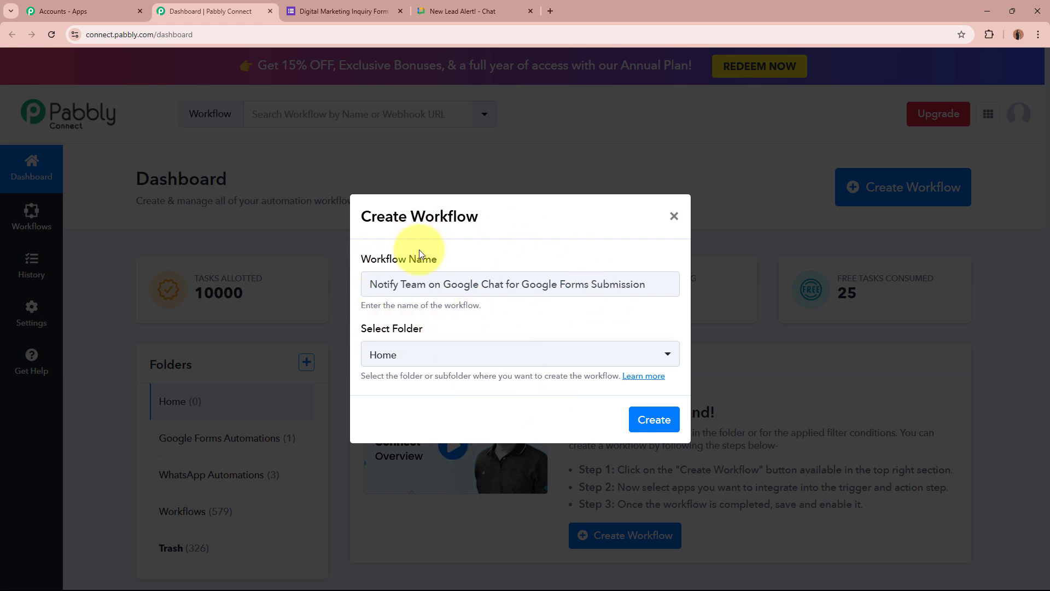
click(442, 357)
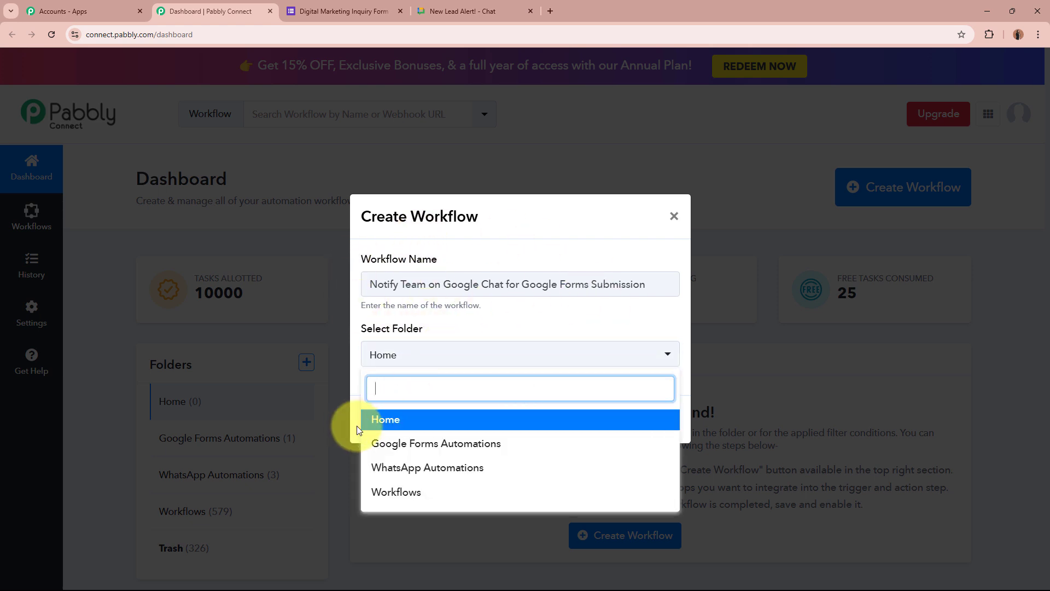
click(497, 444)
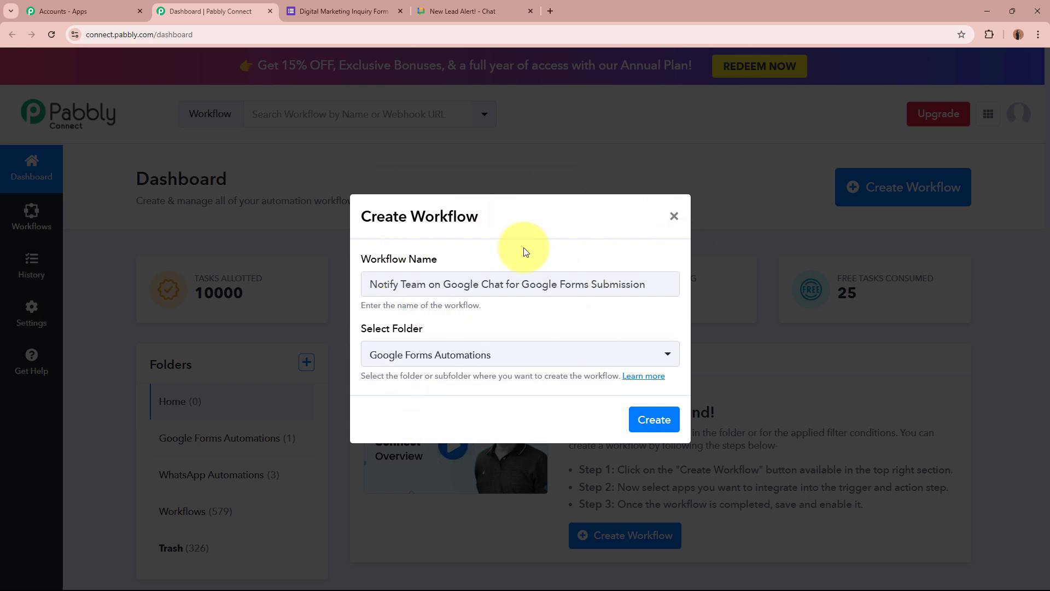
click(429, 284)
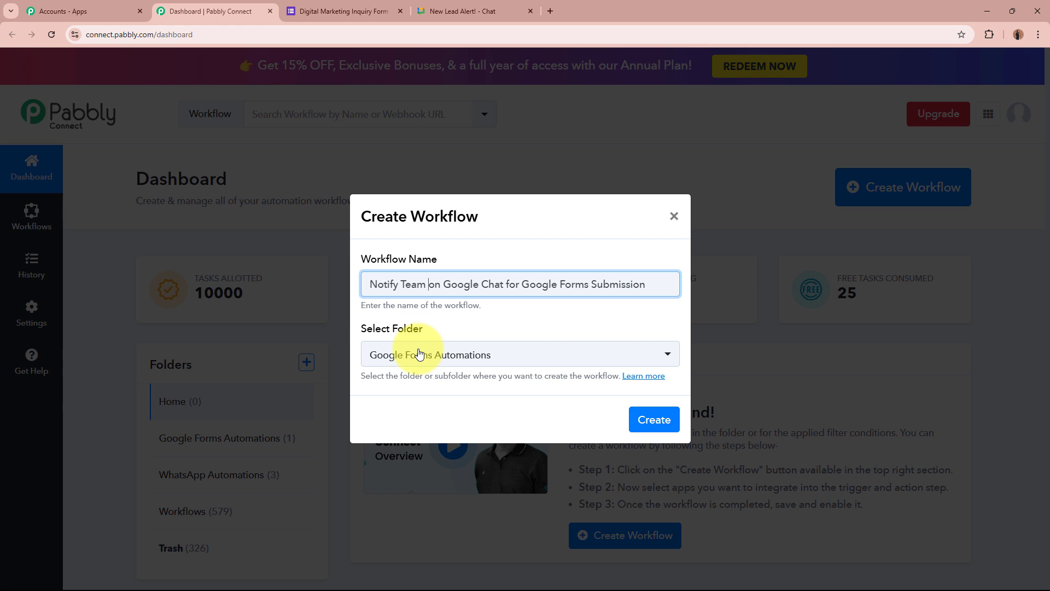
click(654, 420)
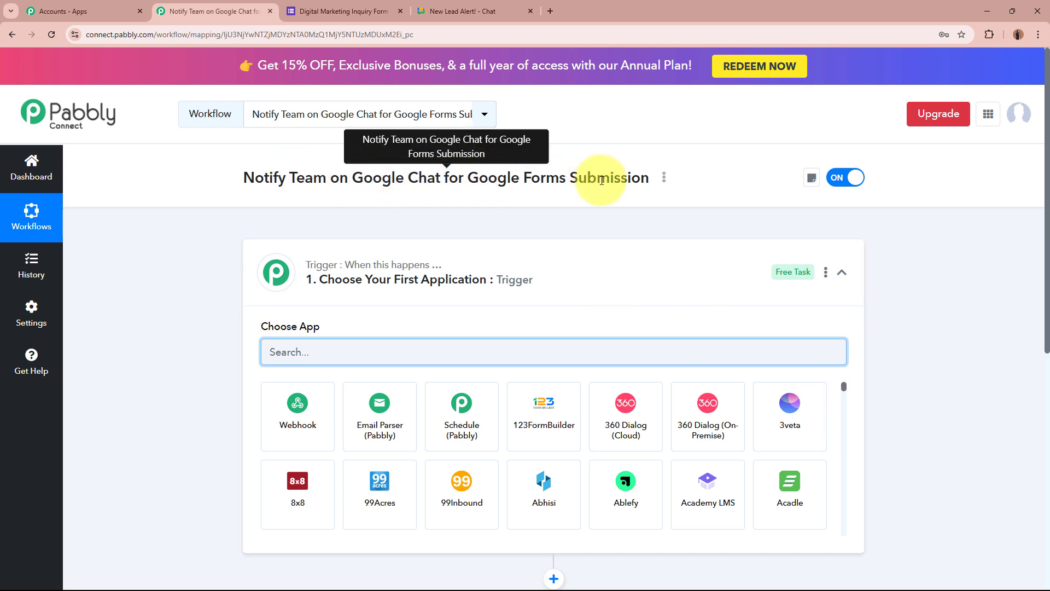
Search 'gOOGLE' and pick Google Forms as the workflow's trigger app
click(622, 272)
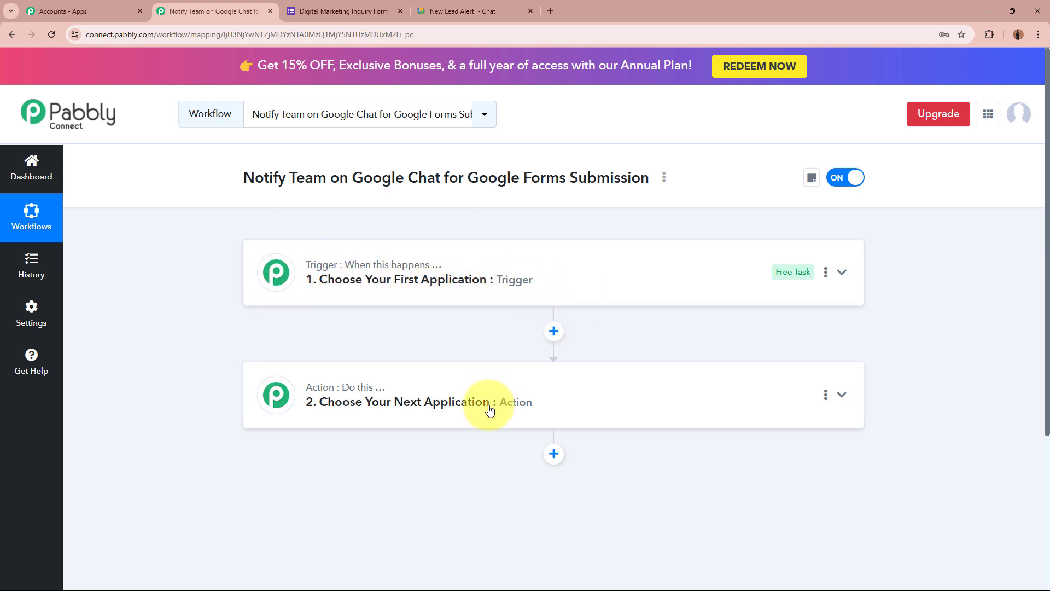
click(602, 293)
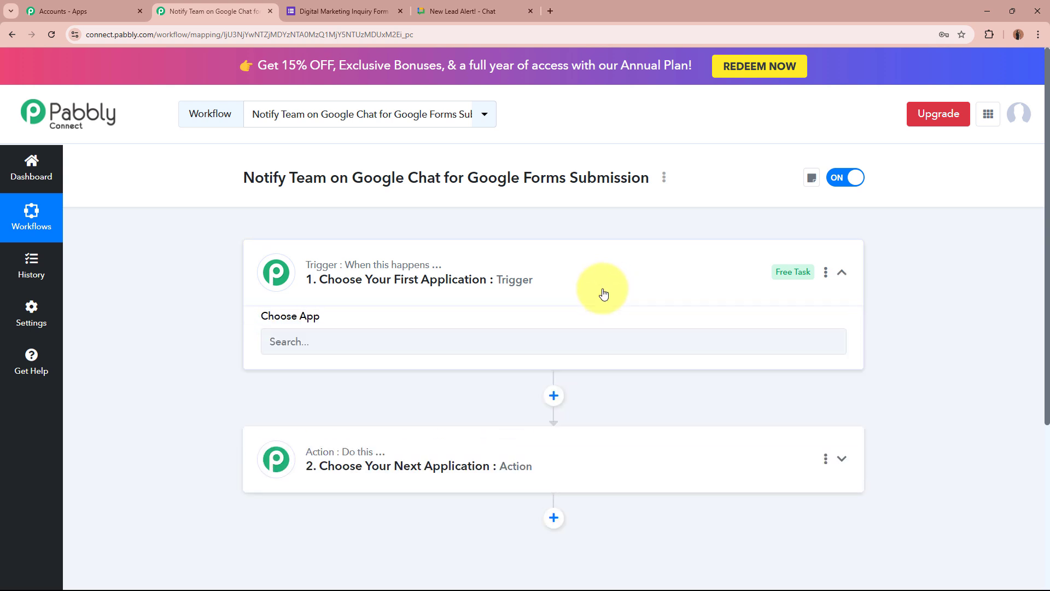
click(535, 358)
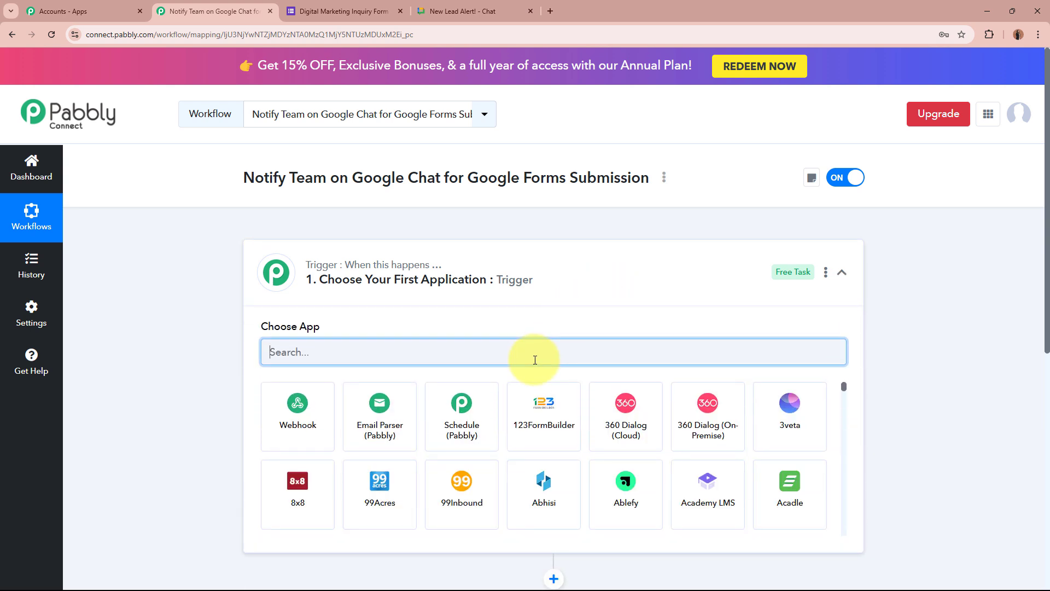
text(gOOGLE)
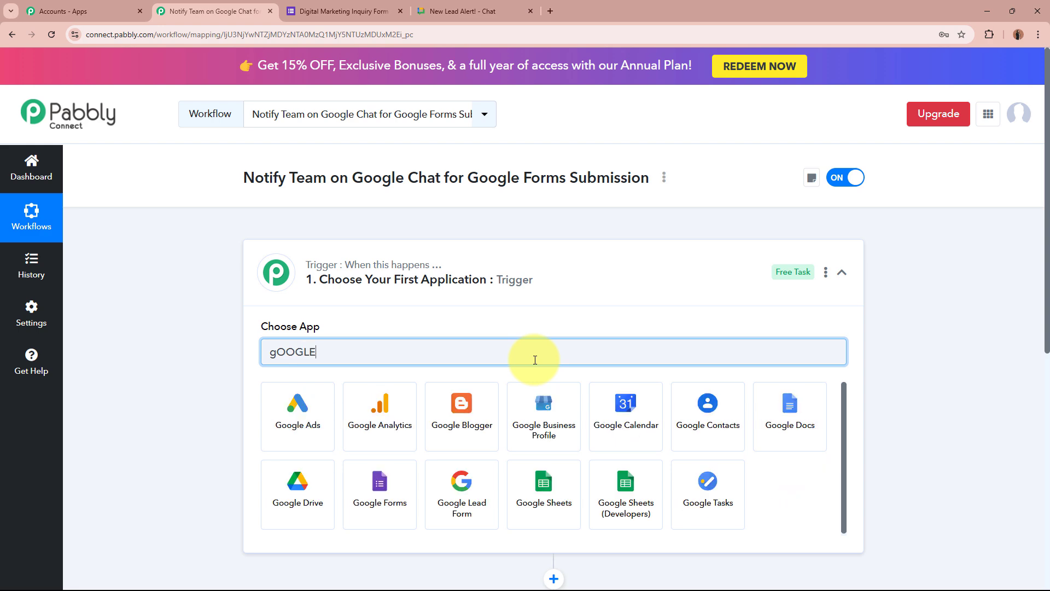
click(398, 497)
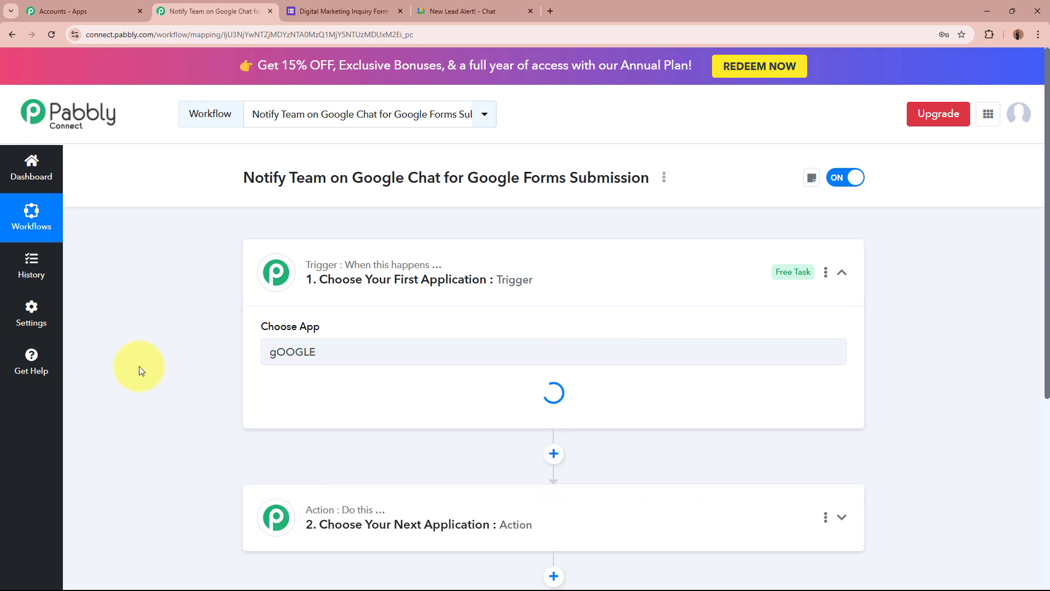
click(333, 10)
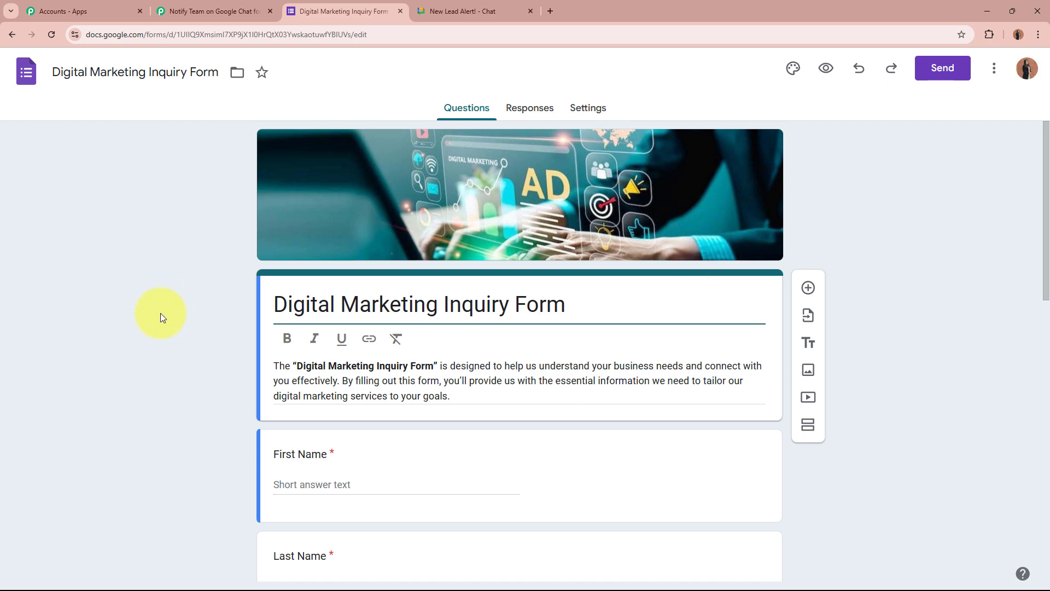
Scroll through the inquiry form's lead questions, then return to the Pabbly workflow
scroll(160, 313, down, 9)
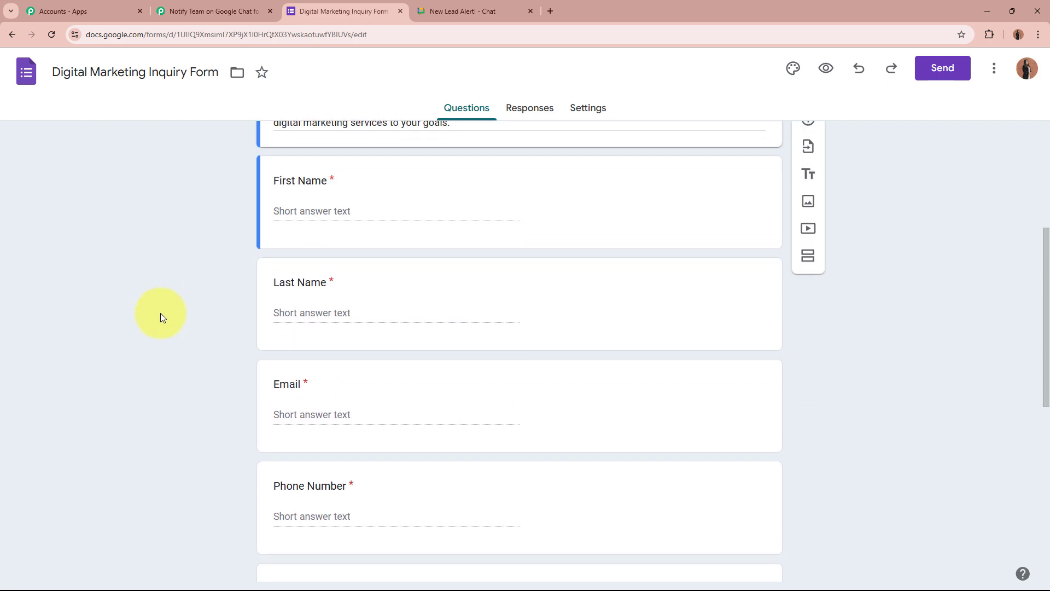
scroll(160, 313, down, 2)
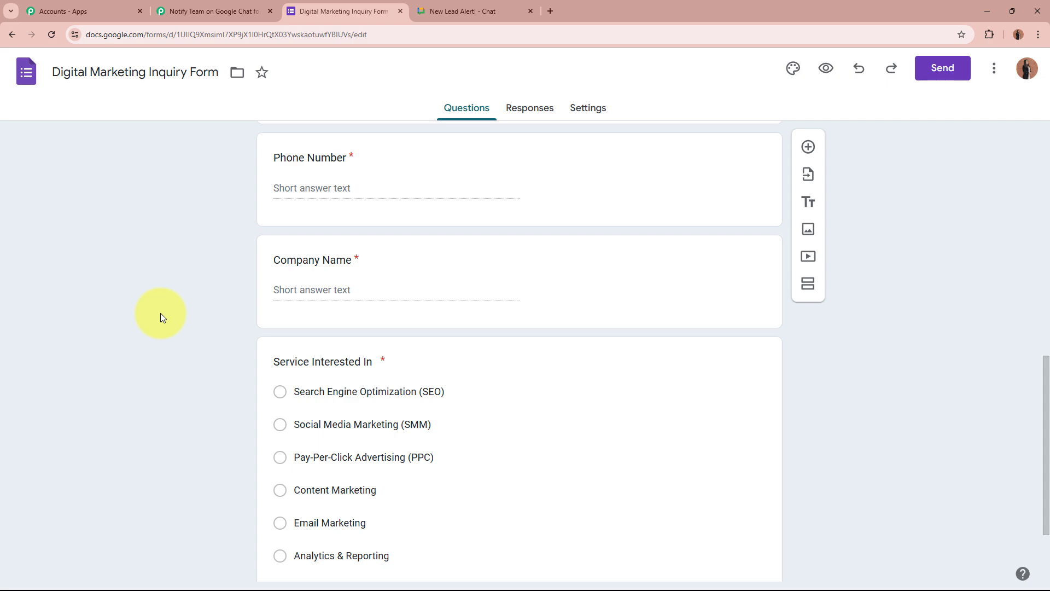
scroll(159, 313, up, 11)
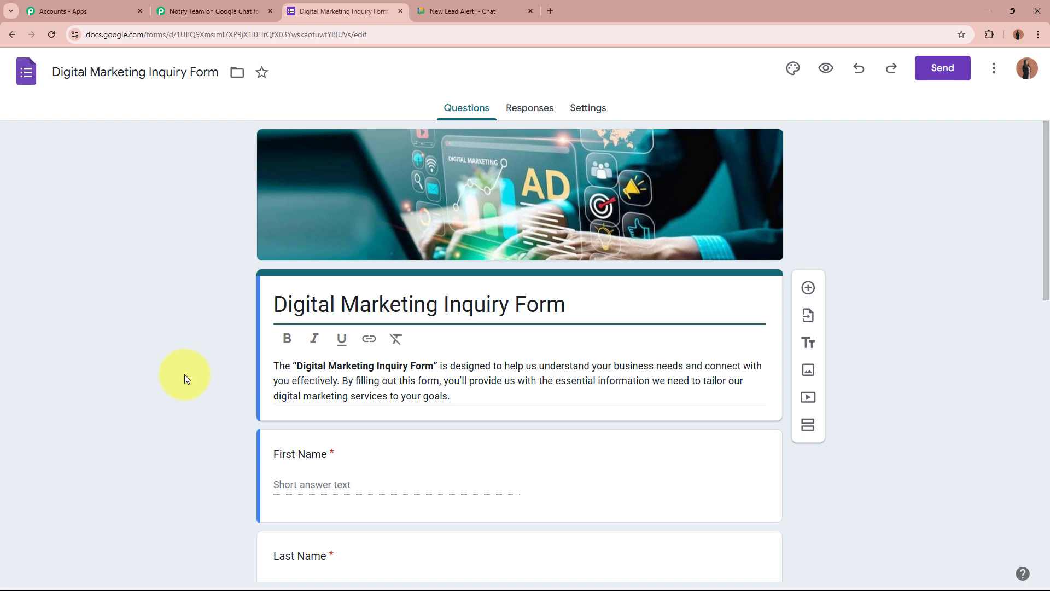
click(195, 8)
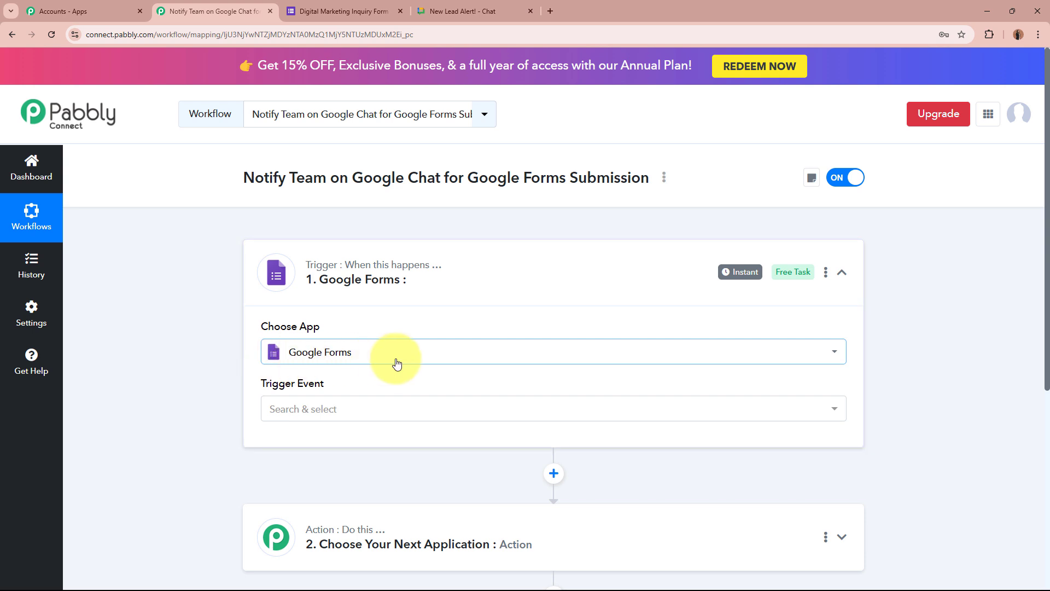
Set the Google Forms trigger event to New Response Received
click(384, 407)
click(386, 475)
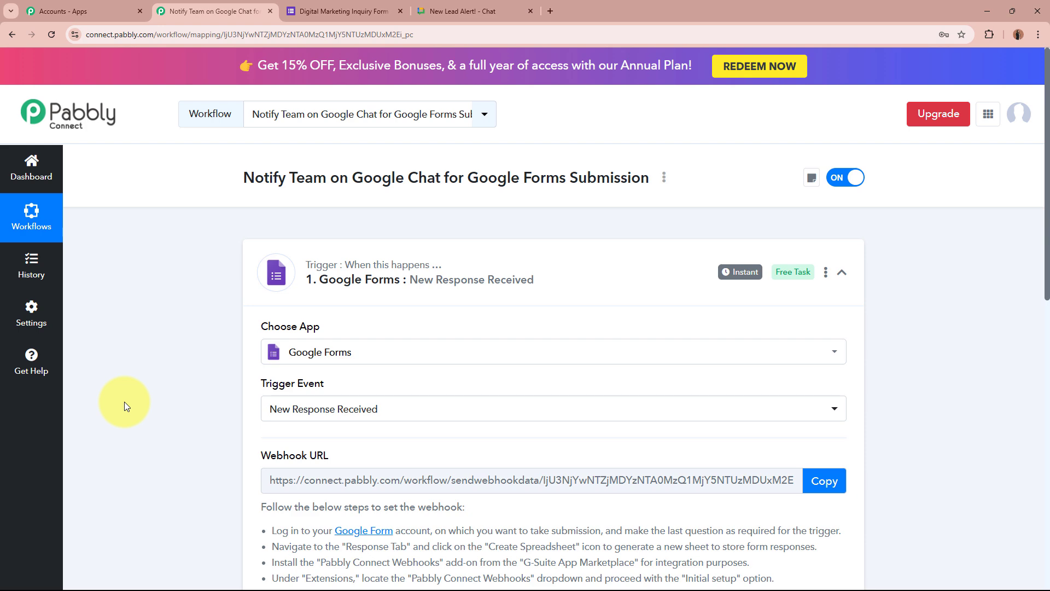
click(361, 10)
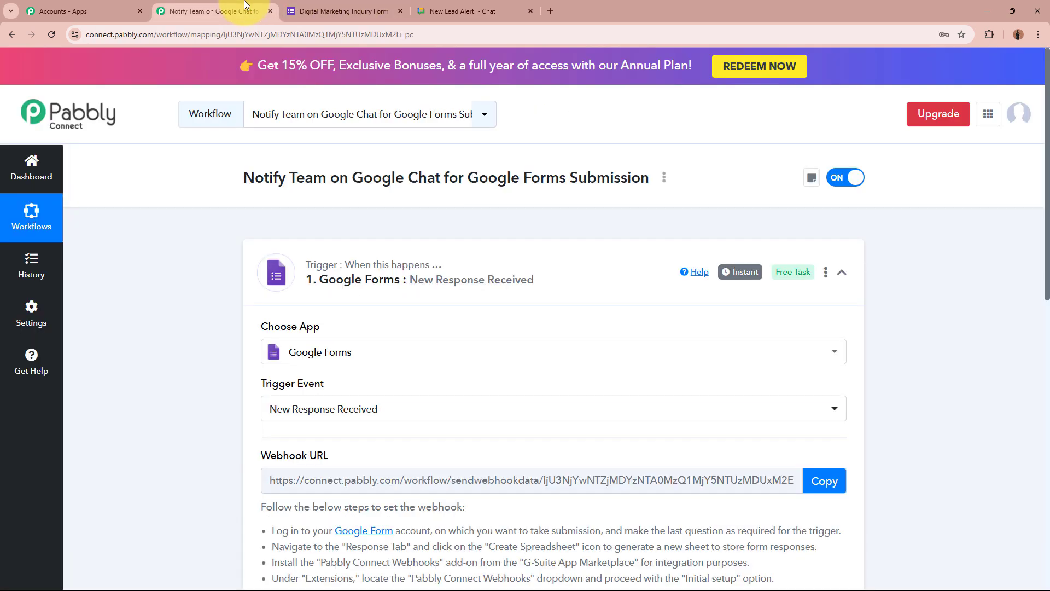
click(211, 11)
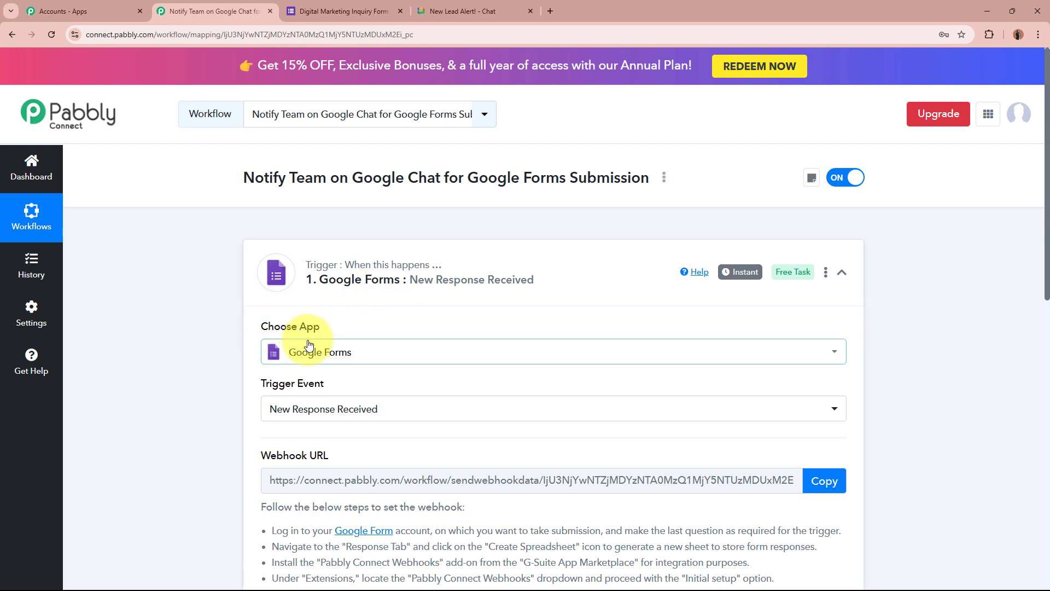
Copy the trigger's webhook URL and go back to the inquiry form
scroll(224, 387, down, 4)
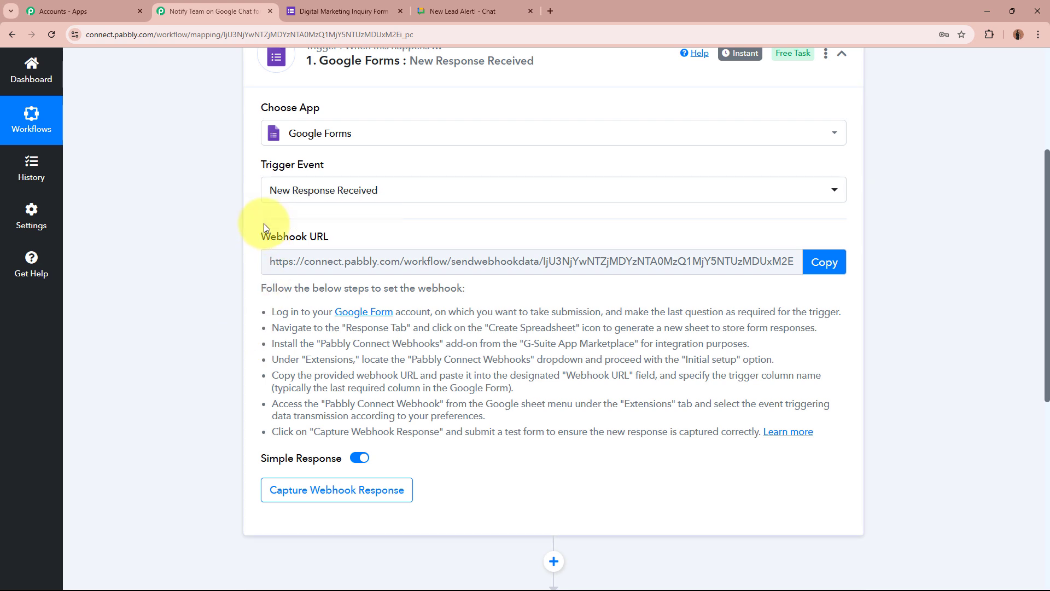
drag(261, 235, 330, 240)
click(111, 343)
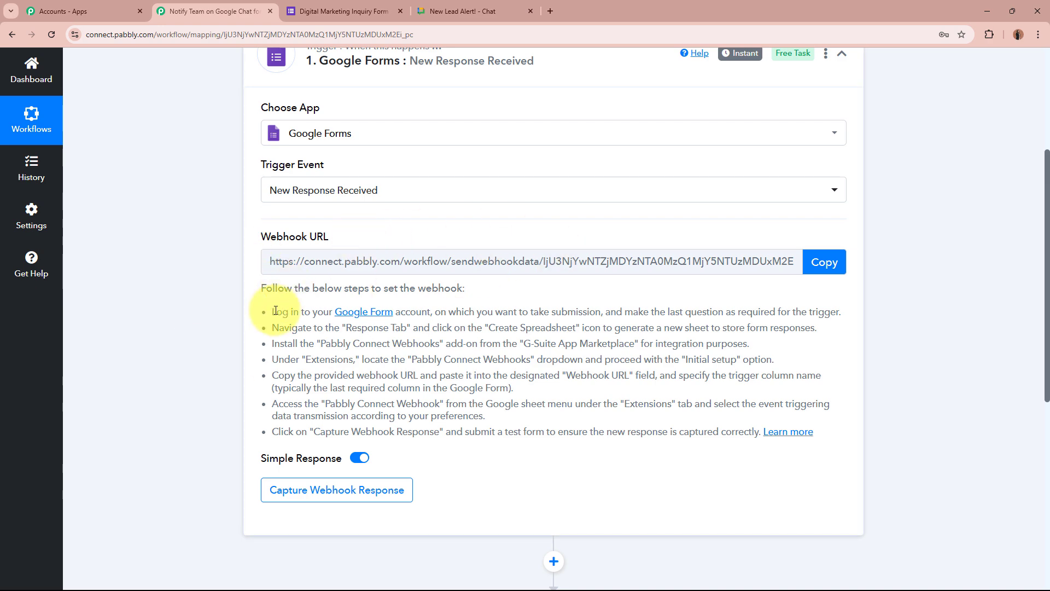
drag(272, 309, 633, 434)
click(633, 435)
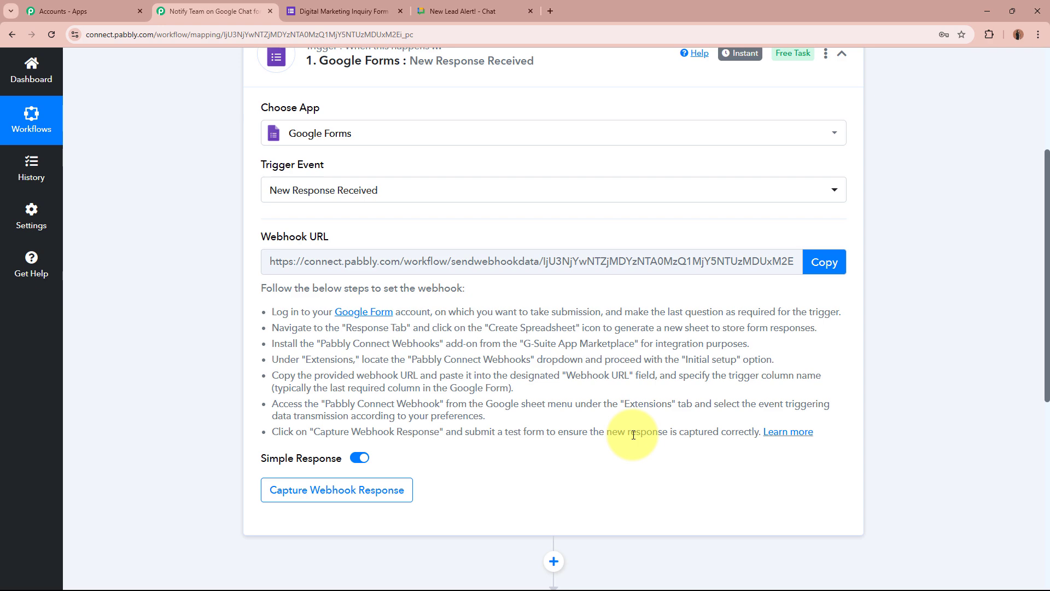
click(823, 261)
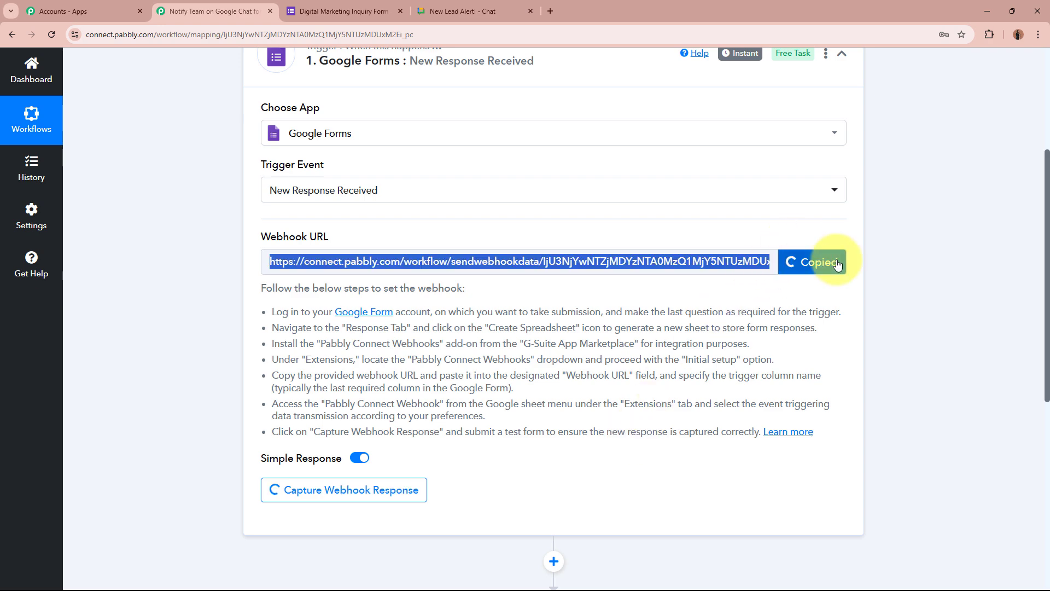
scroll(910, 352, up, 4)
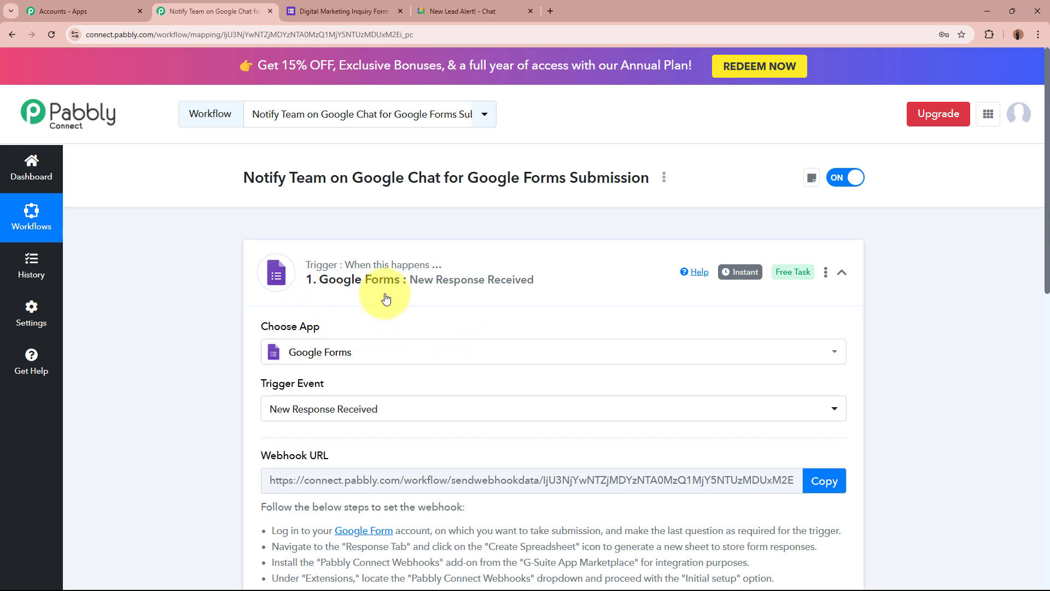
click(328, 7)
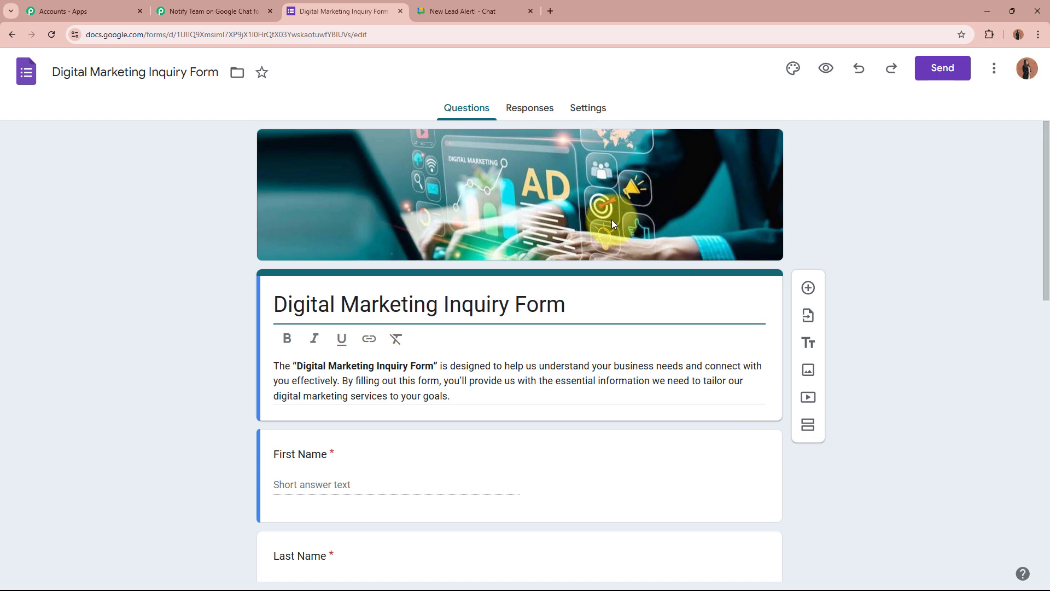
Link the form's responses to a new 'Digital Marketing Inquiry Form (Responses)' spreadsheet
click(539, 113)
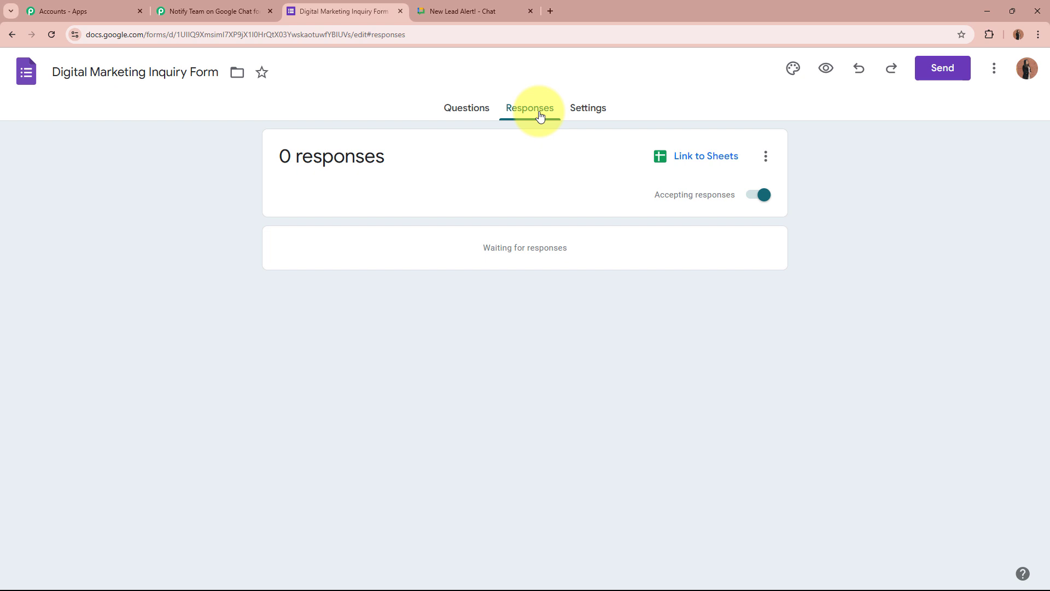
click(712, 163)
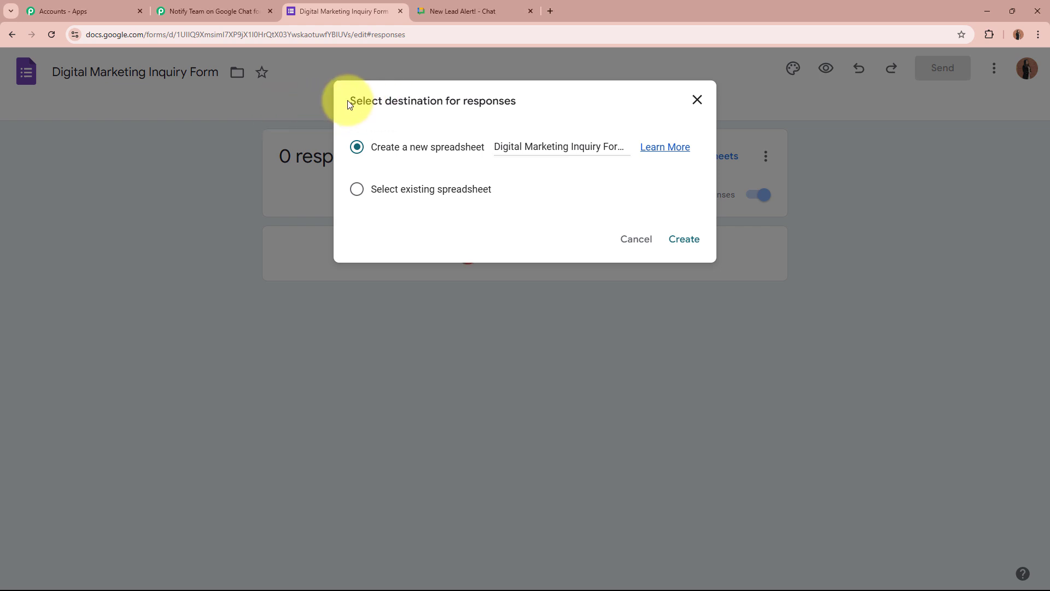
drag(348, 103, 537, 105)
click(538, 106)
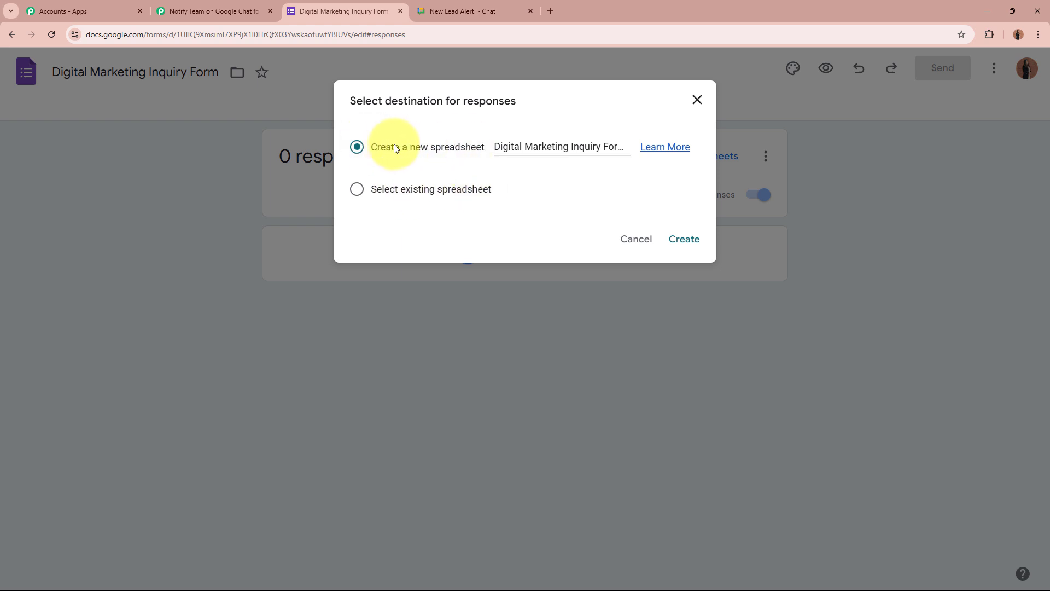
click(678, 235)
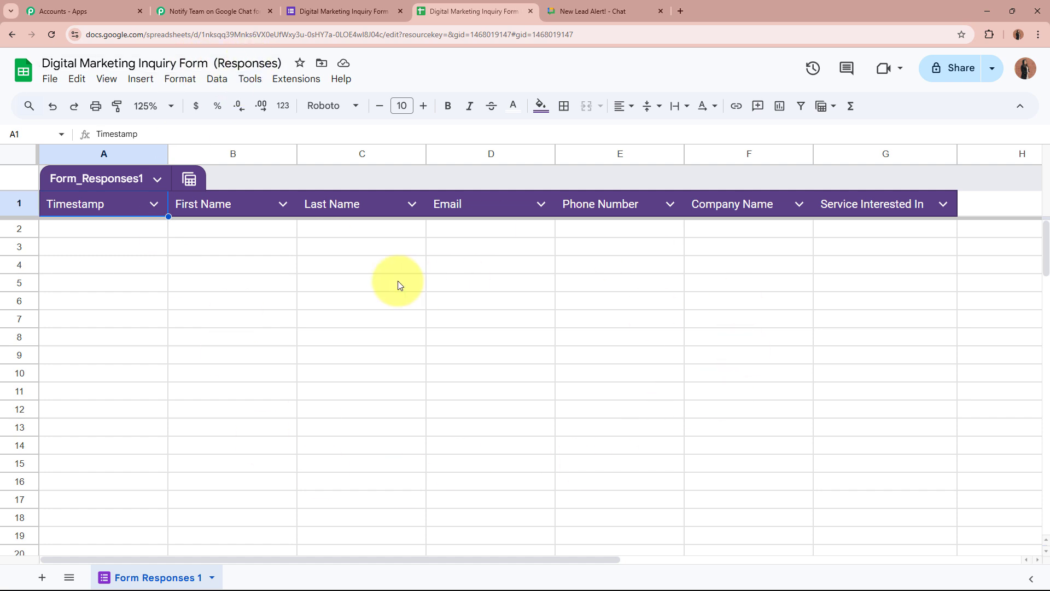
click(344, 10)
click(466, 109)
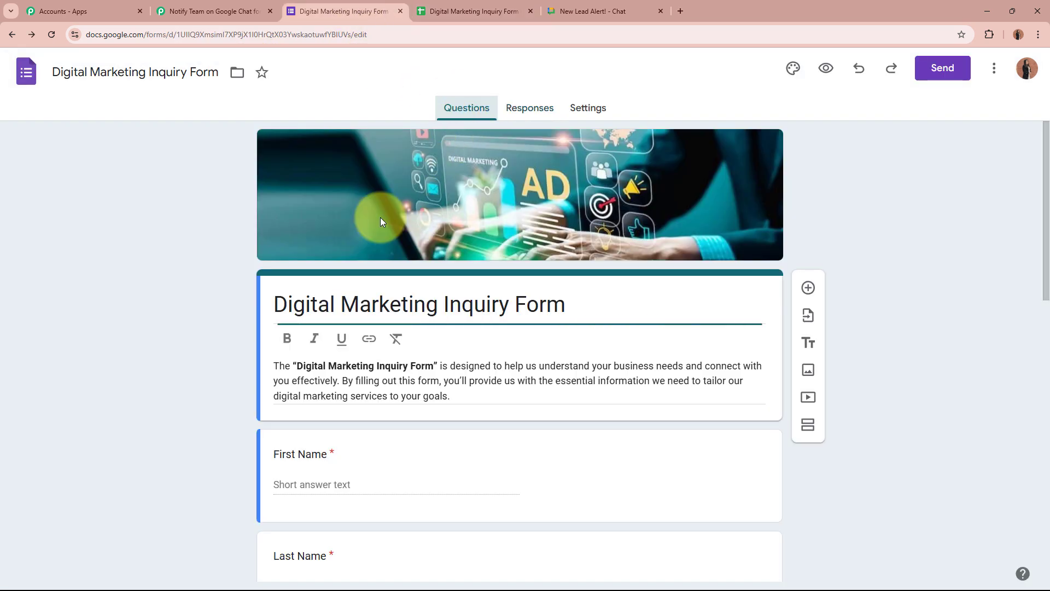
scroll(196, 398, down, 2)
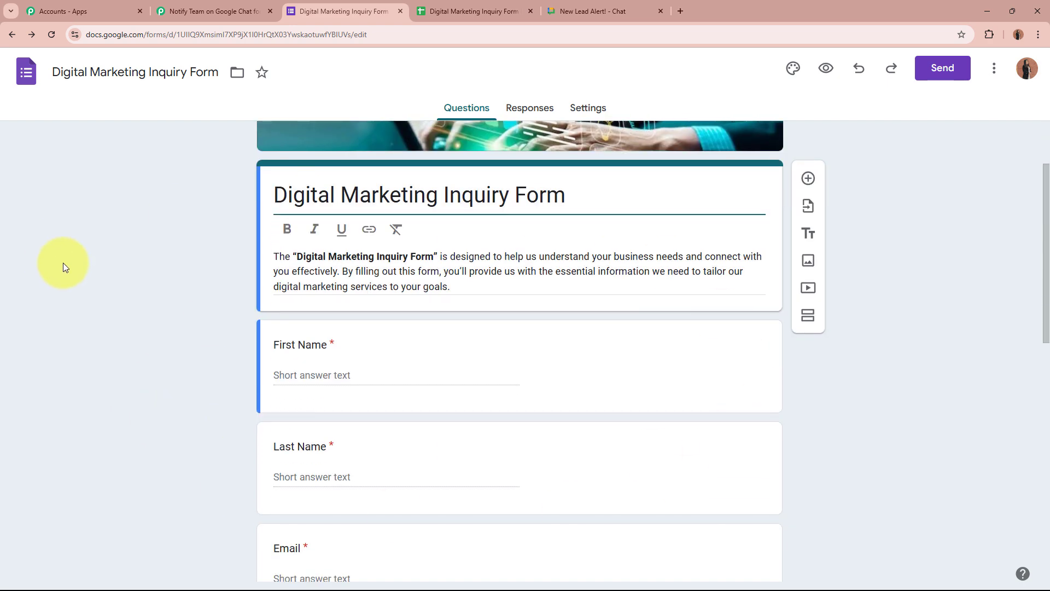
click(454, 11)
click(140, 228)
click(239, 228)
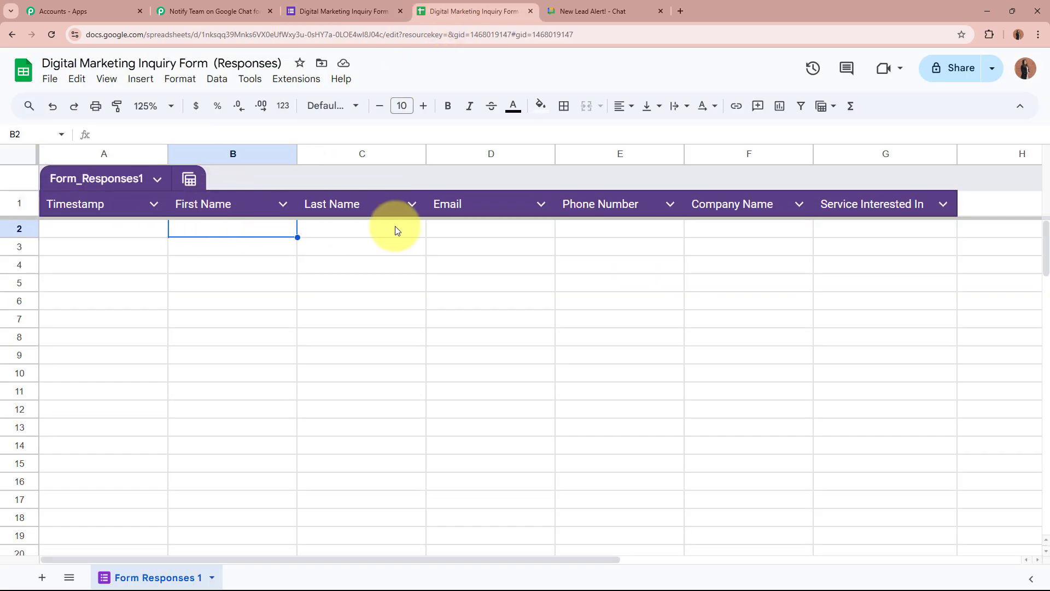
click(398, 229)
click(551, 230)
click(632, 233)
click(767, 233)
click(877, 234)
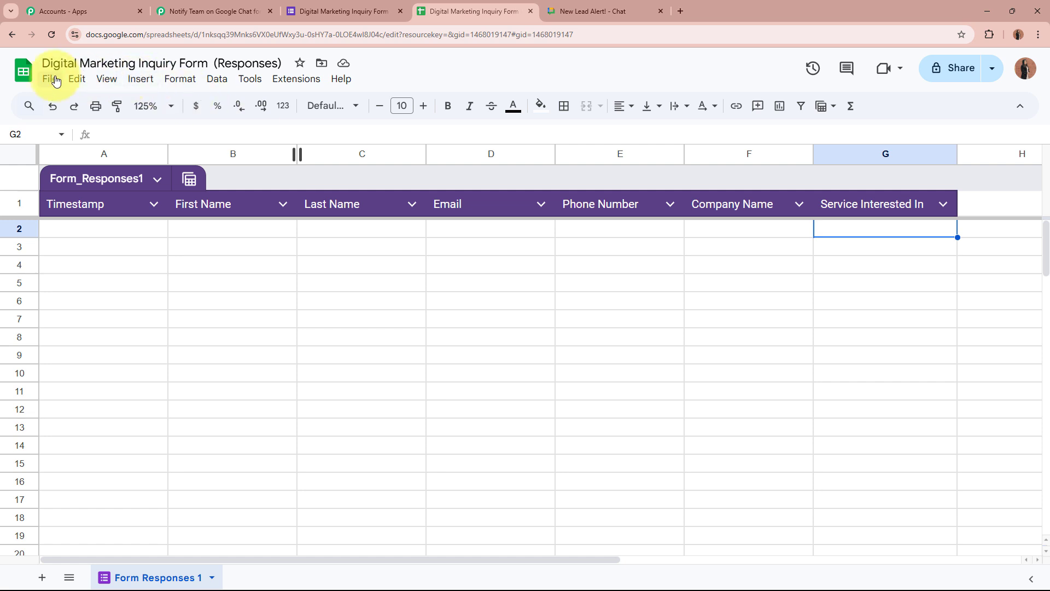
click(291, 80)
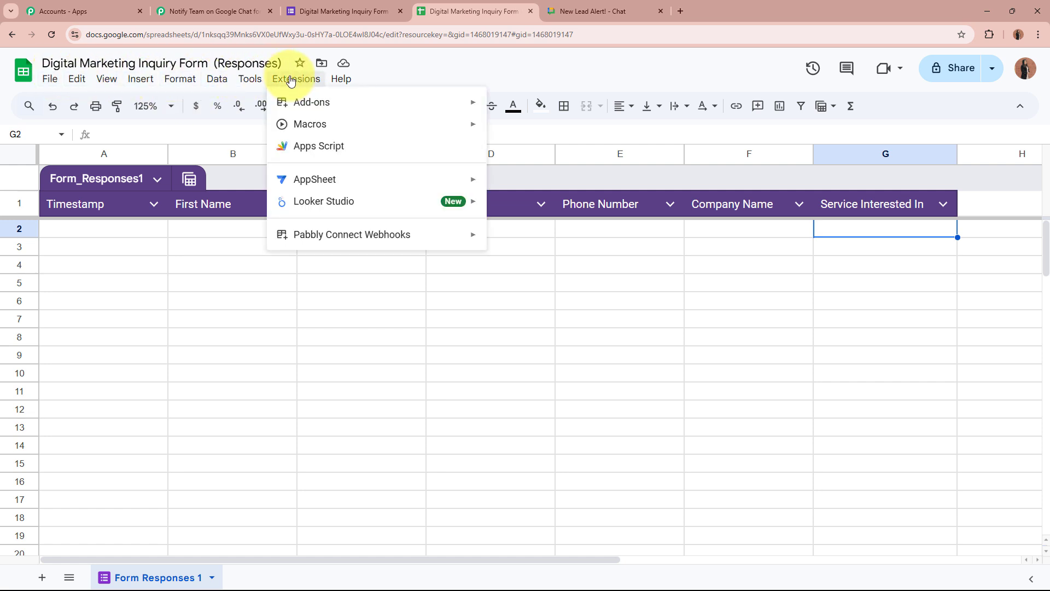
mouse_move(300, 103)
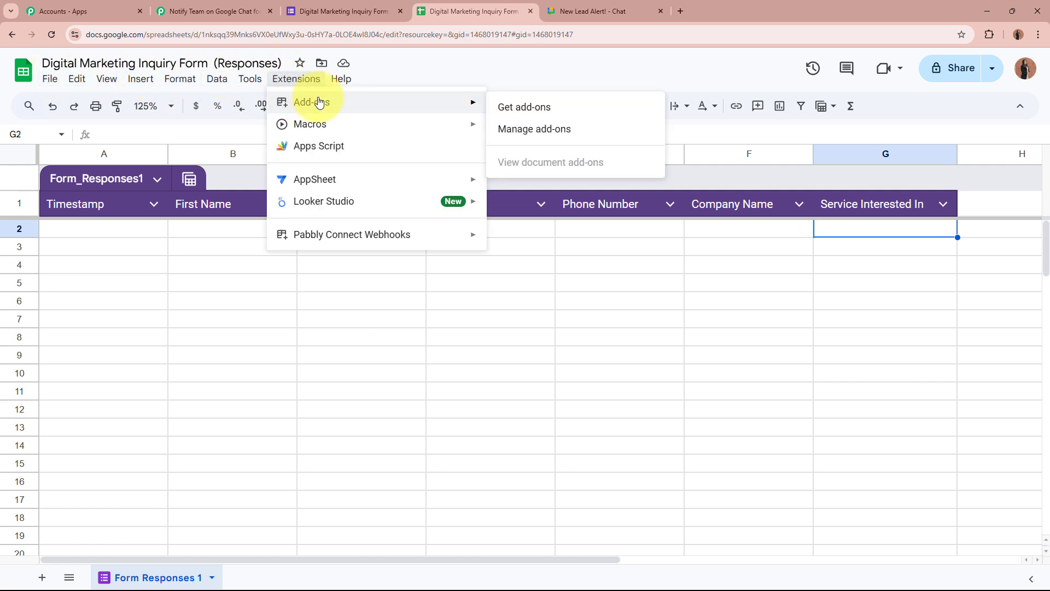
click(547, 111)
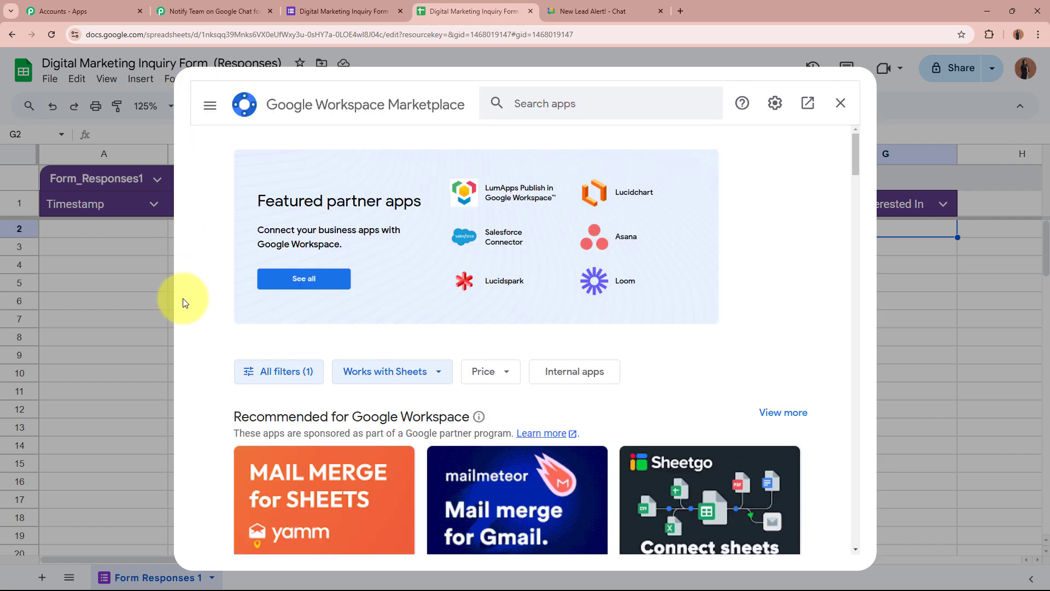
click(580, 92)
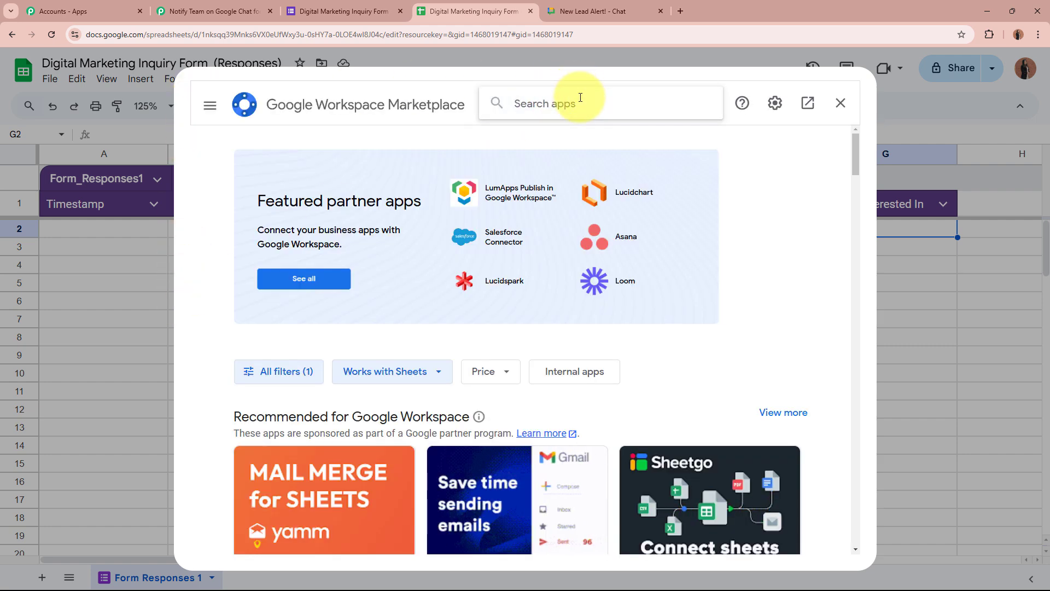
text(p)
key(BackSpace)
text(Pabbly)
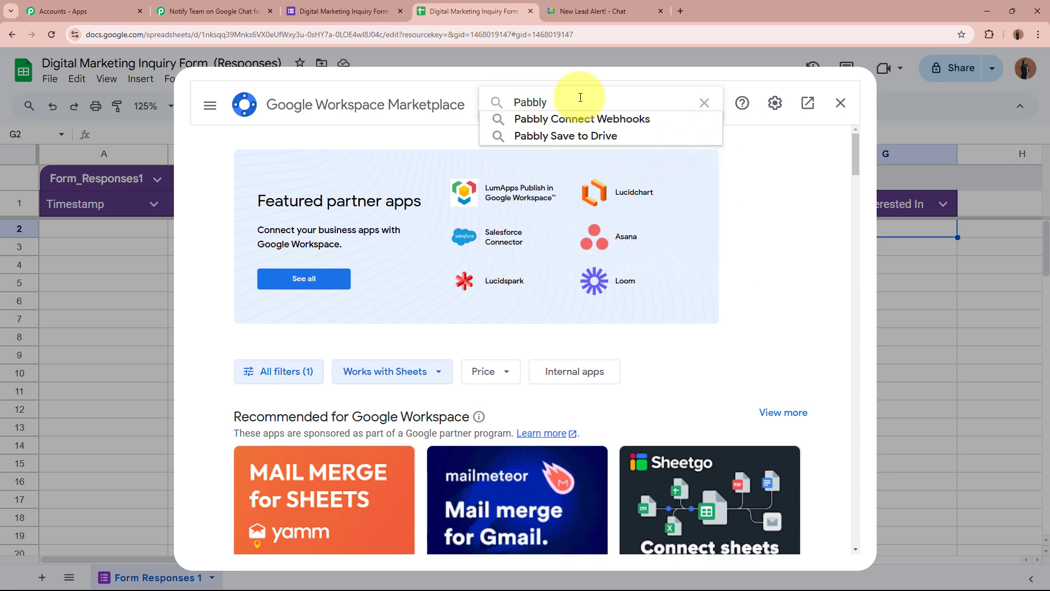
click(586, 118)
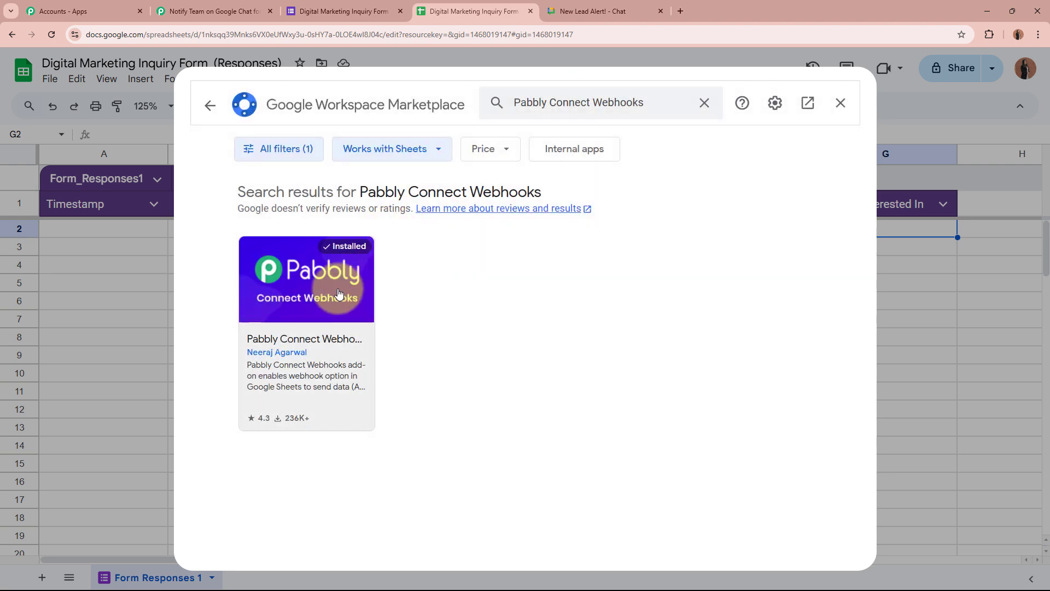
click(339, 292)
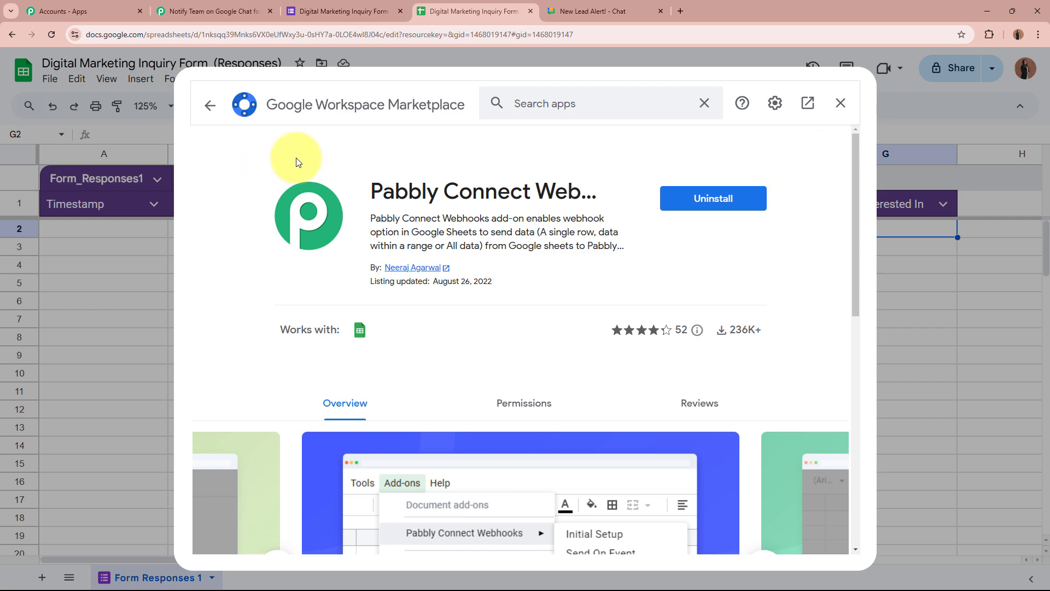
click(840, 103)
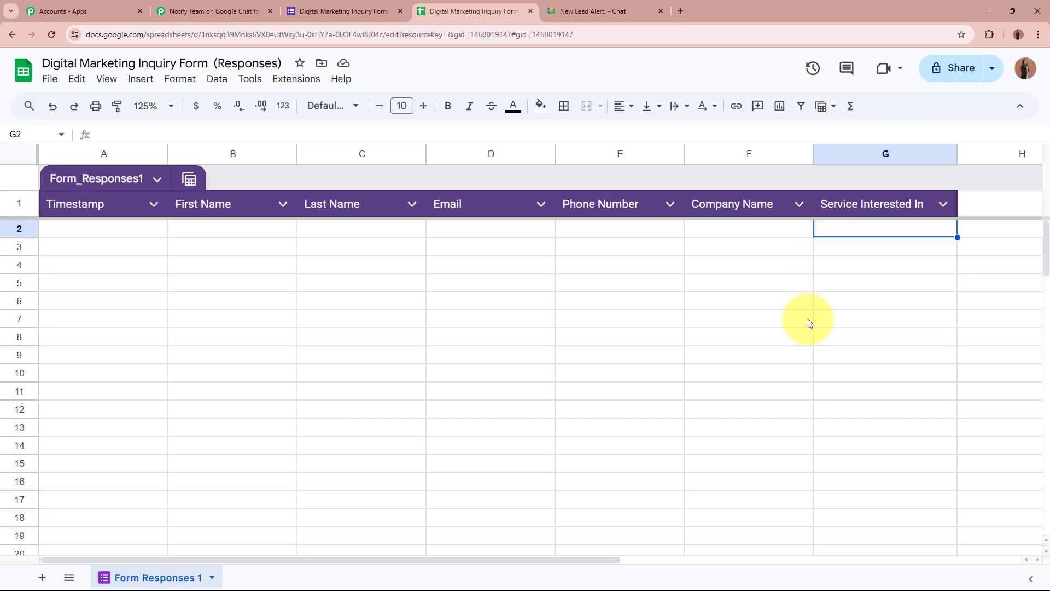
Reload the sheet and open the Pabbly Connect Webhooks Initial Setup dialog
click(51, 33)
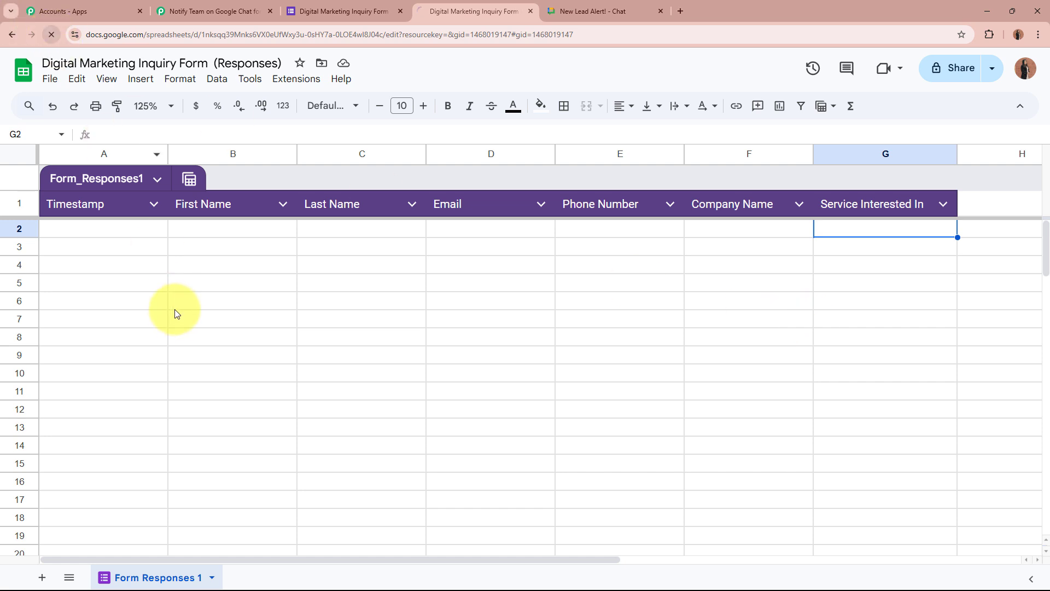
click(718, 376)
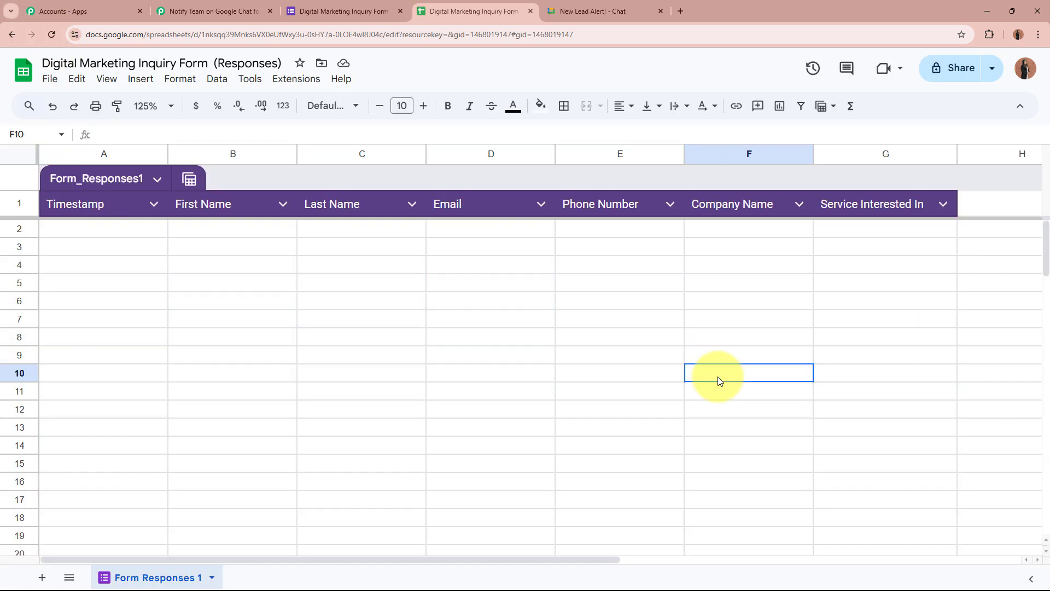
click(306, 84)
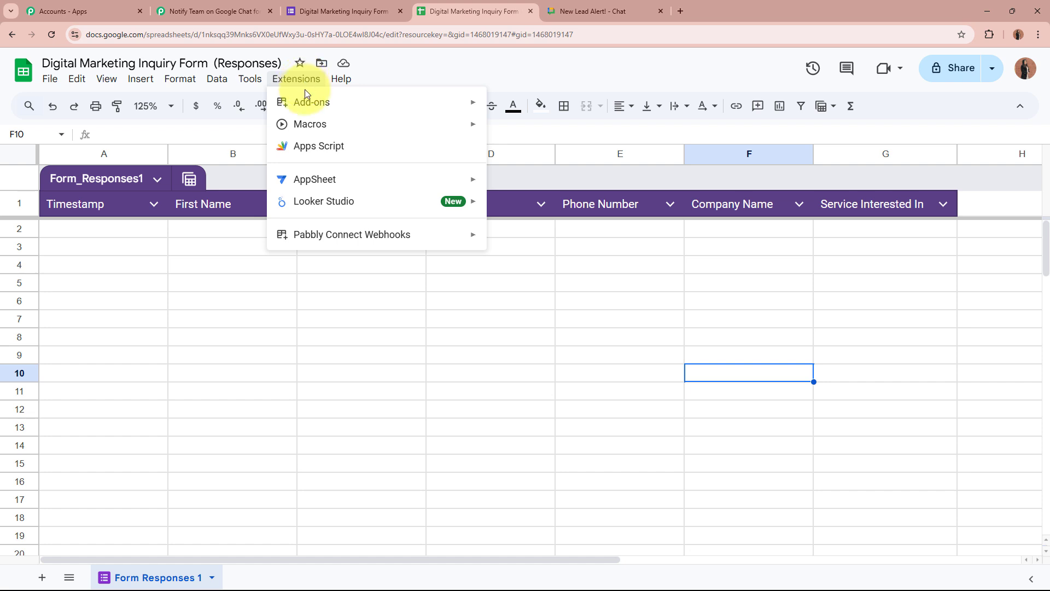
mouse_move(363, 240)
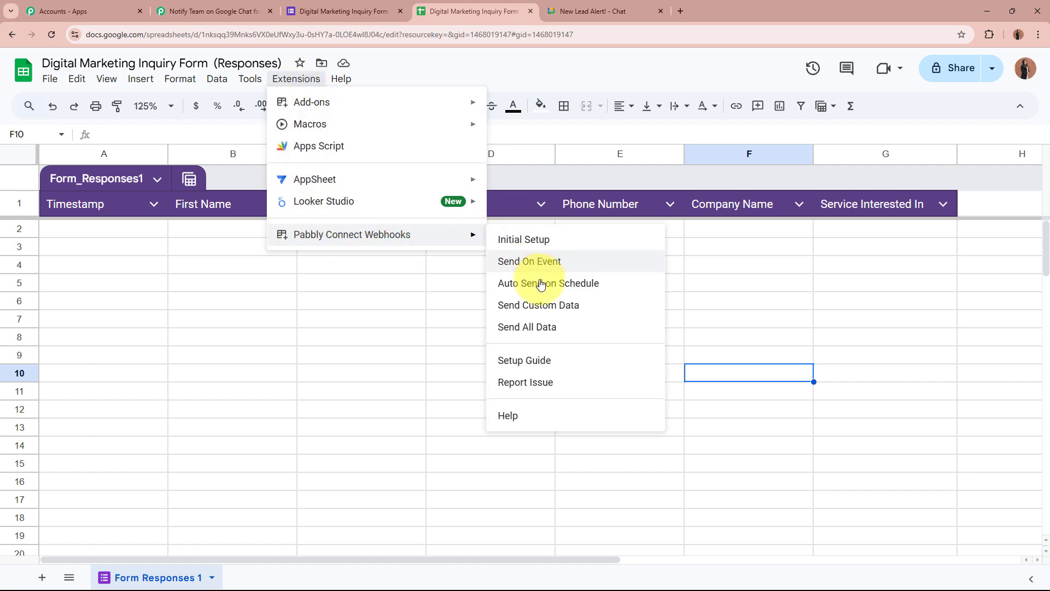
click(570, 241)
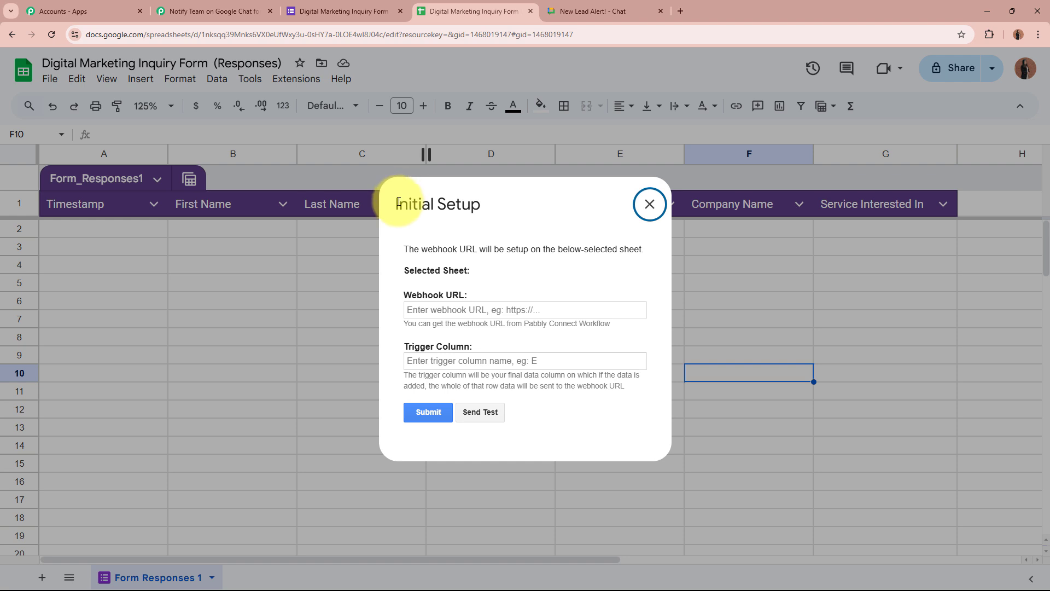
drag(398, 203, 502, 206)
click(502, 207)
drag(401, 296, 524, 327)
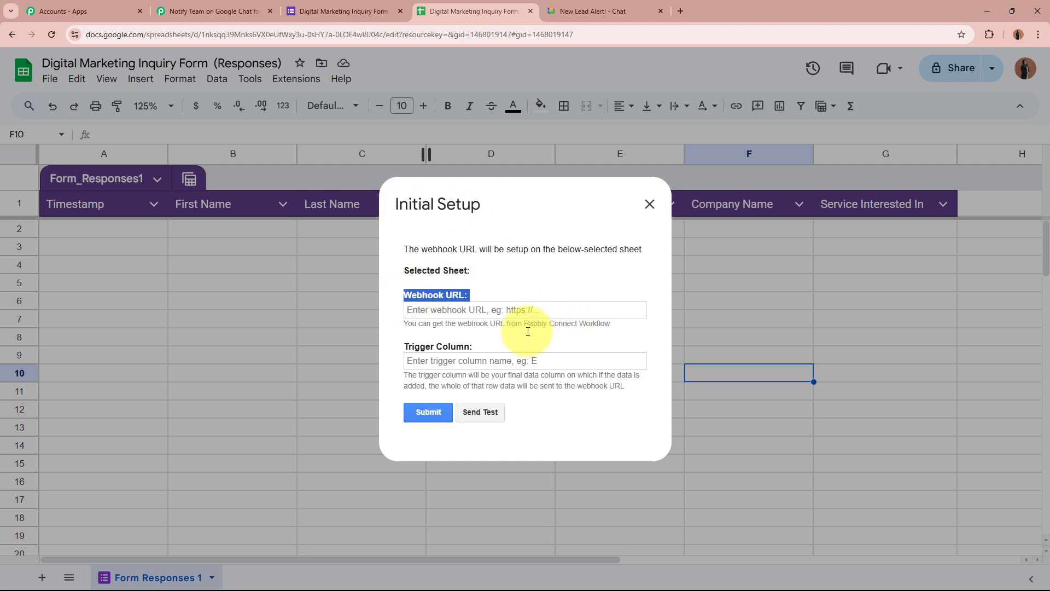
drag(403, 346, 520, 342)
Paste the webhook URL, set trigger column G, submit, and close the setup dialog
click(520, 309)
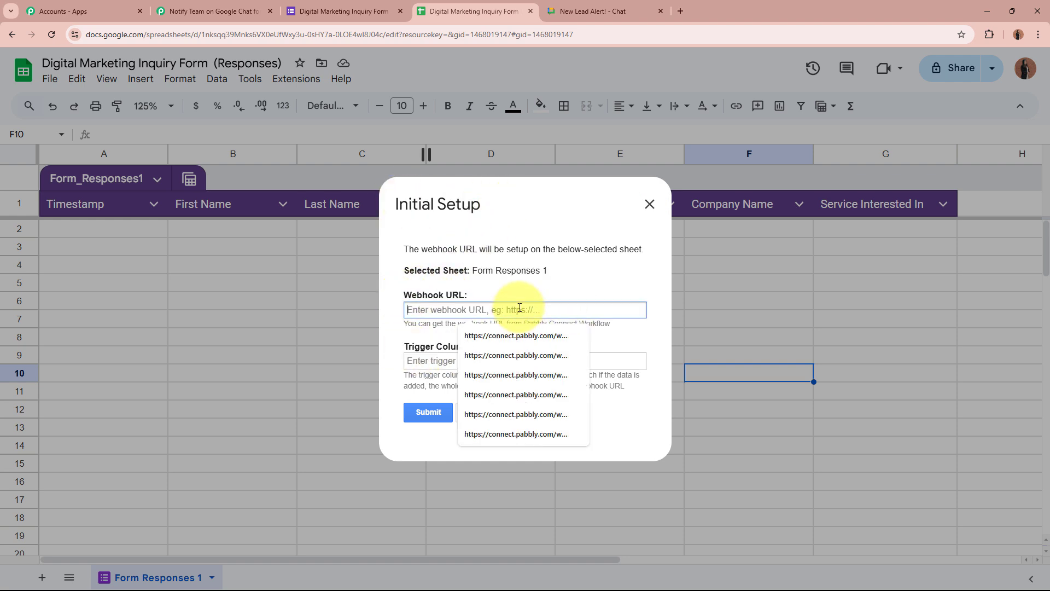
key(ctrl+v)
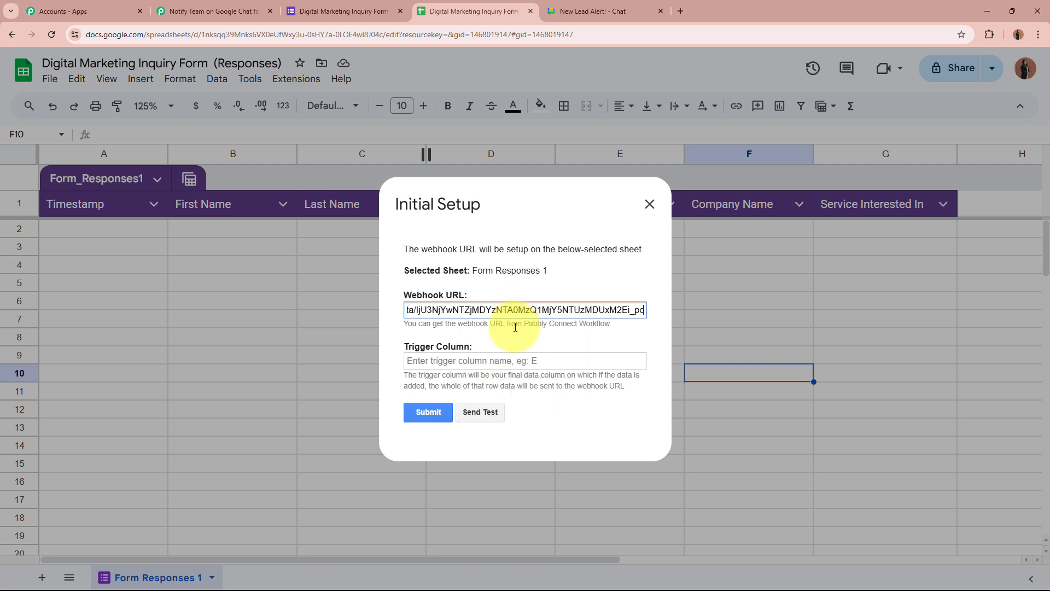
click(509, 358)
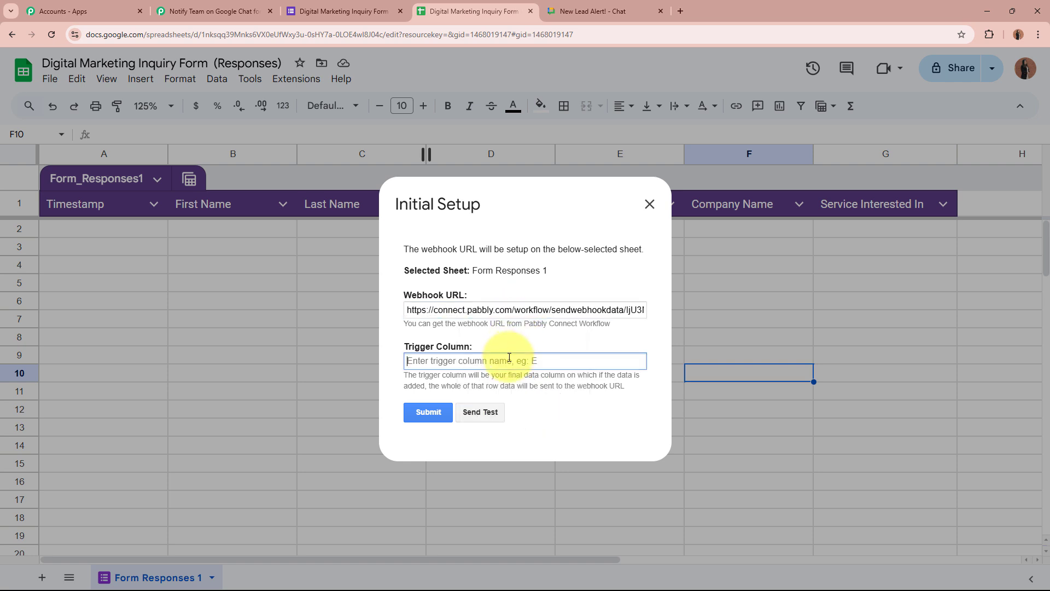
drag(408, 375, 621, 382)
click(621, 382)
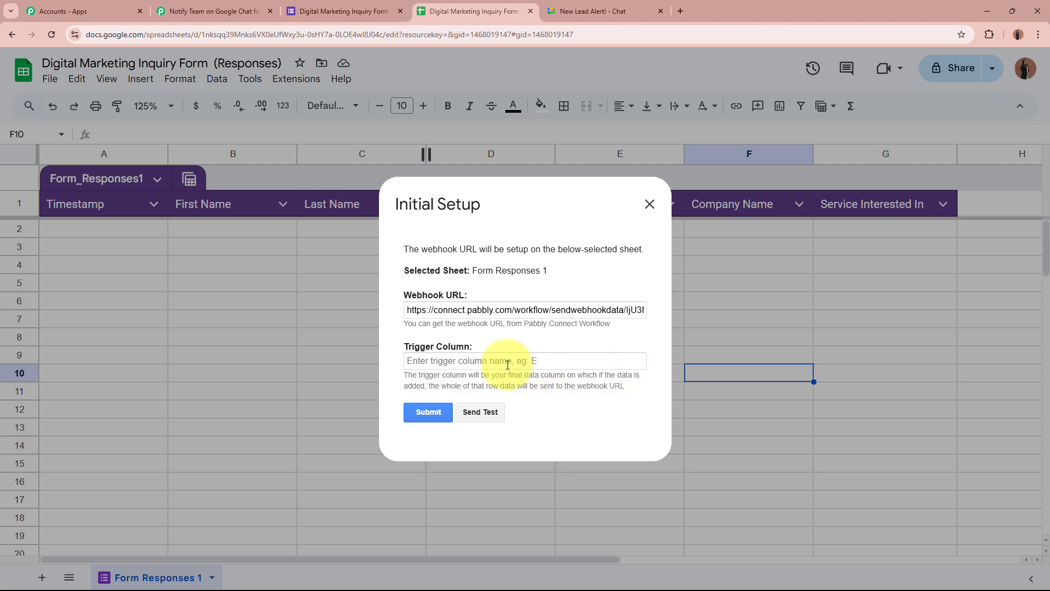
click(508, 364)
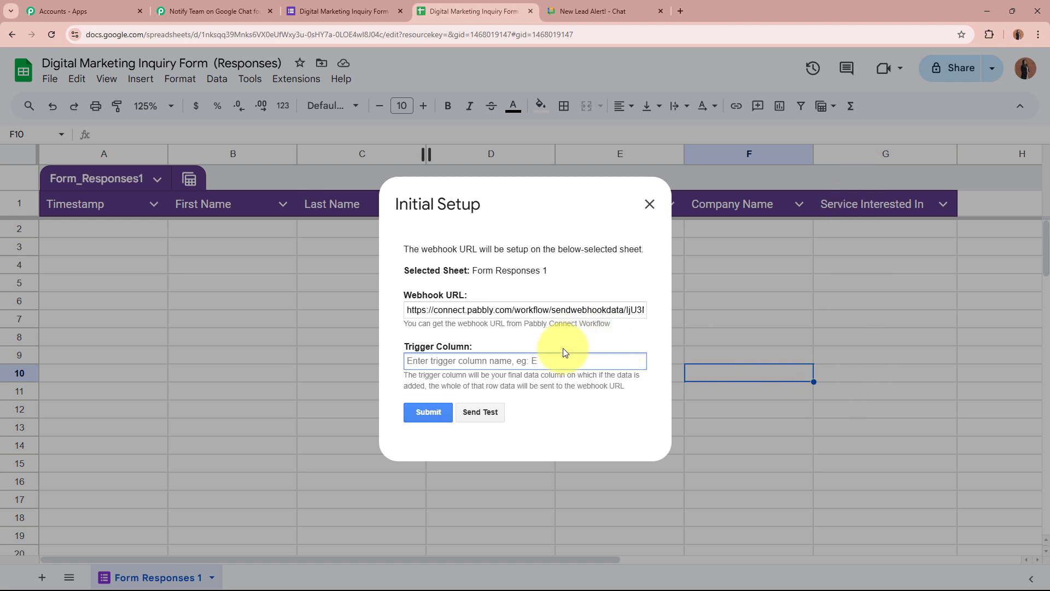
text(G)
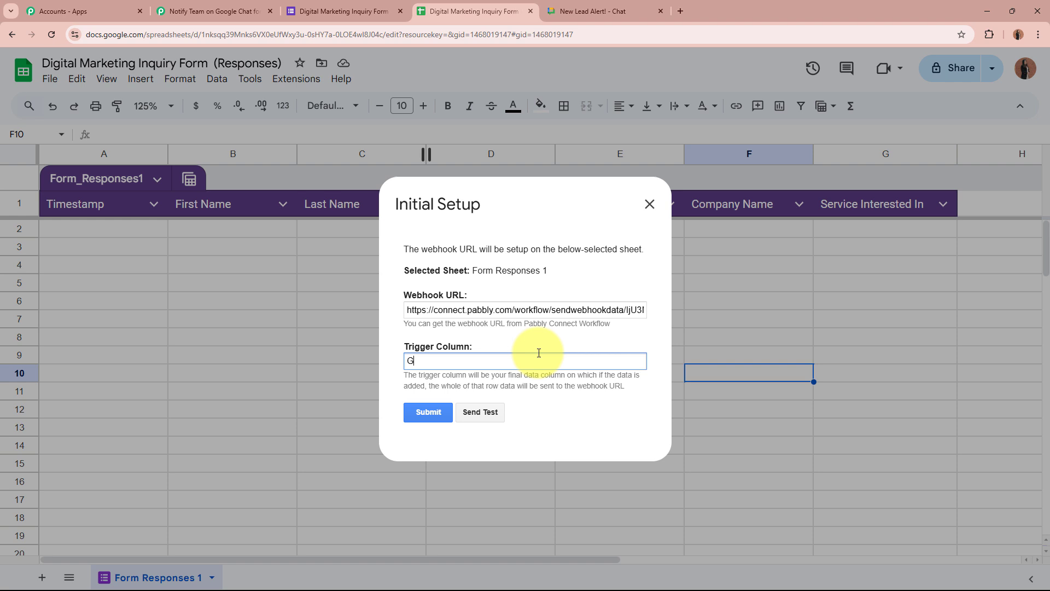
click(432, 411)
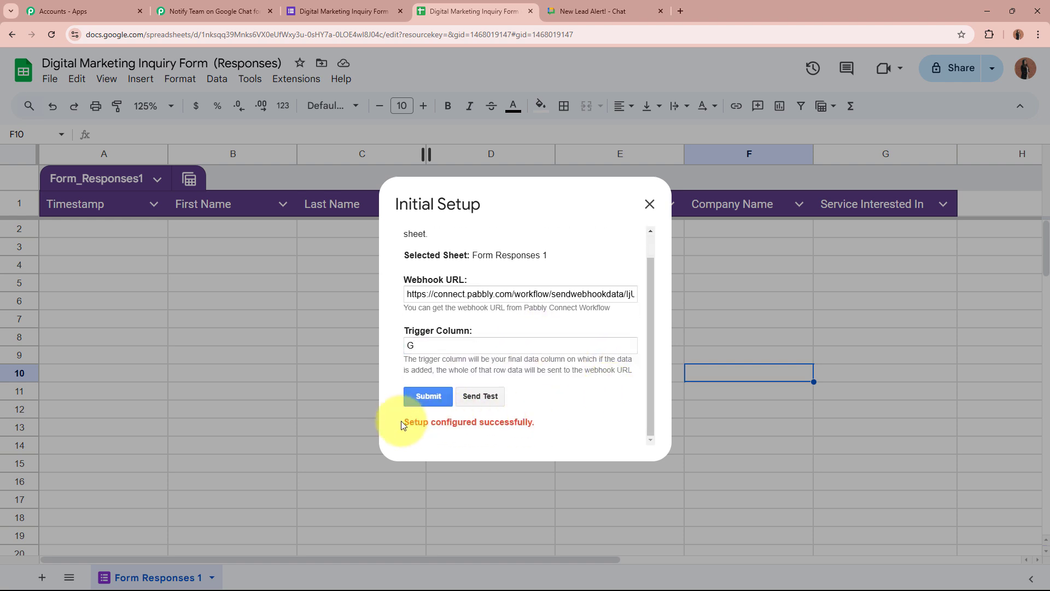
drag(403, 425, 563, 427)
click(562, 426)
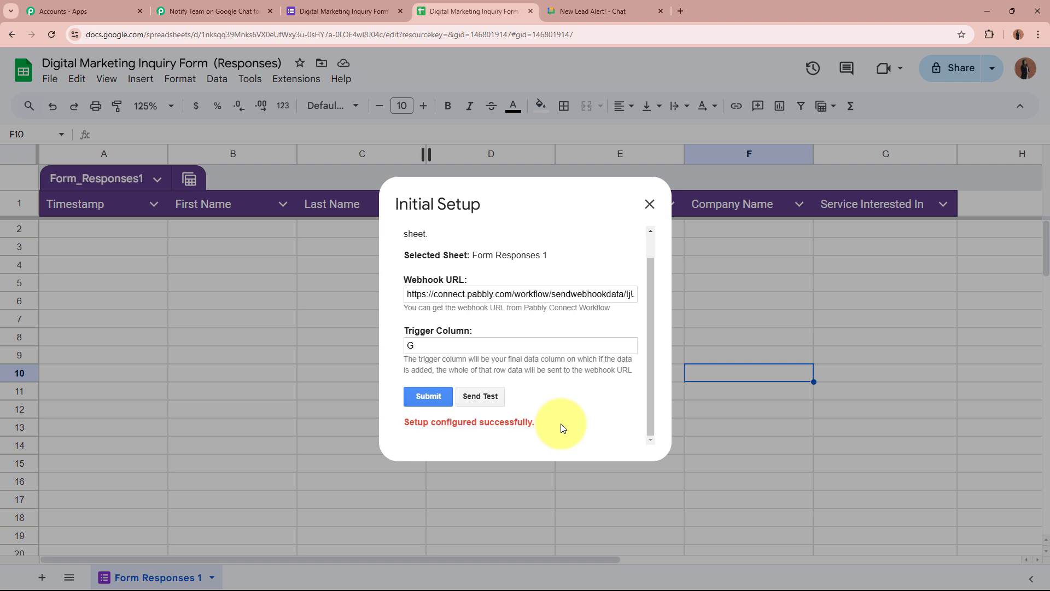
click(650, 204)
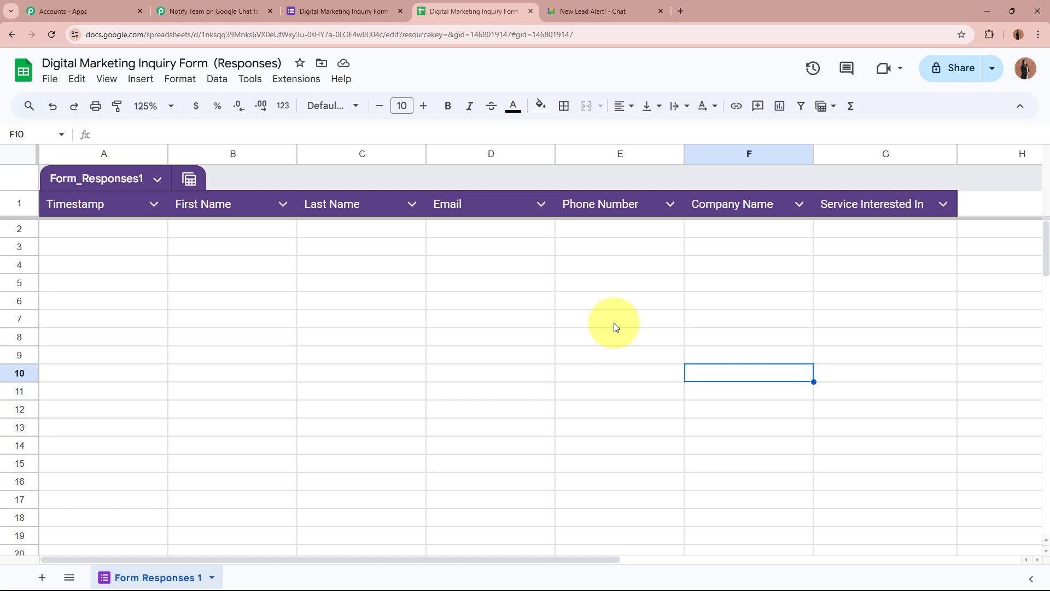
Enable Pabbly Connect Webhooks > Send On Event and confirm it is checked
click(292, 78)
mouse_move(298, 243)
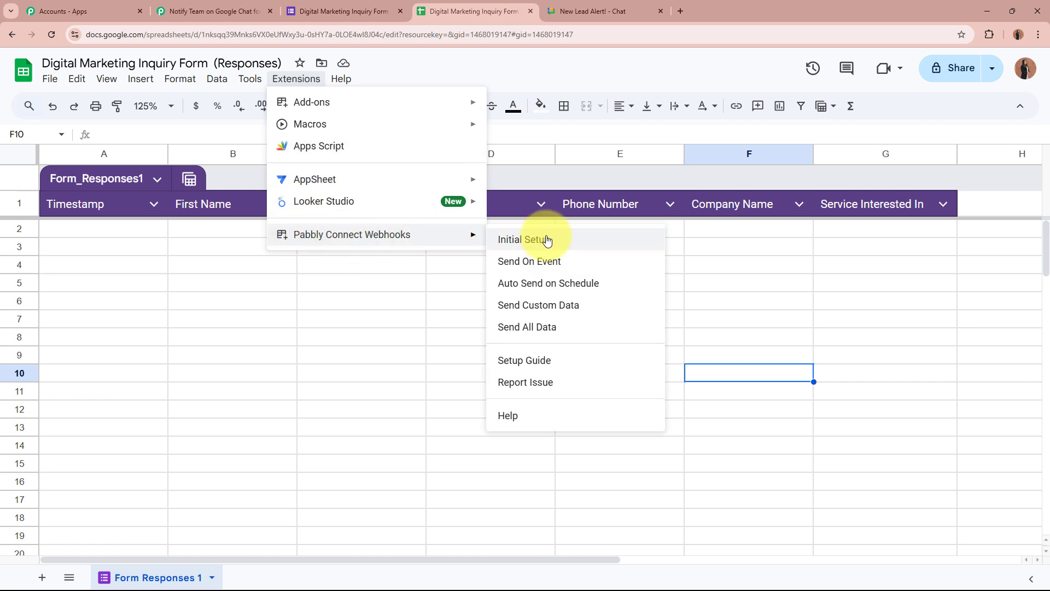
click(550, 268)
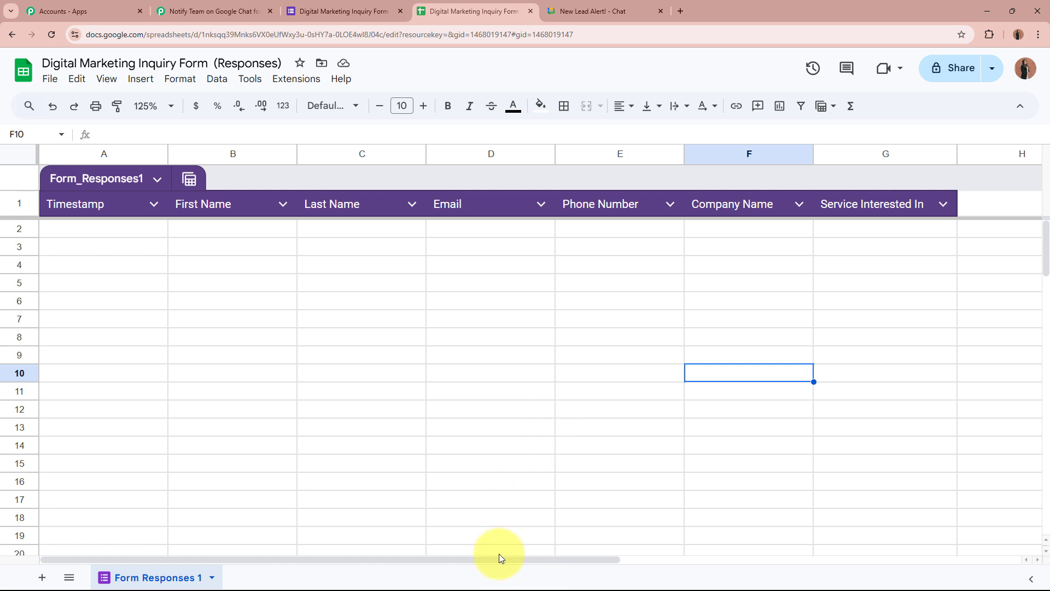
click(296, 78)
mouse_move(358, 237)
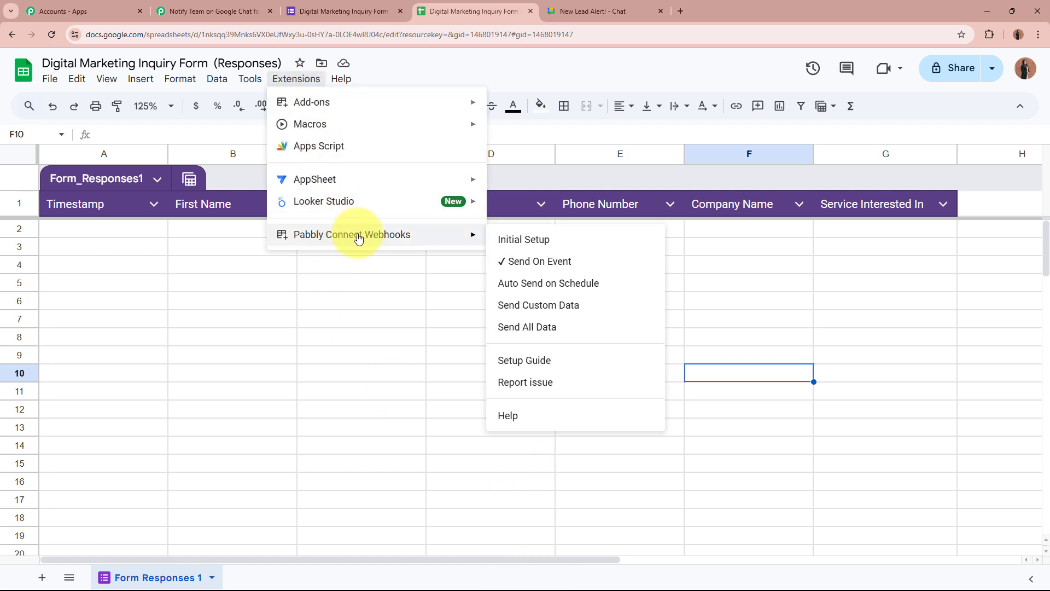
click(585, 270)
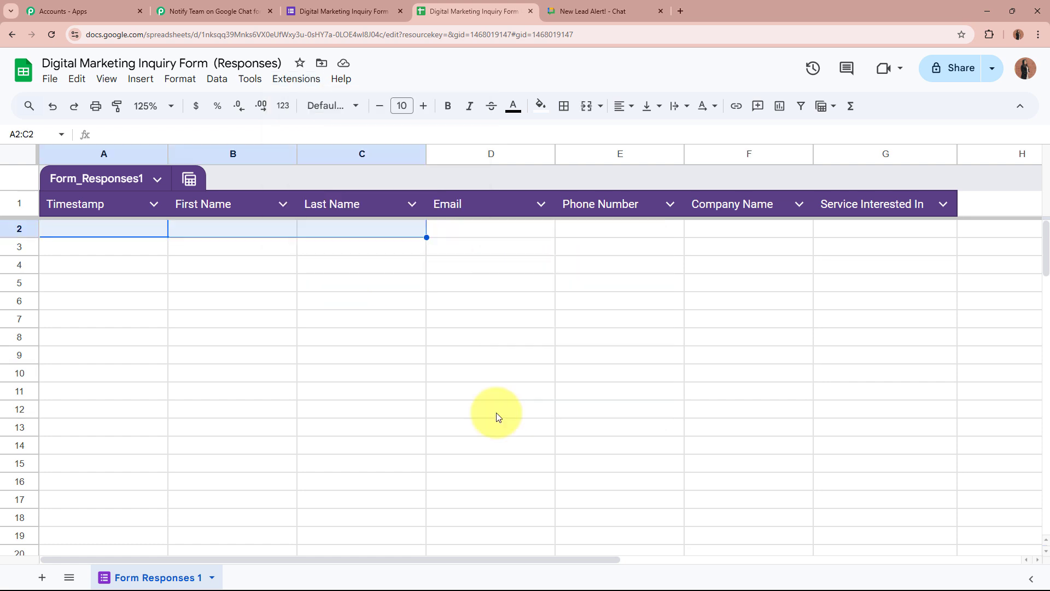
Glance at the form editor, then review the empty response rows A2:G15 in the sheet
click(475, 372)
click(344, 11)
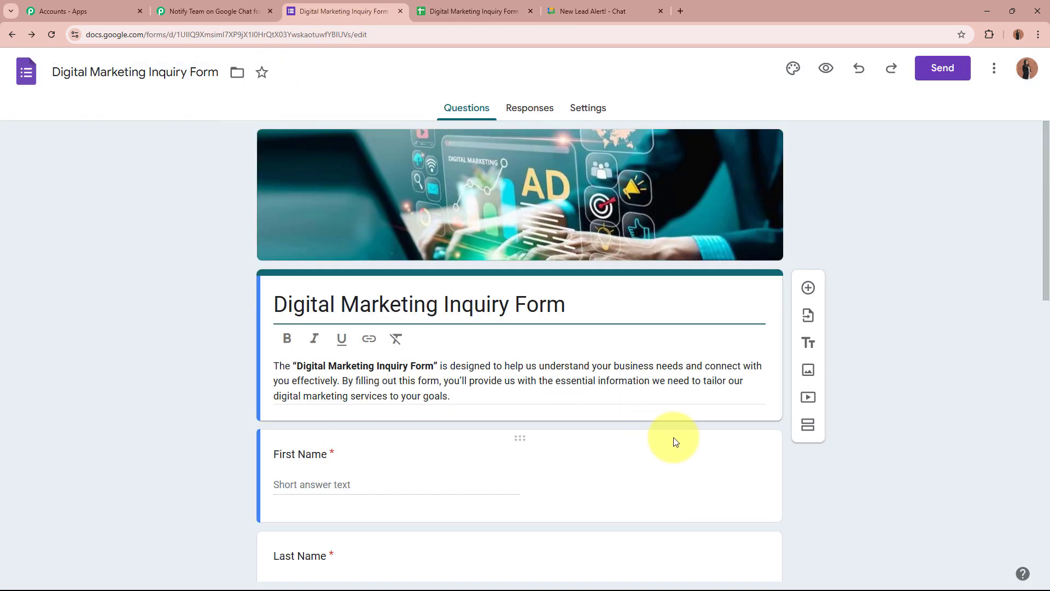
click(454, 13)
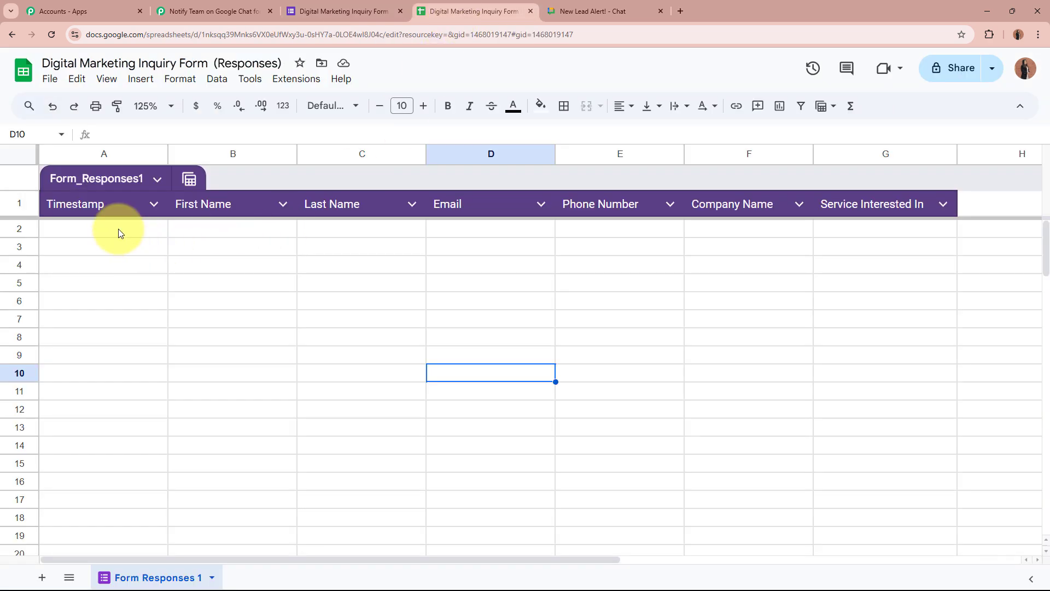
drag(117, 227, 902, 471)
click(902, 470)
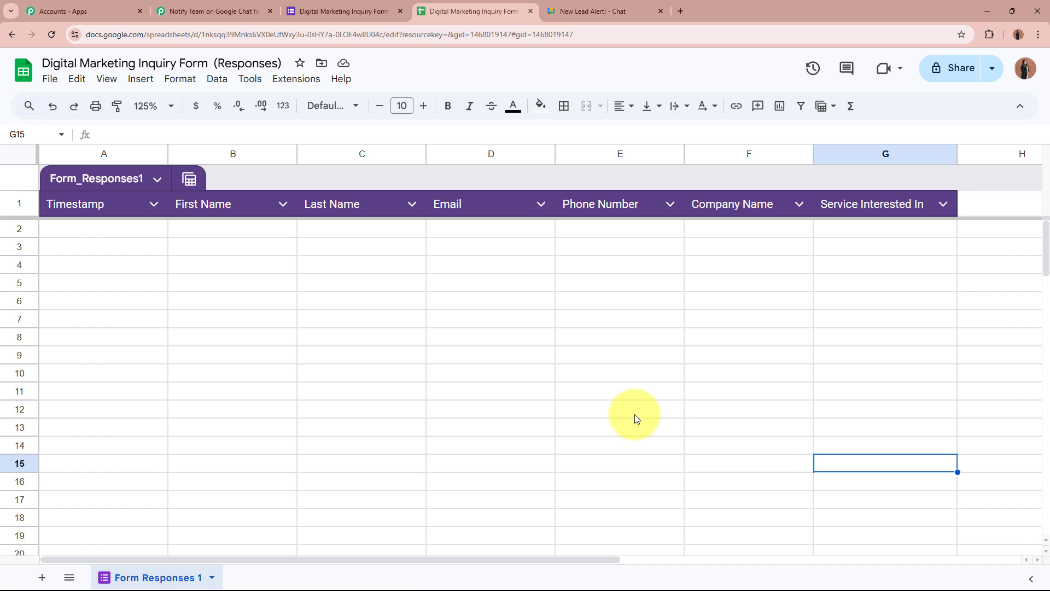
Confirm the Notify Team workflow's Google Forms trigger shows Waiting For Webhook Response
click(199, 10)
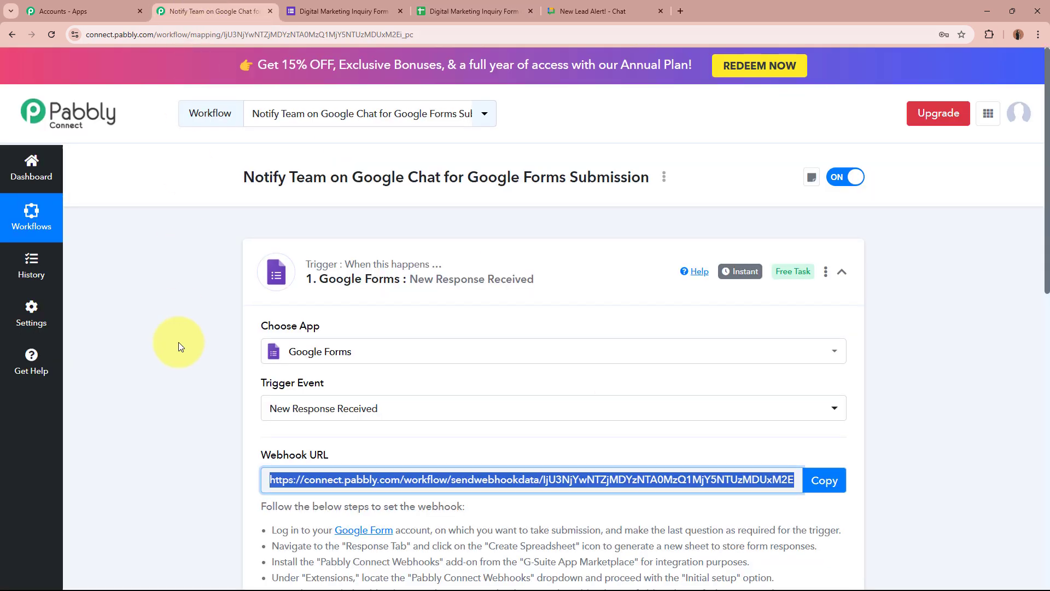
scroll(178, 342, down, 3)
scroll(179, 342, down, 2)
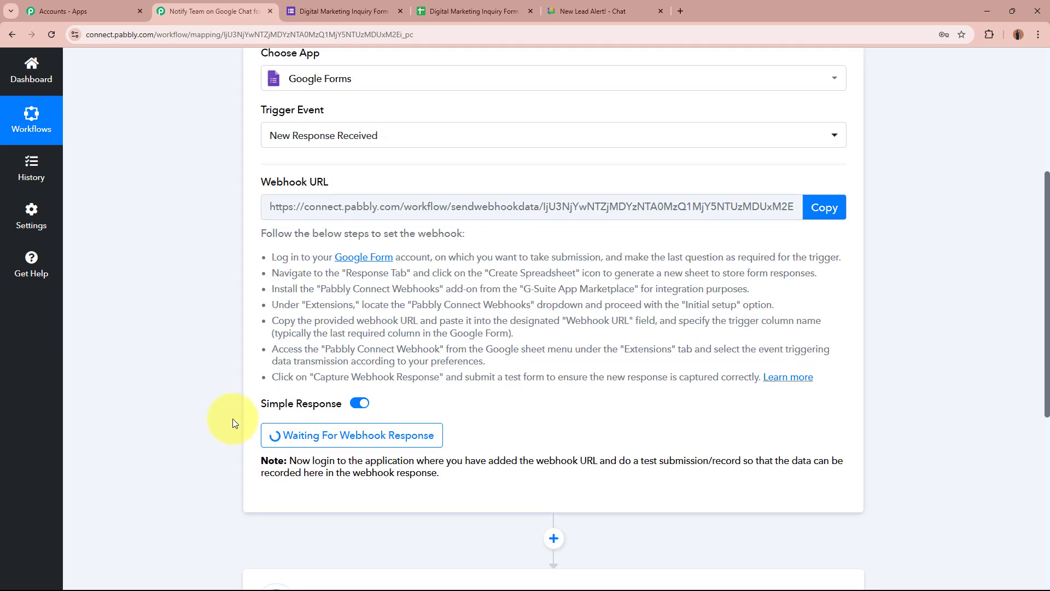
scroll(167, 336, up, 5)
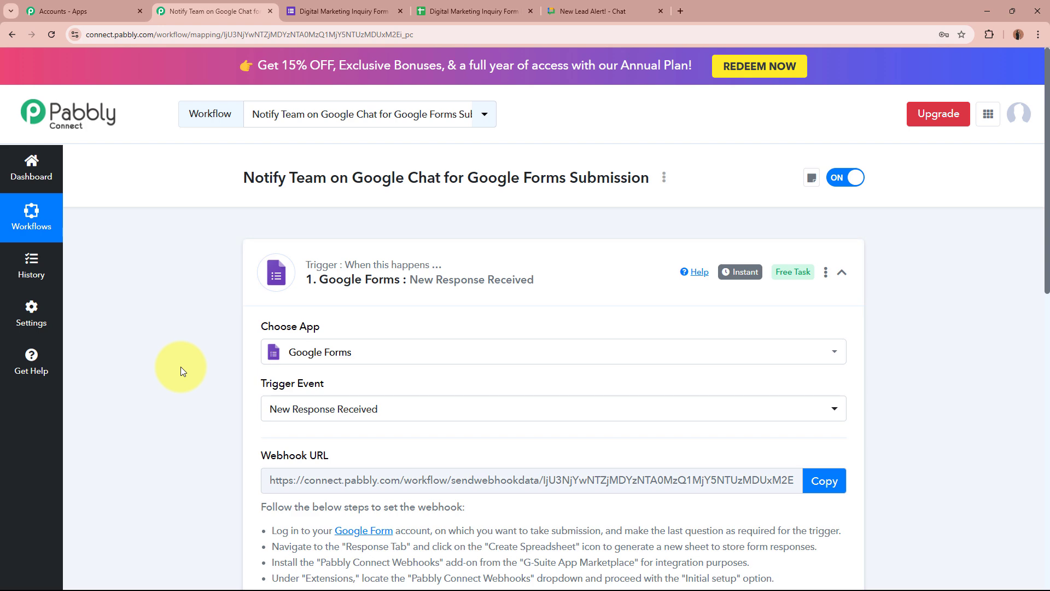
click(343, 11)
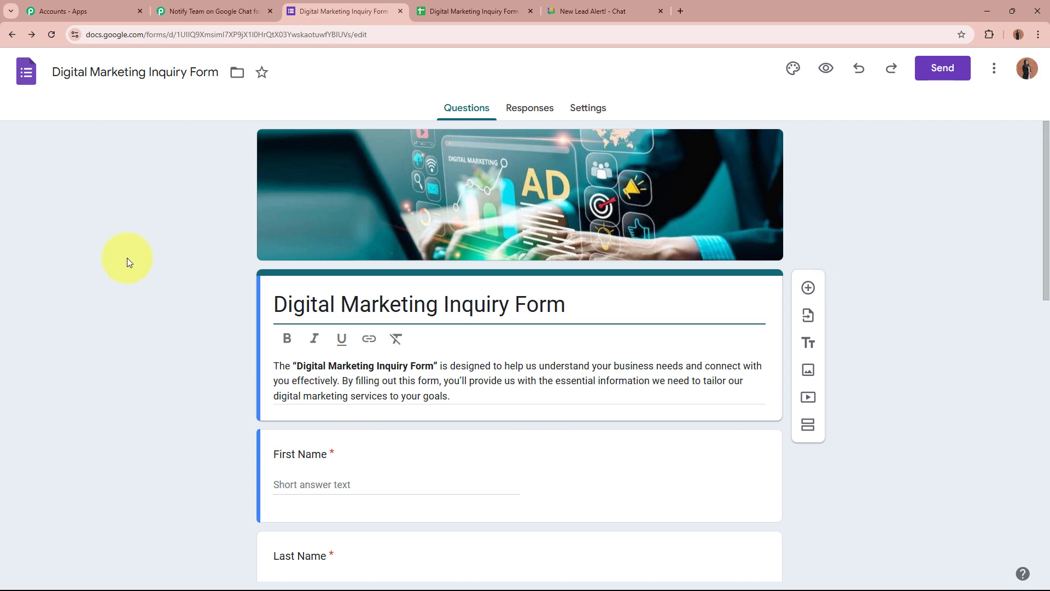
click(211, 11)
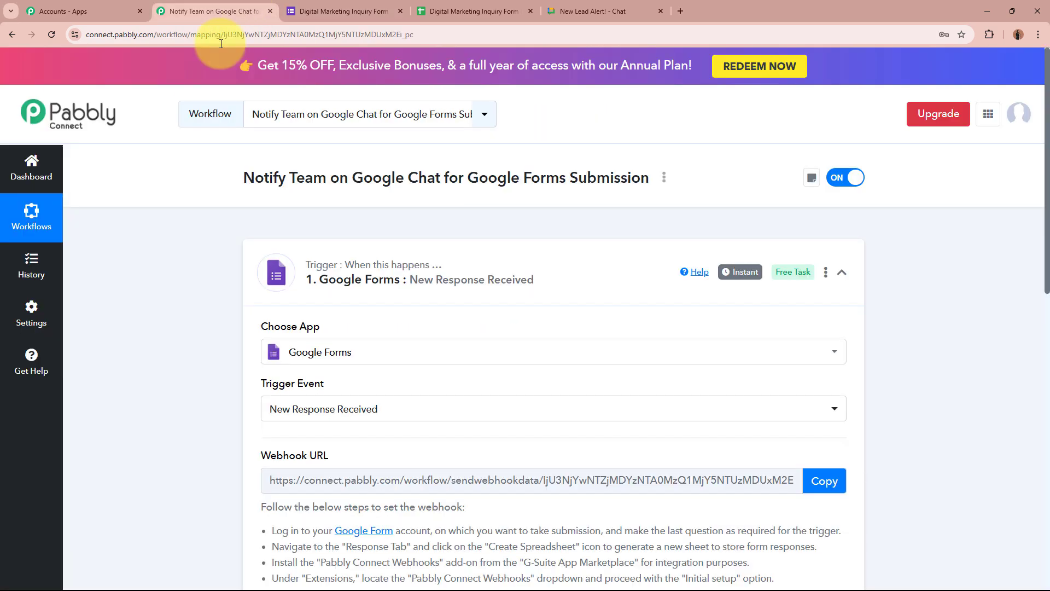
scroll(166, 313, down, 6)
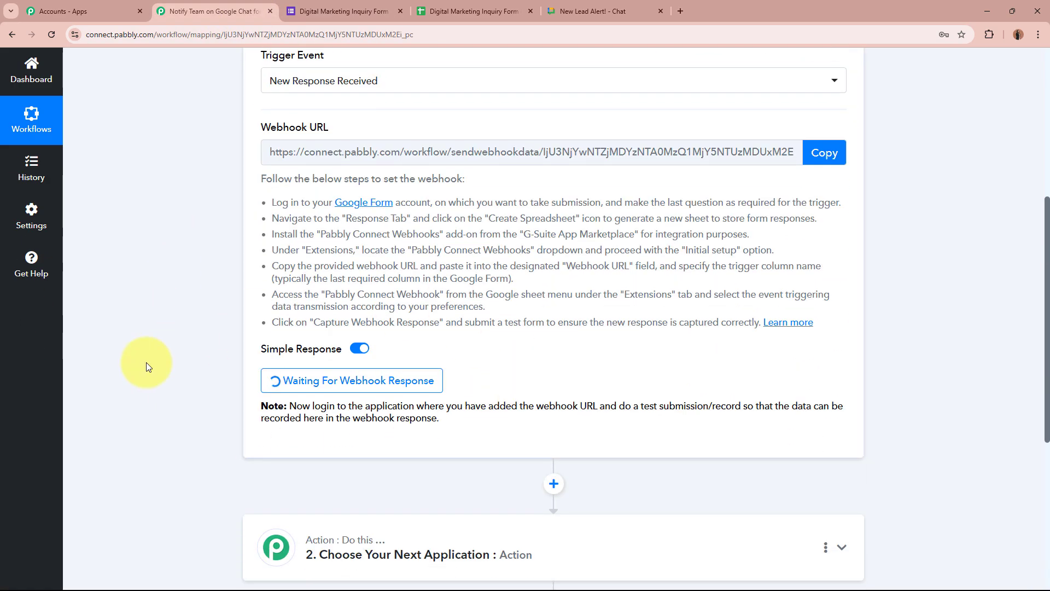
scroll(146, 362, up, 6)
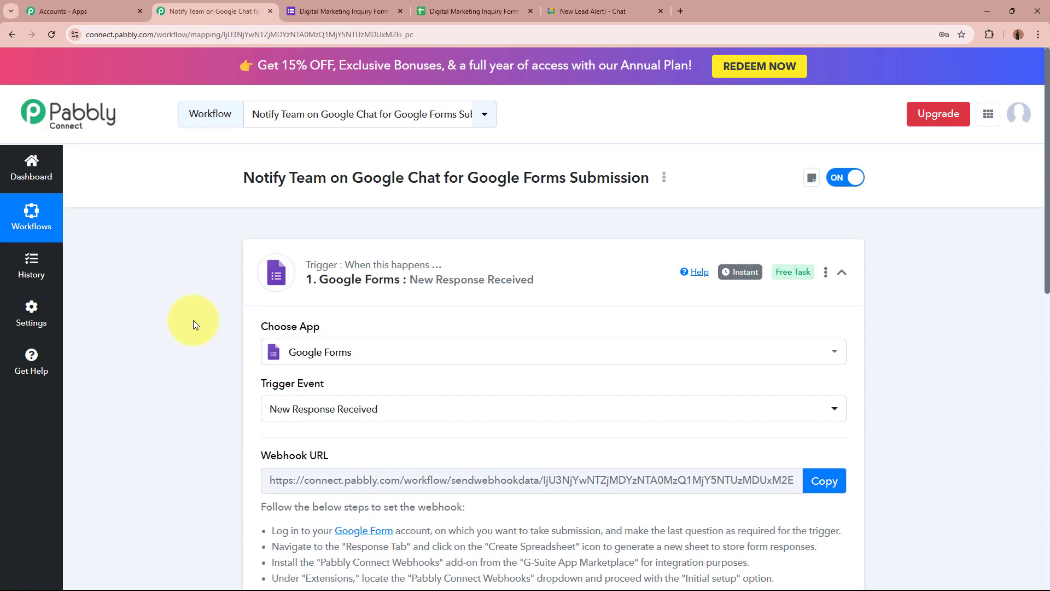
Copy the Digital Marketing Inquiry Form's share link and open a new browser tab
click(347, 13)
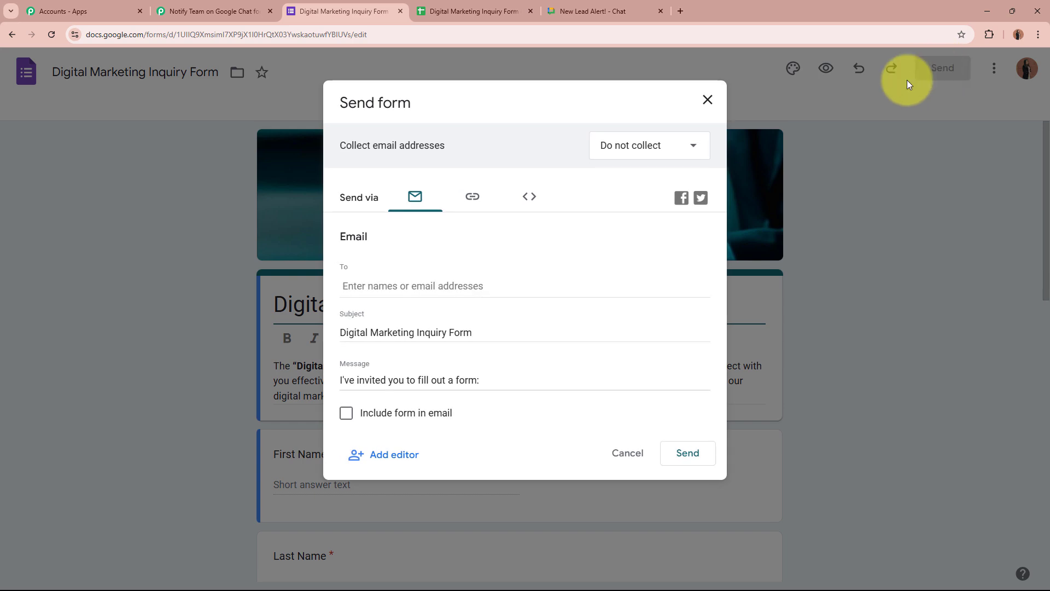
click(472, 197)
click(688, 303)
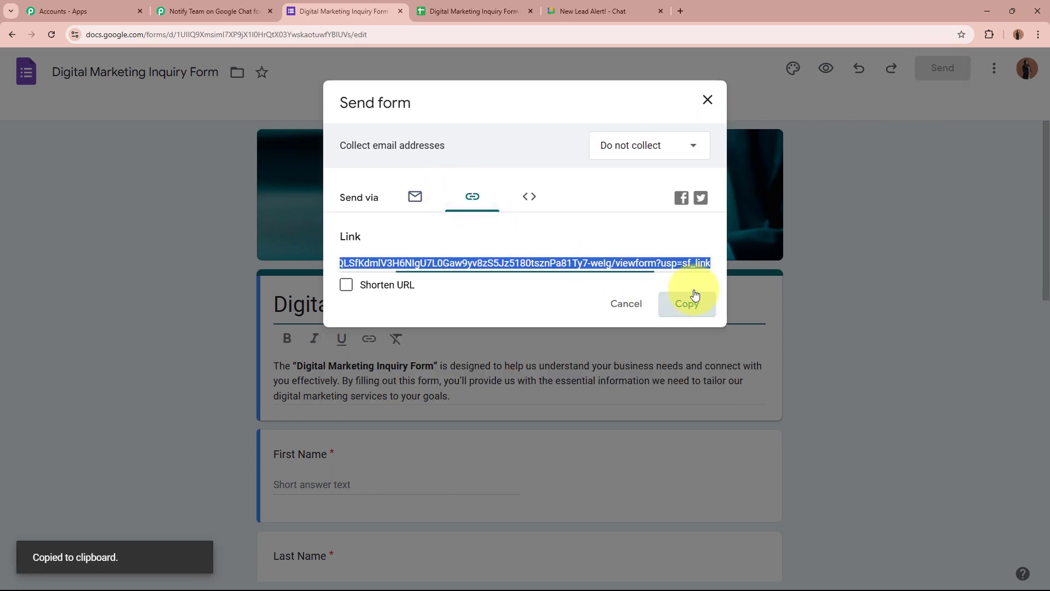
click(681, 12)
Load the live Digital Marketing Inquiry Form from the pasted share link
key(ctrl+v)
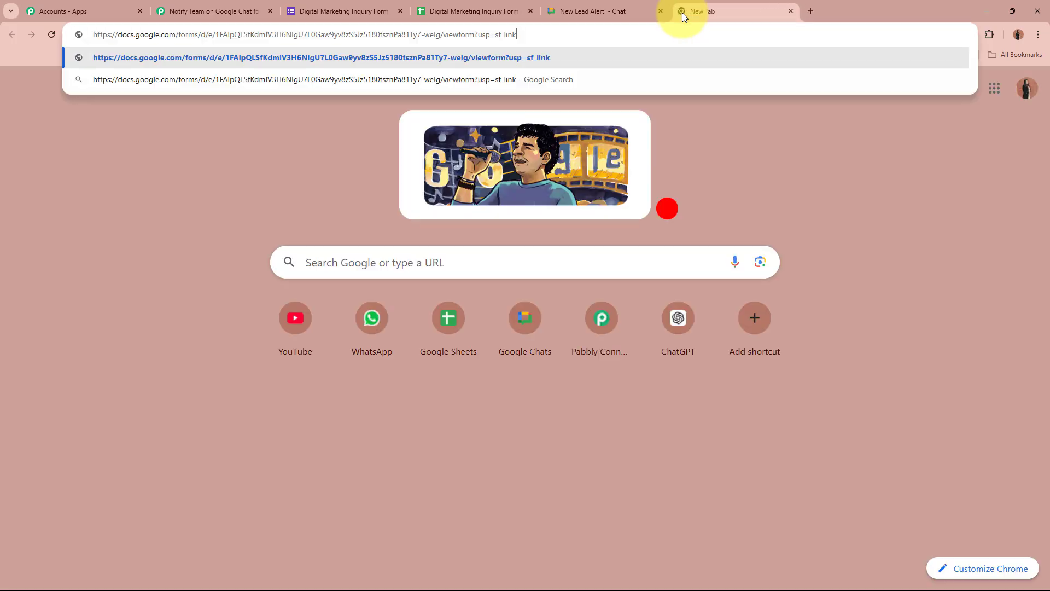
key(Return)
scroll(724, 305, down, 3)
scroll(254, 248, down, 2)
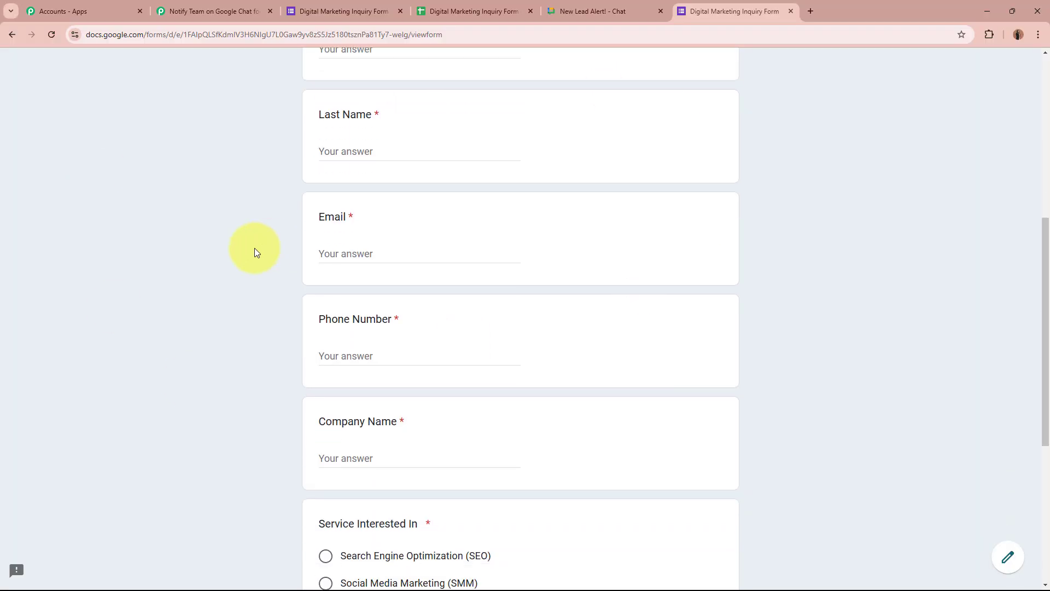
scroll(254, 248, up, 1)
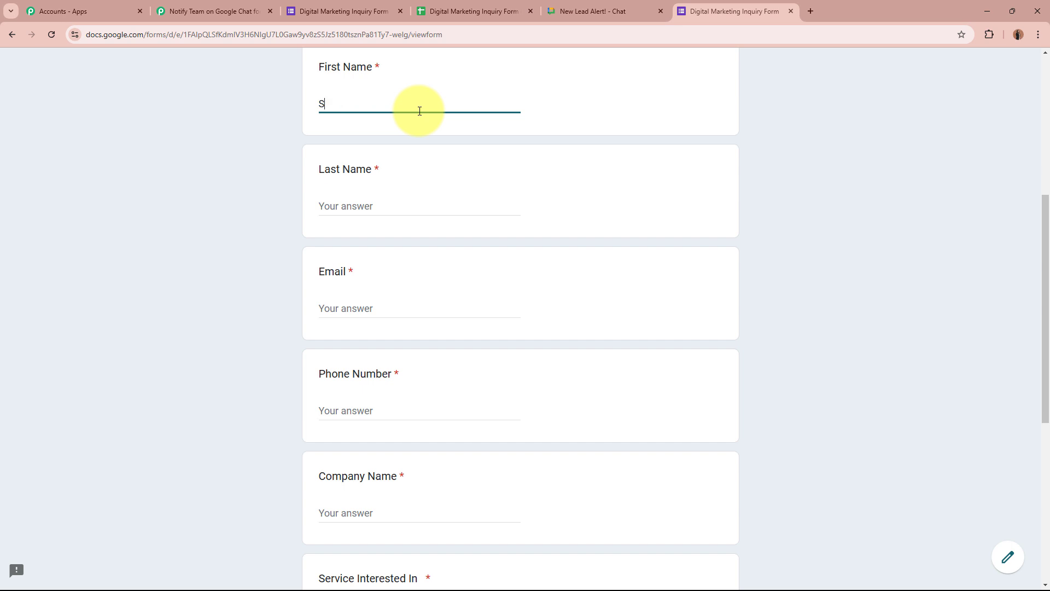
Fill in the lead's name, email, phone and XYZ Company, choose Search Engine Optimization (SEO), and submit
click(440, 204)
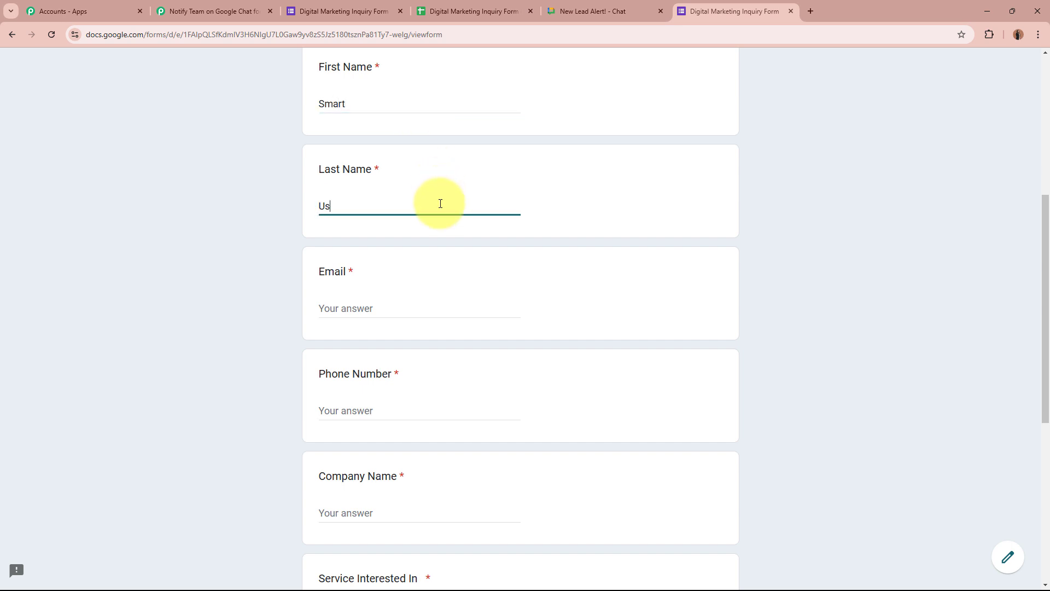
click(413, 302)
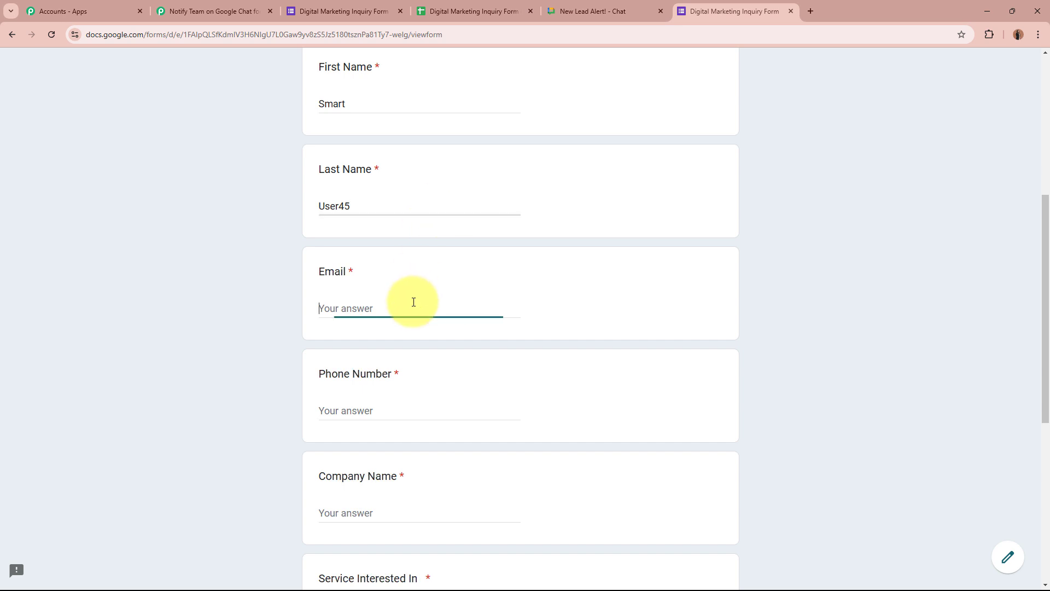
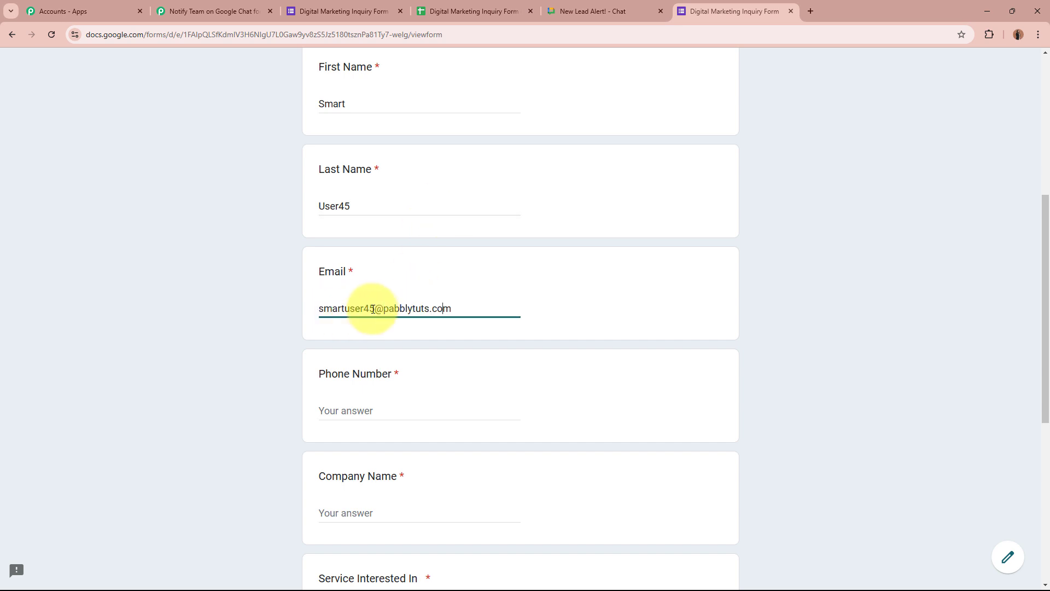
click(417, 411)
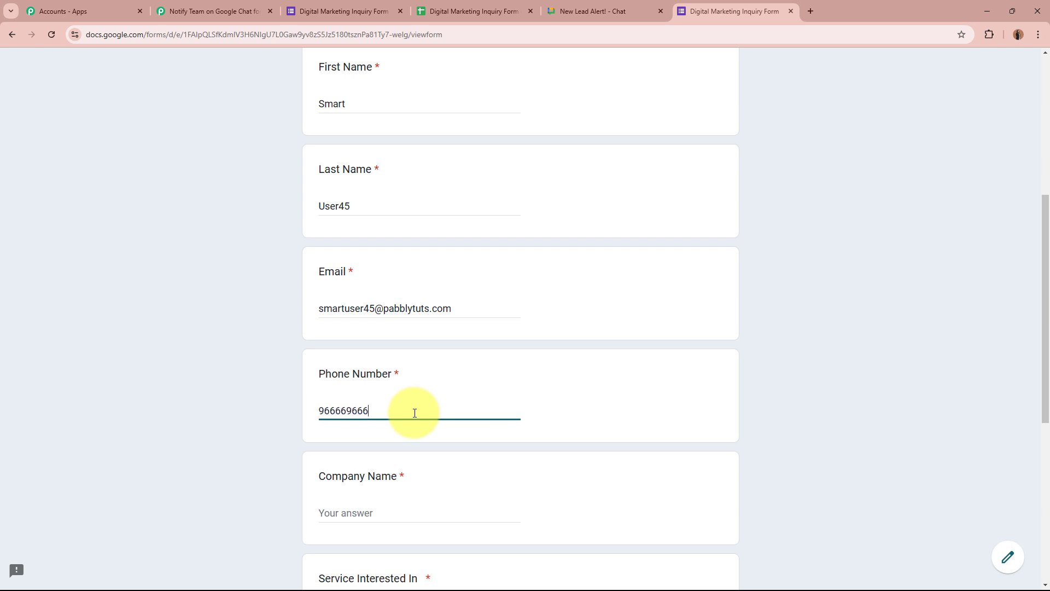
scroll(416, 473, down, 1)
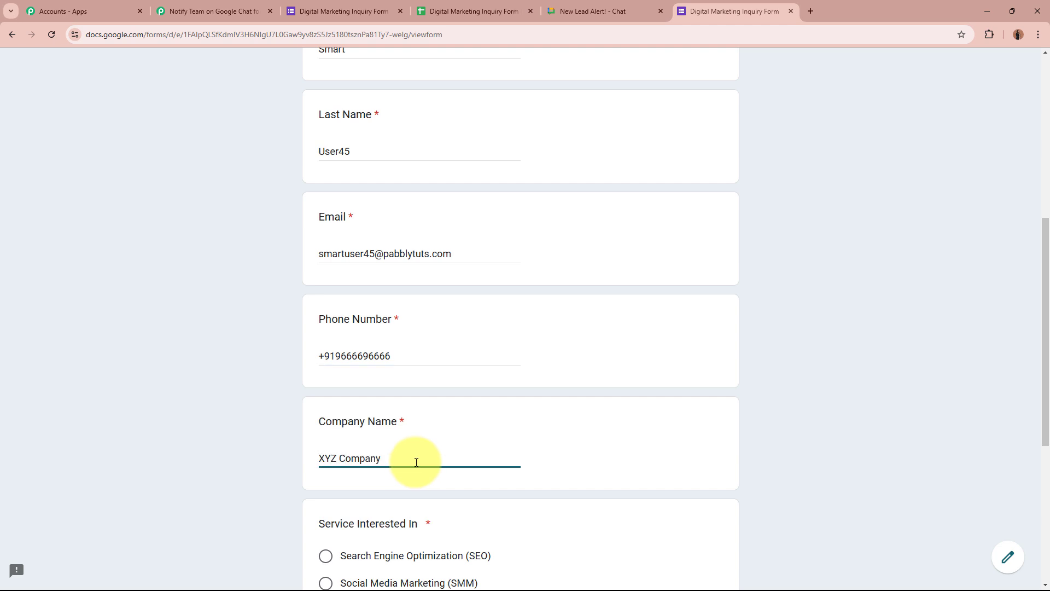
scroll(416, 461, down, 5)
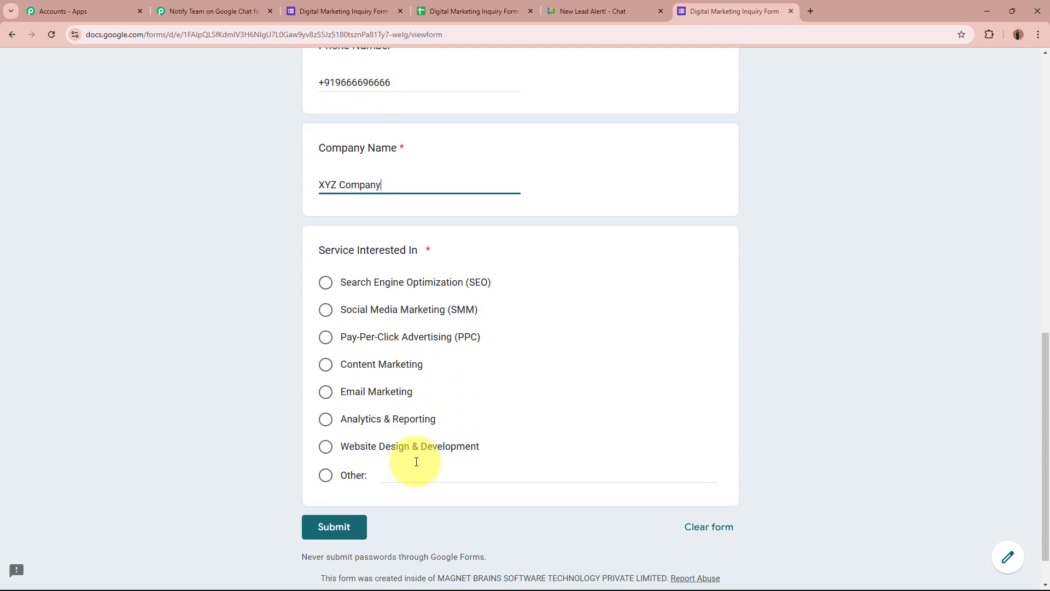
click(325, 282)
click(330, 526)
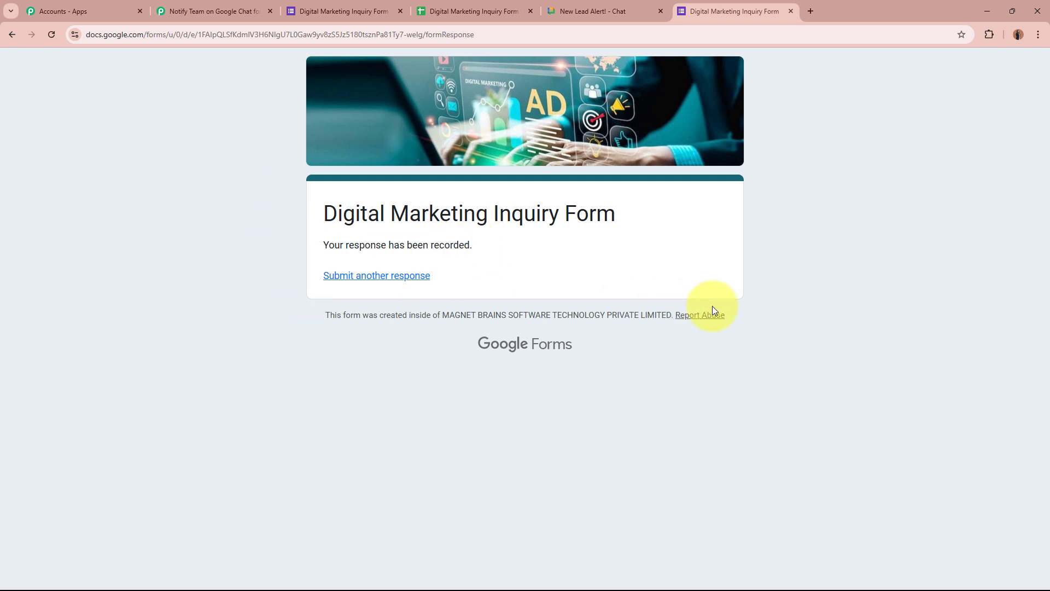
Widen column D (Email) and column G (Service Interested In) on the form's responses sheet
click(453, 7)
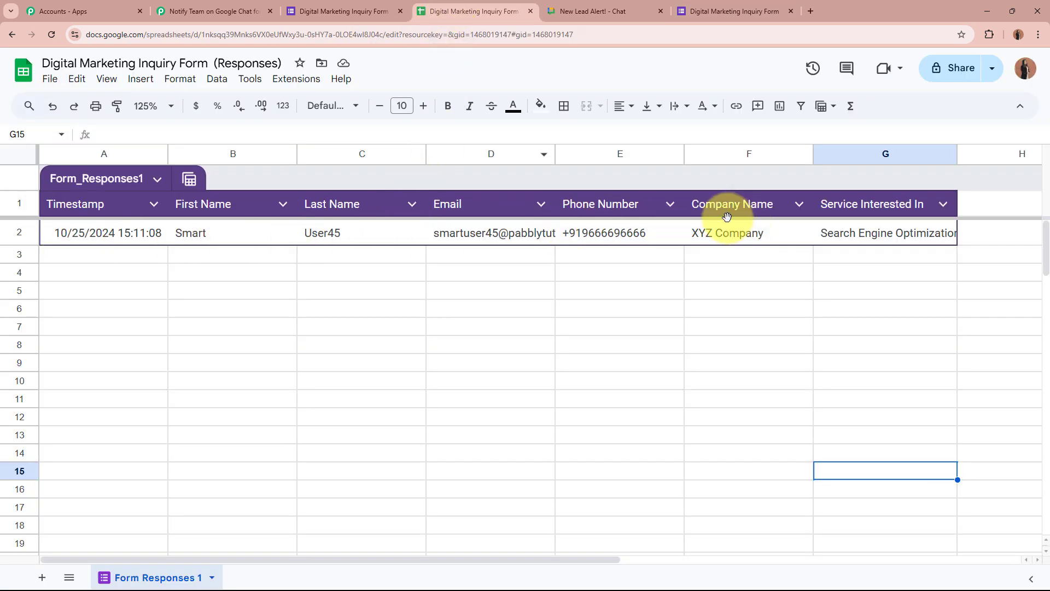
drag(555, 155, 696, 155)
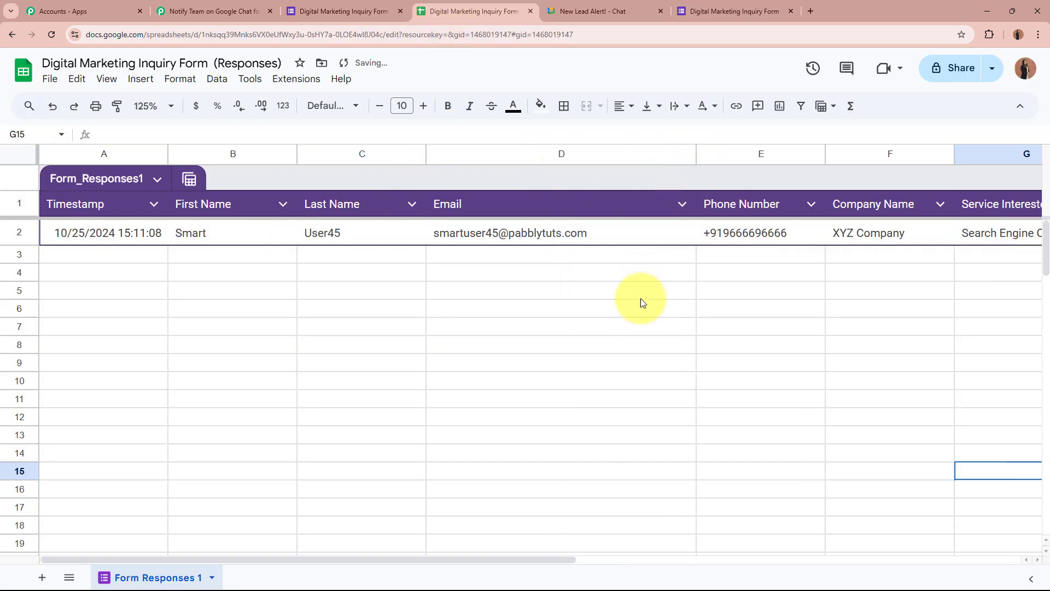
drag(455, 559, 564, 558)
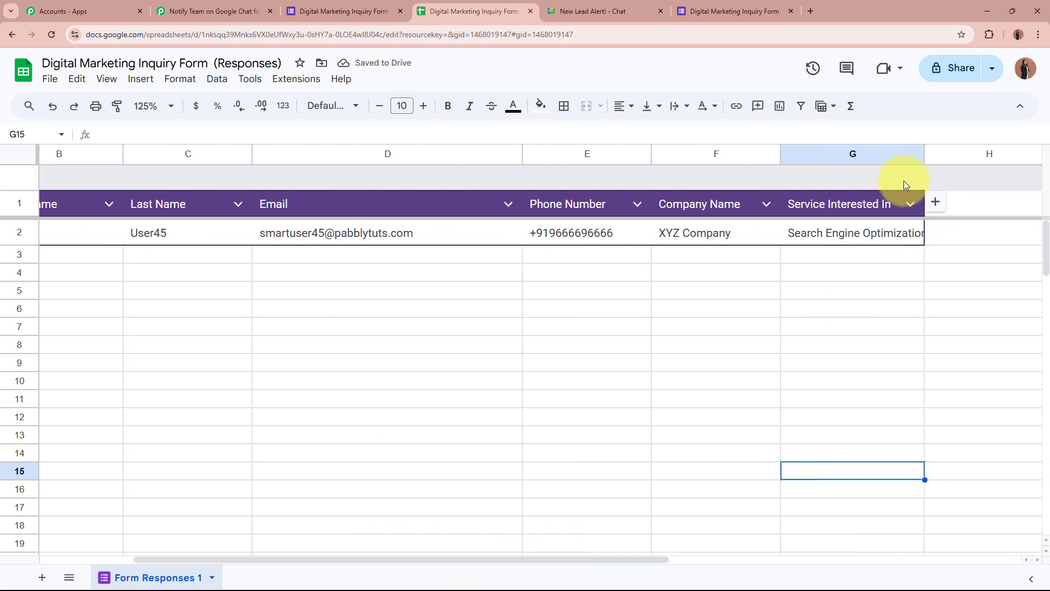
drag(923, 155, 976, 157)
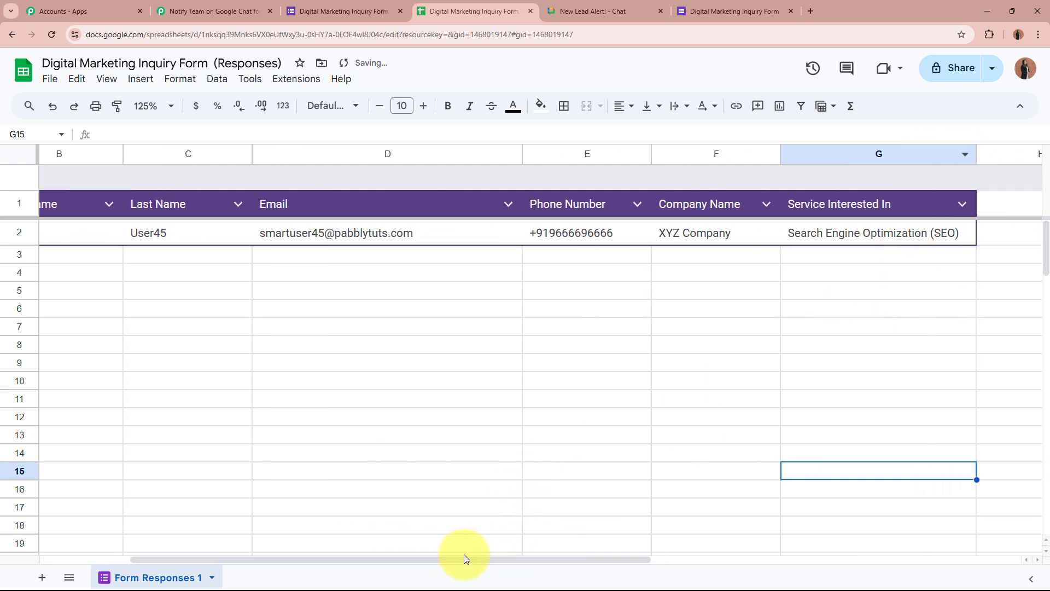
drag(464, 560, 275, 562)
click(219, 11)
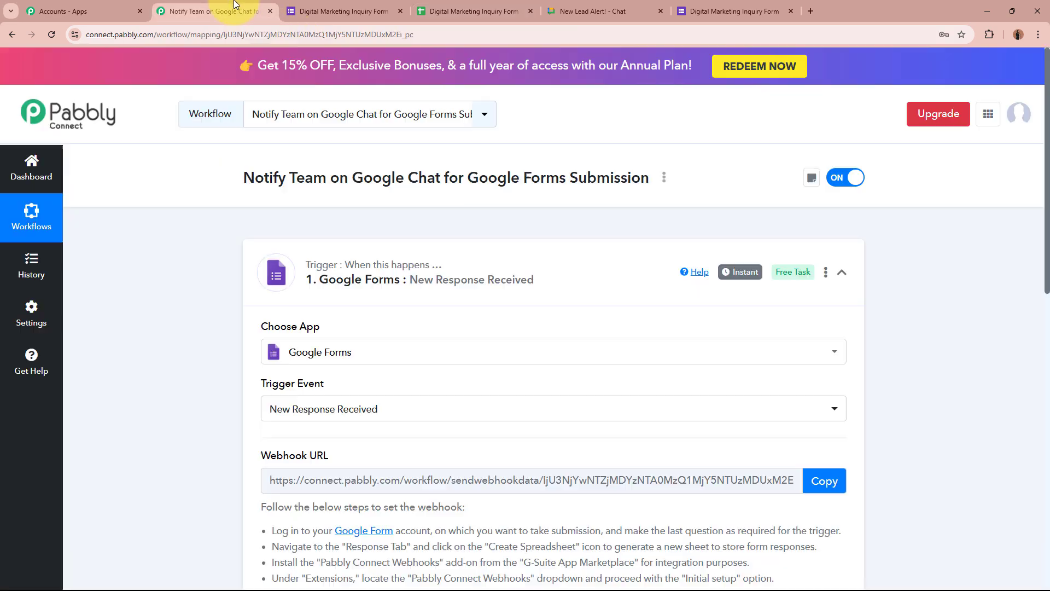
scroll(189, 399, down, 10)
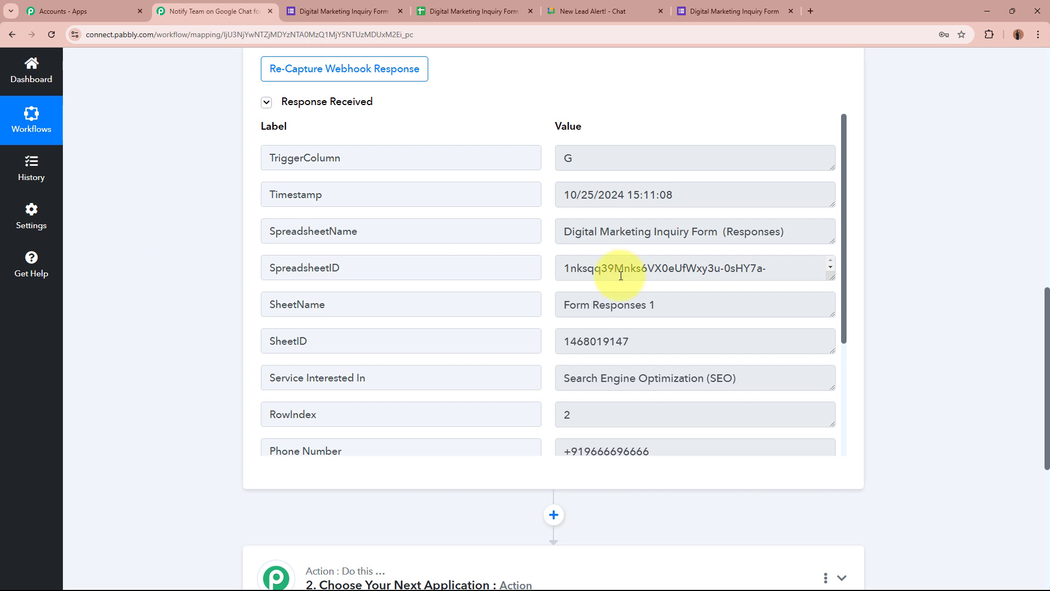
scroll(647, 347, down, 4)
drag(702, 285, 529, 287)
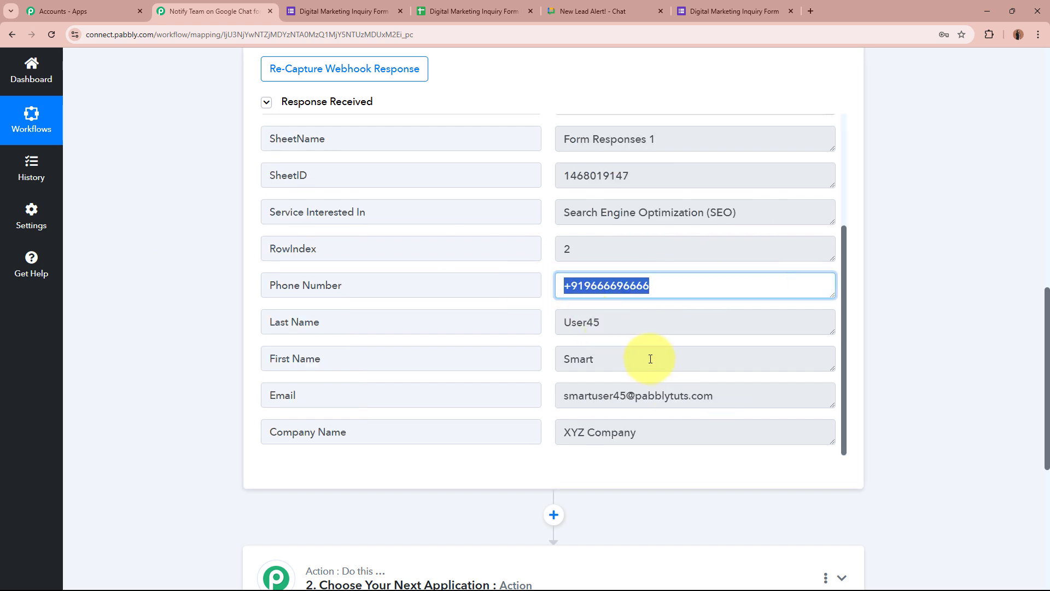
drag(649, 358, 543, 352)
drag(645, 323, 512, 328)
scroll(734, 394, down, 3)
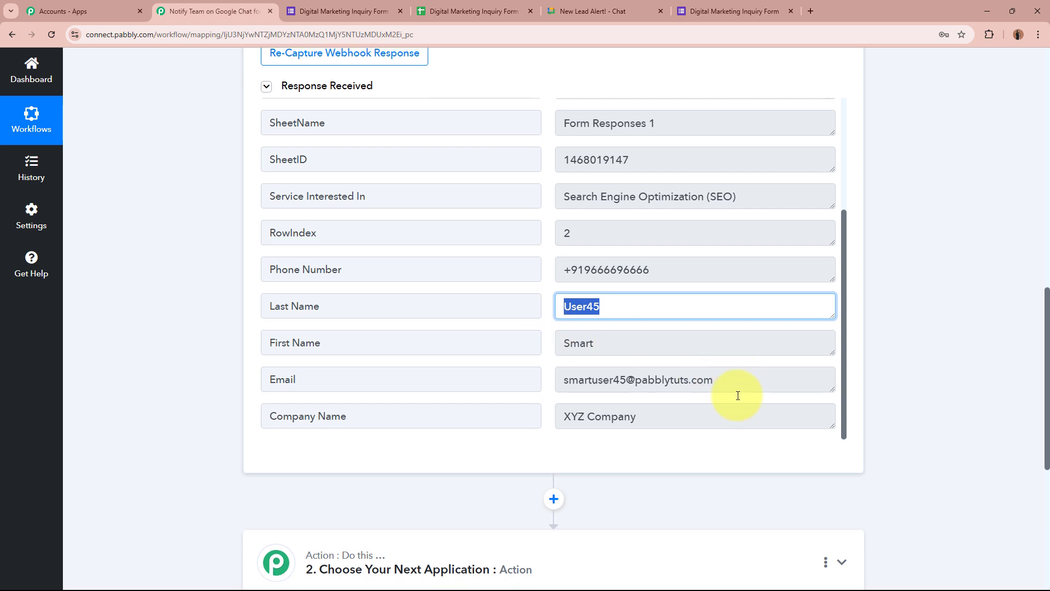
drag(727, 228, 546, 232)
scroll(674, 275, up, 3)
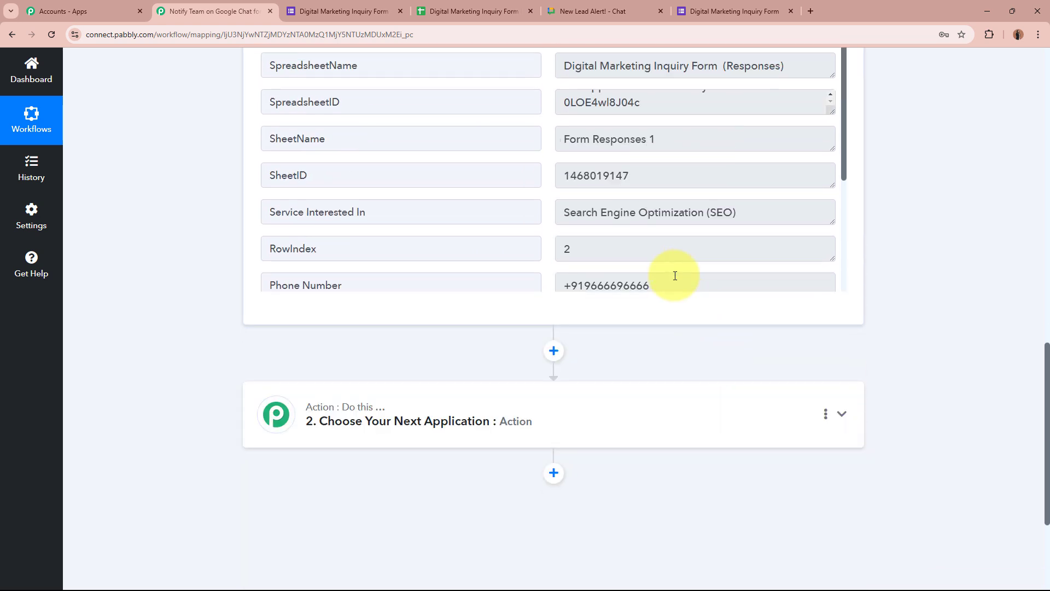
scroll(678, 284, down, 3)
scroll(951, 327, up, 2)
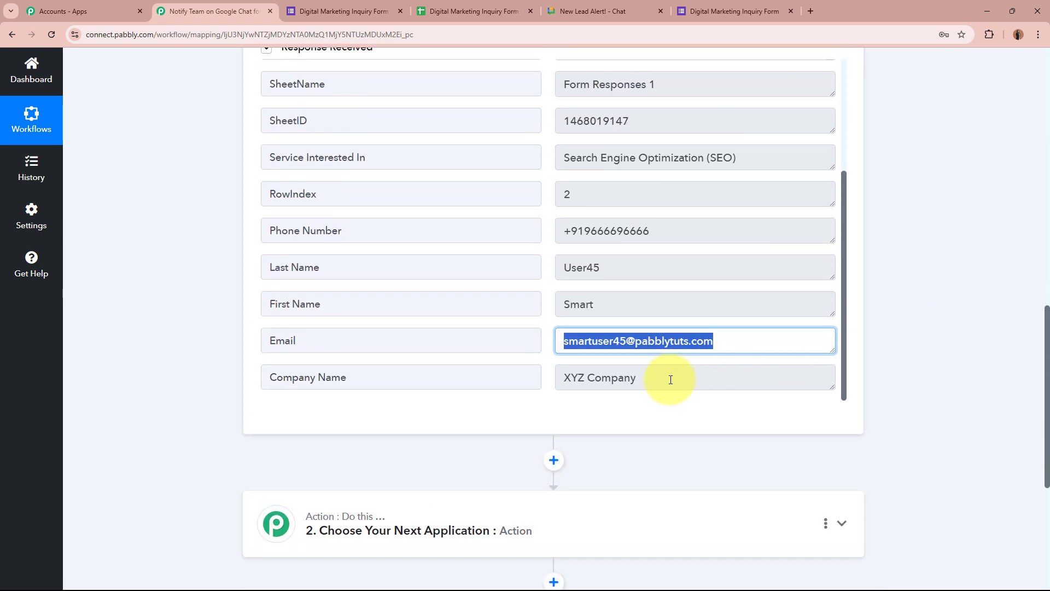
drag(670, 377, 541, 383)
scroll(719, 394, up, 3)
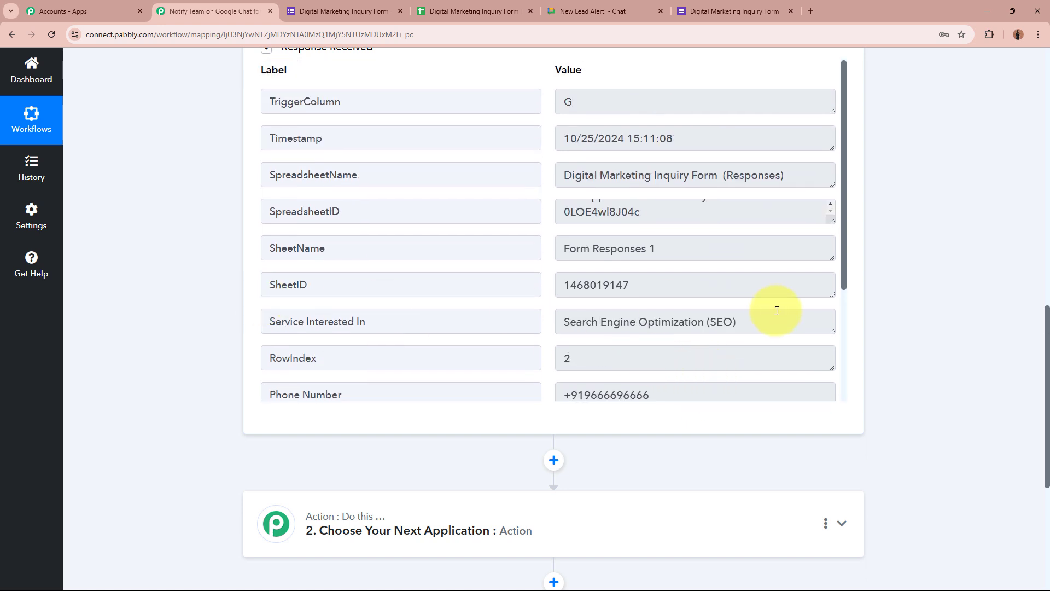
drag(774, 320, 480, 317)
click(910, 322)
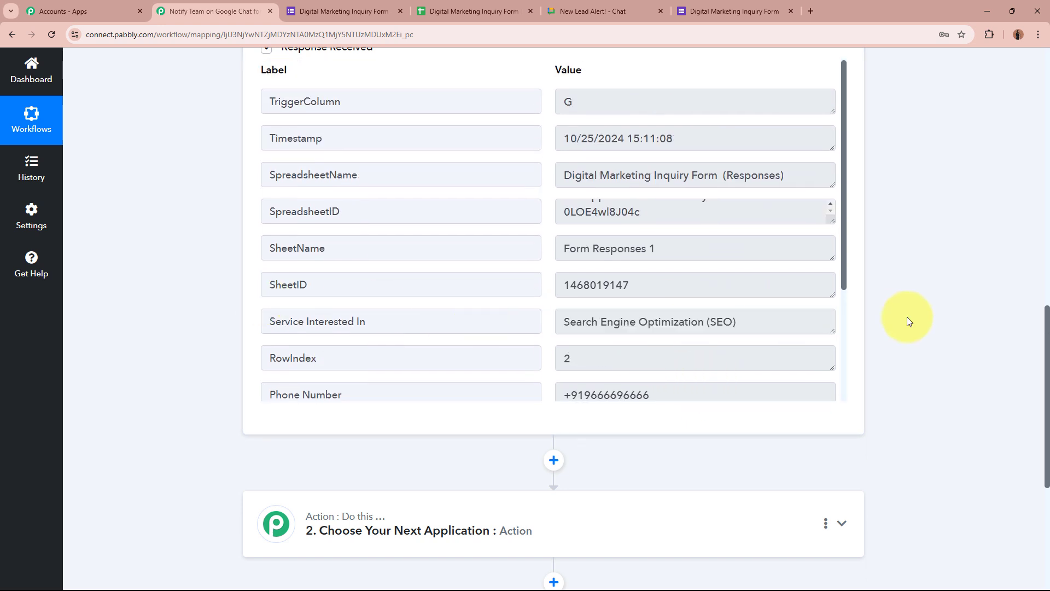
scroll(741, 316, up, 1)
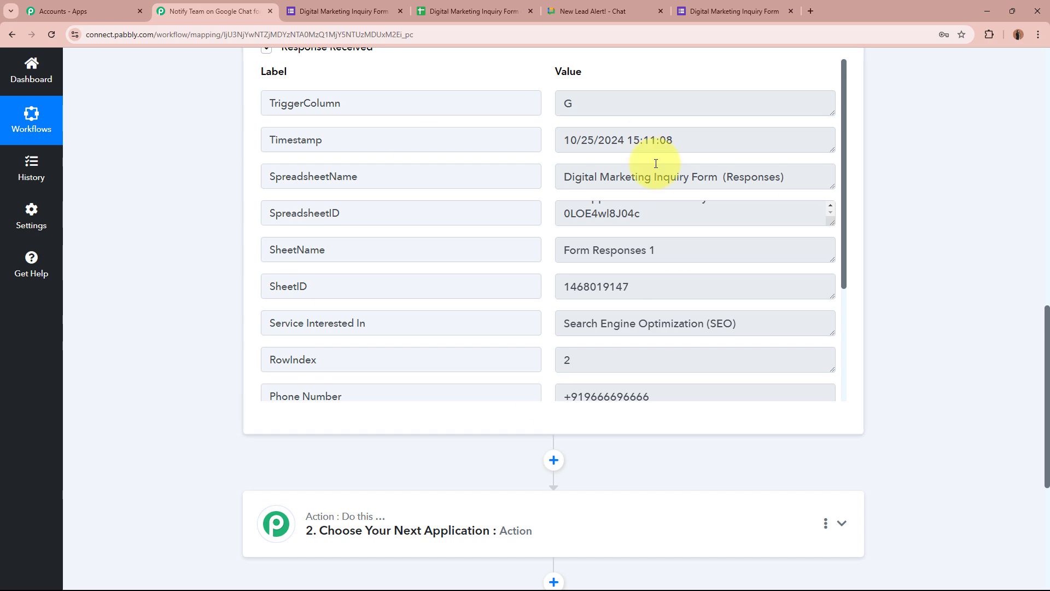
scroll(225, 267, up, 15)
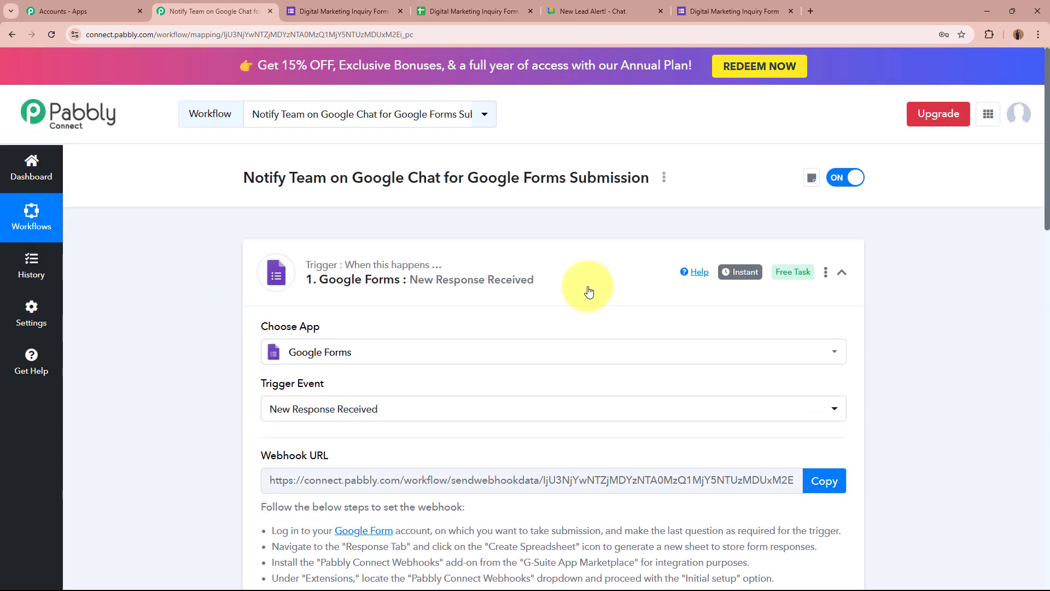
Collapse the New Response Received trigger step and close the form's Send dialog in Google Forms
click(613, 276)
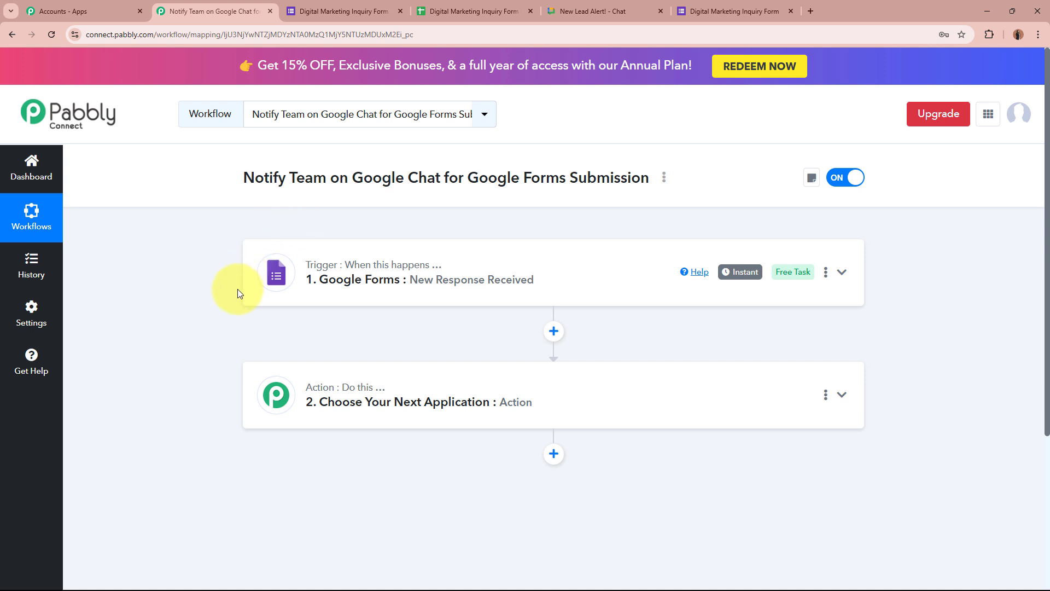
click(341, 11)
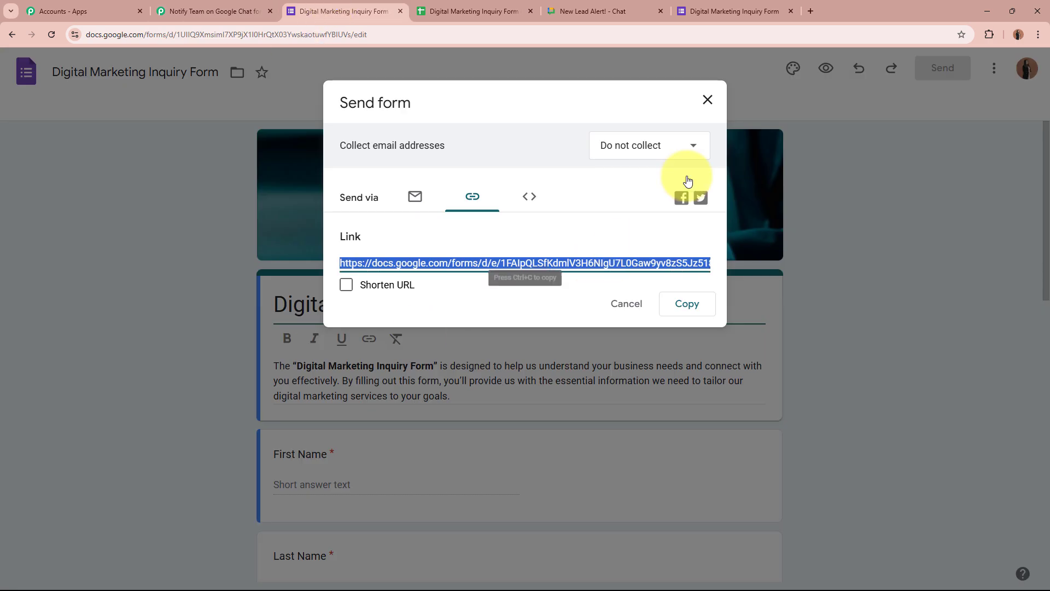
click(708, 100)
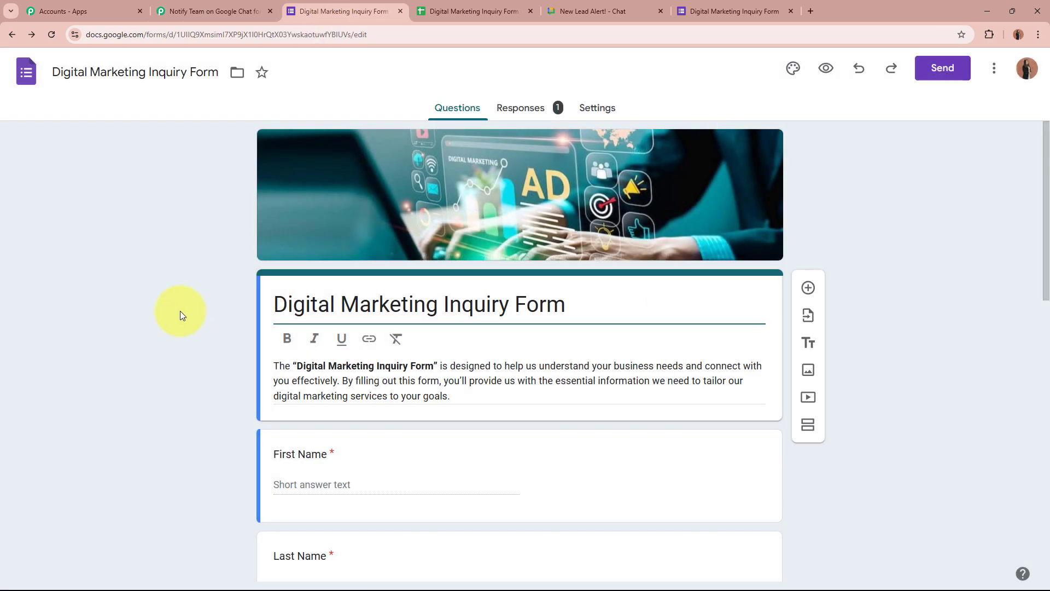
click(219, 8)
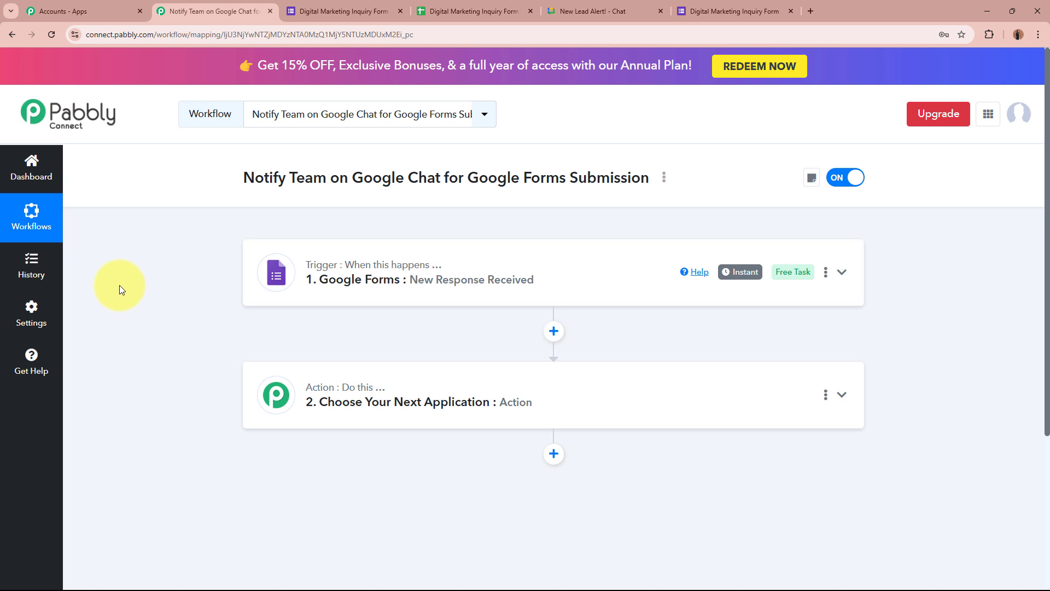
click(610, 11)
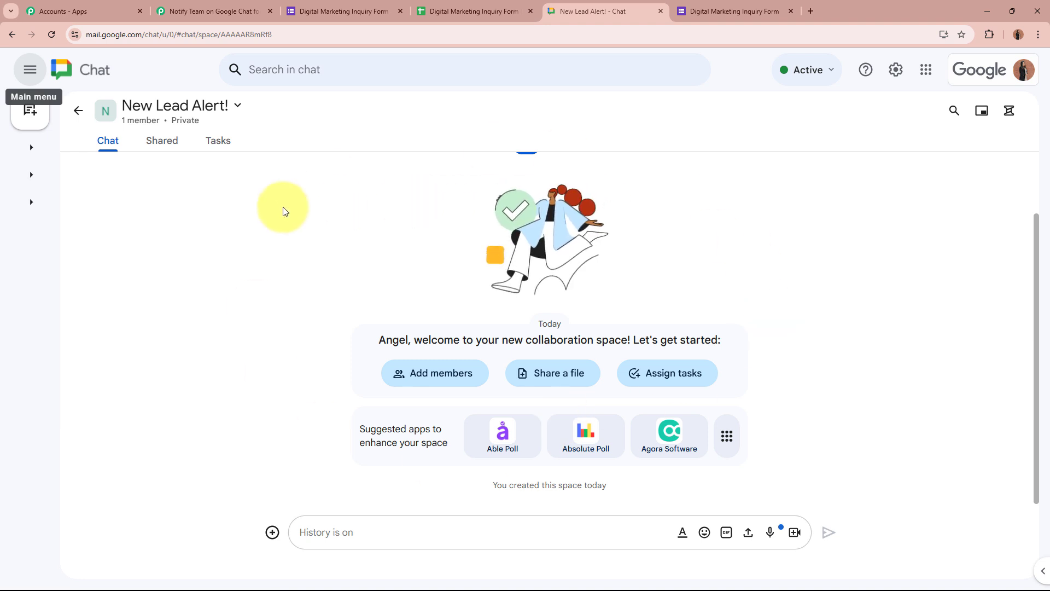
click(201, 17)
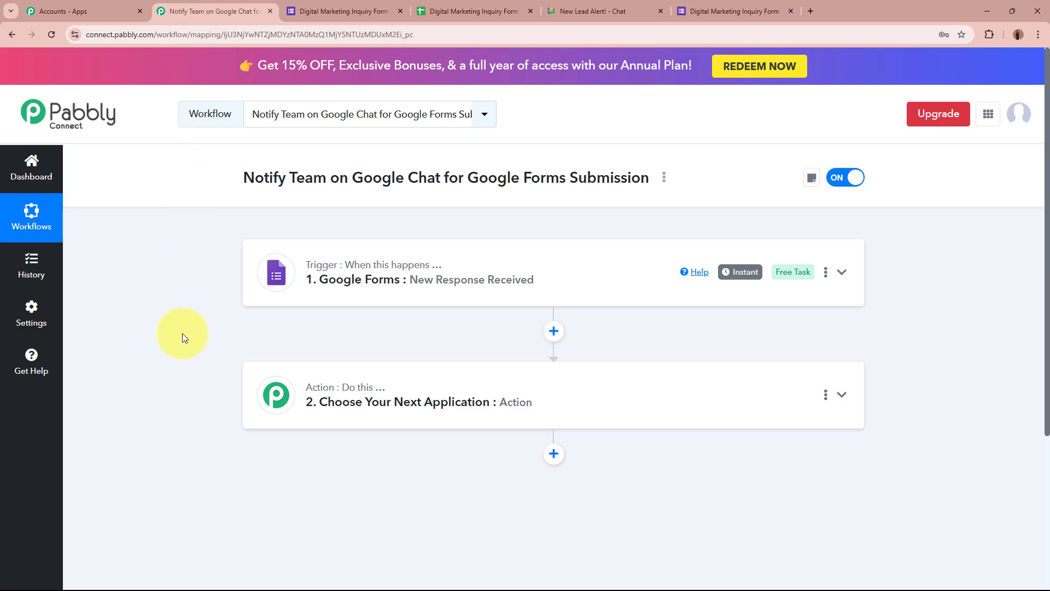
Set the action step to Google Chat Hangout with the Create Message event
click(667, 416)
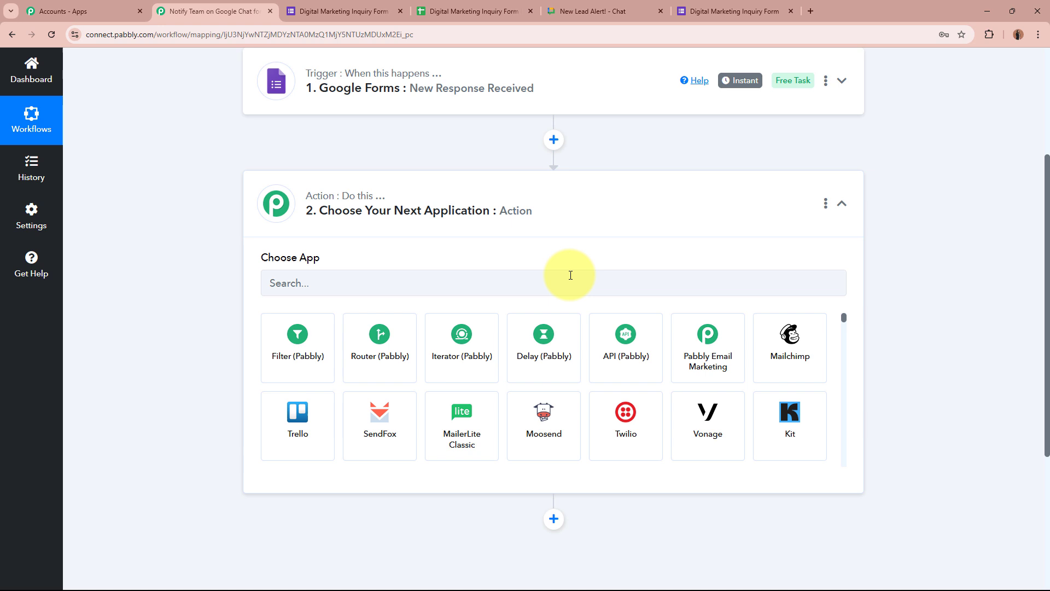
click(570, 284)
text(Google)
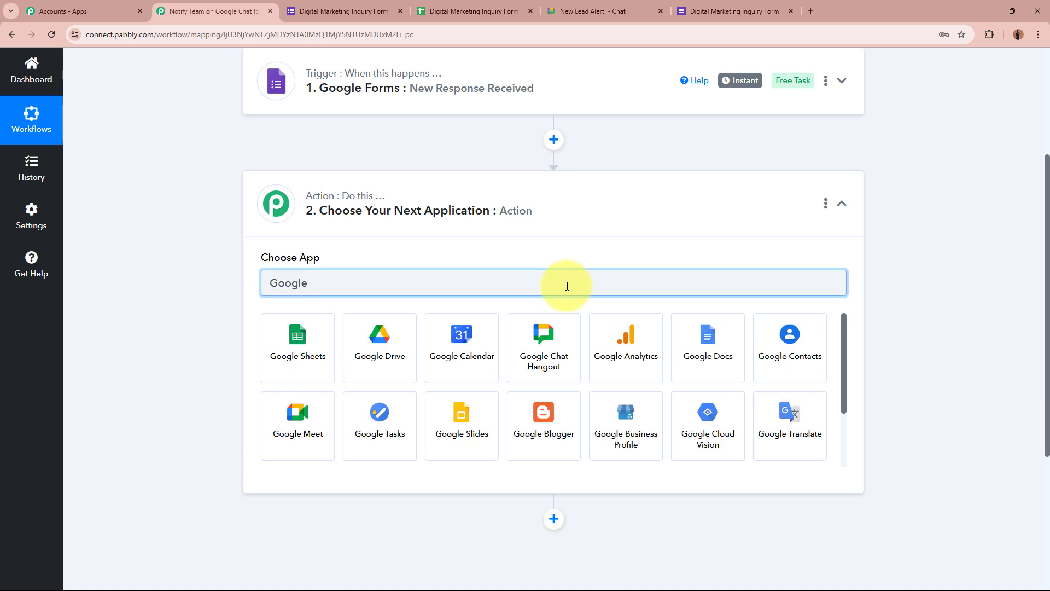
click(544, 346)
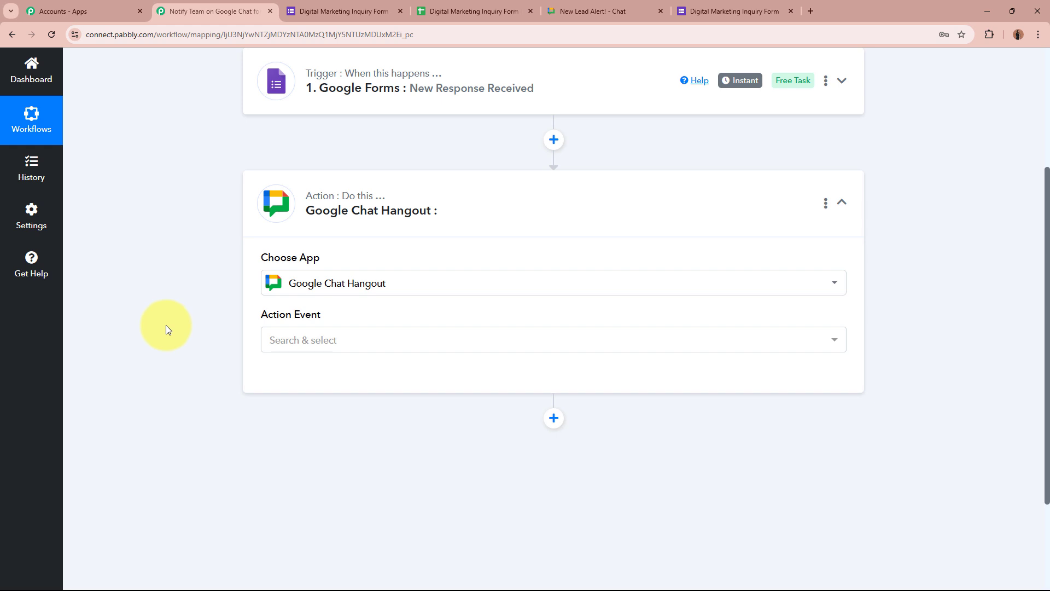
click(344, 339)
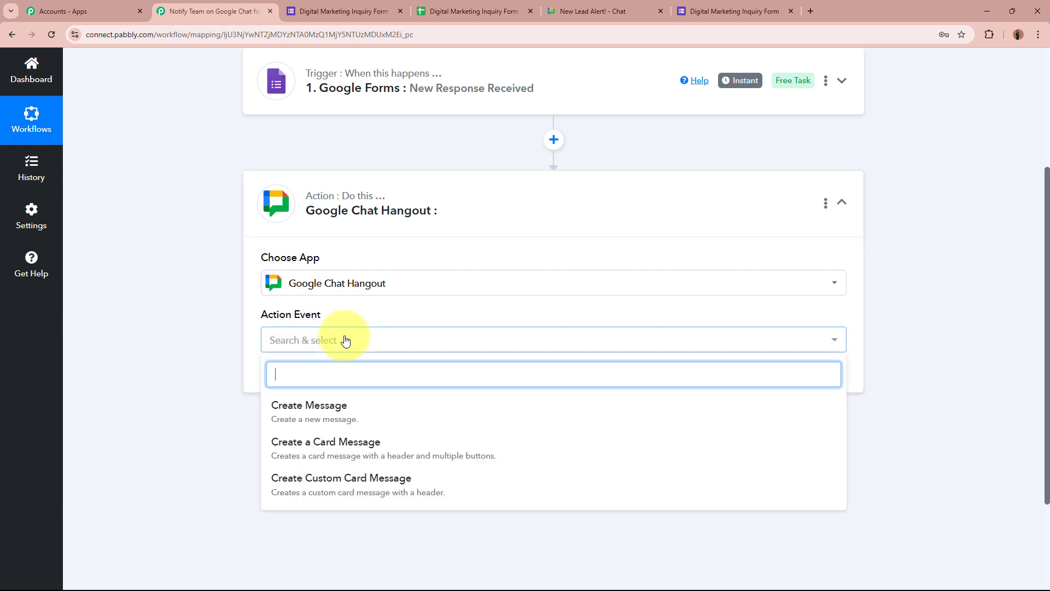
click(355, 413)
Connect the Google Chat Hangout action to reveal the Chat Webhook URL and Message fields
click(609, 13)
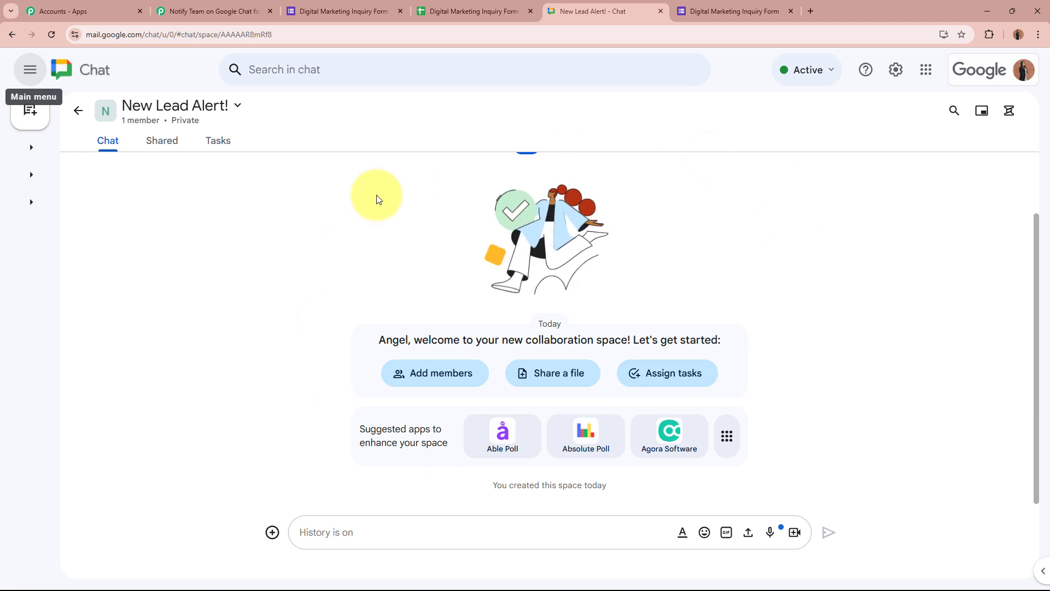
click(249, 6)
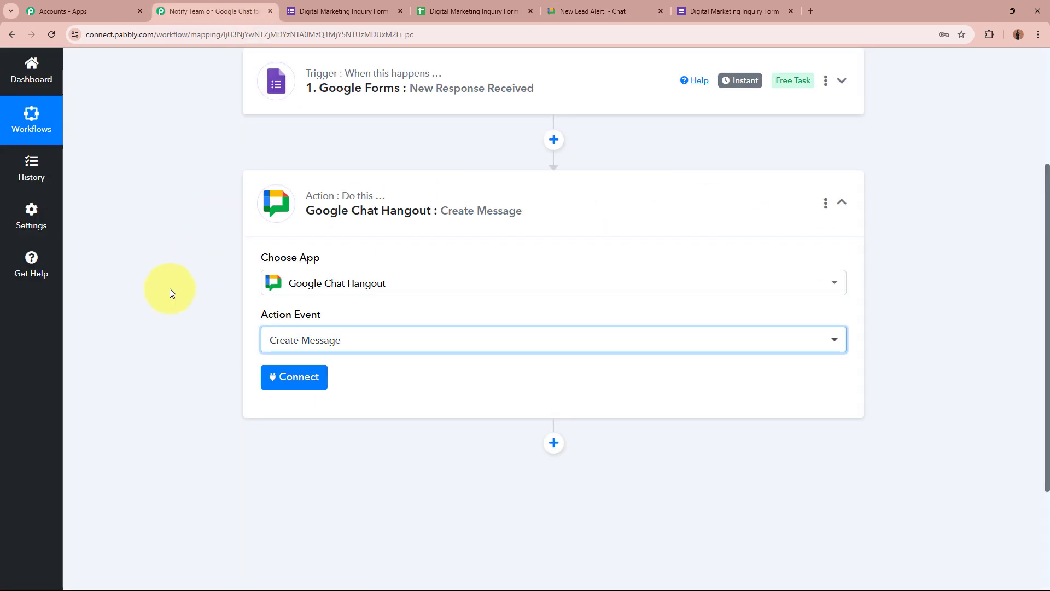
scroll(170, 288, down, 3)
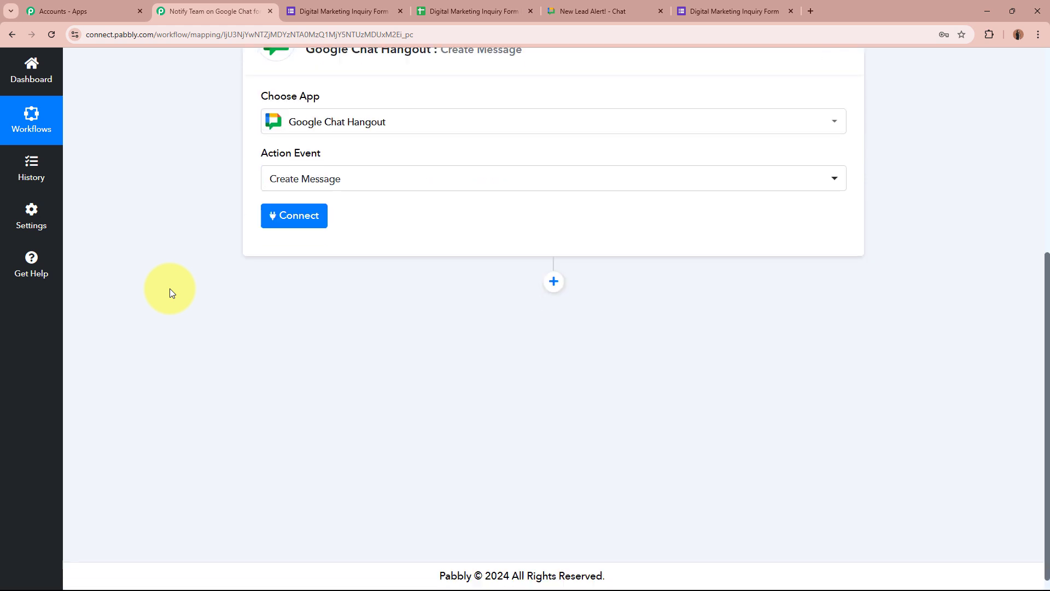
click(289, 221)
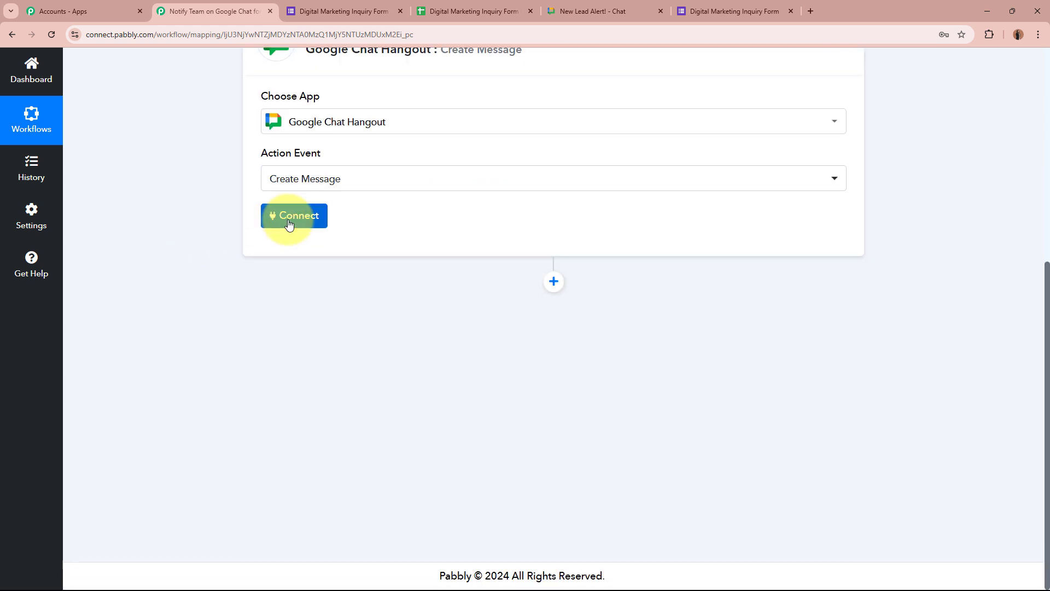
scroll(277, 218, down, 1)
drag(258, 209, 445, 209)
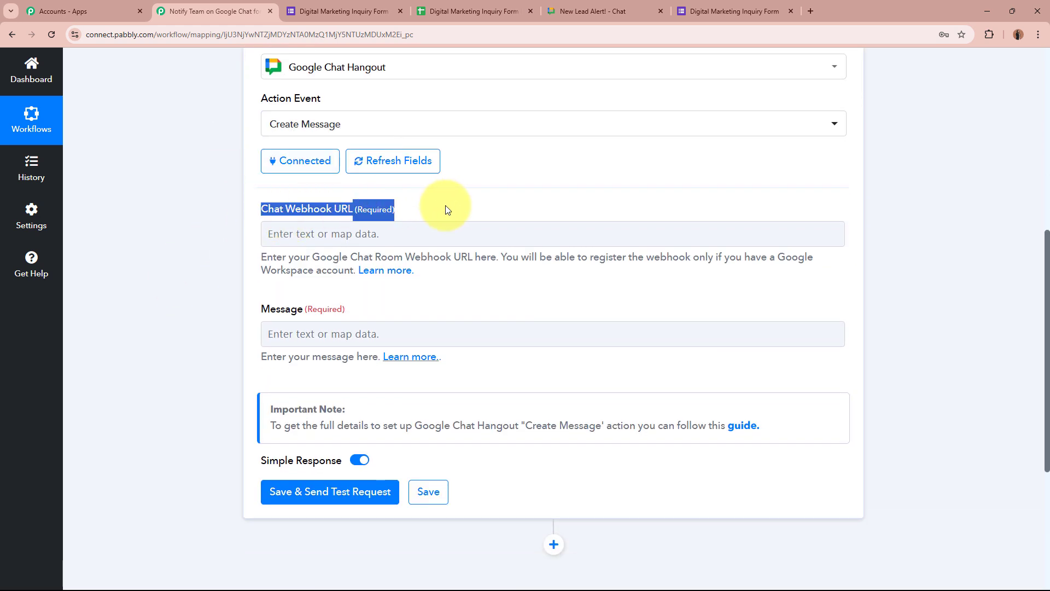
drag(259, 309, 355, 307)
click(198, 298)
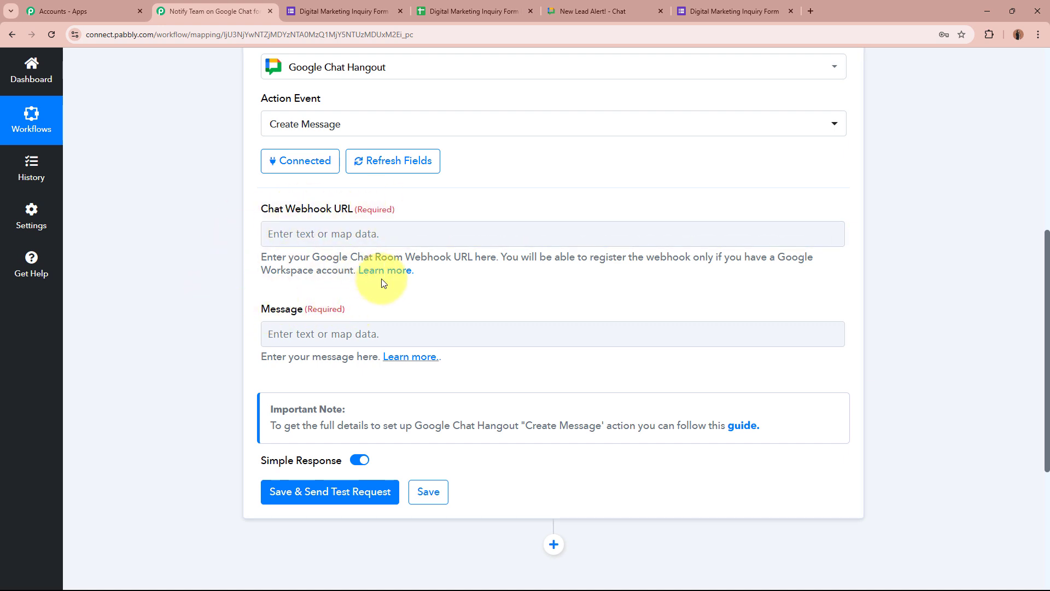
Read the forum's Register the incoming webhook steps from the Chat Webhook URL Learn more link
click(393, 271)
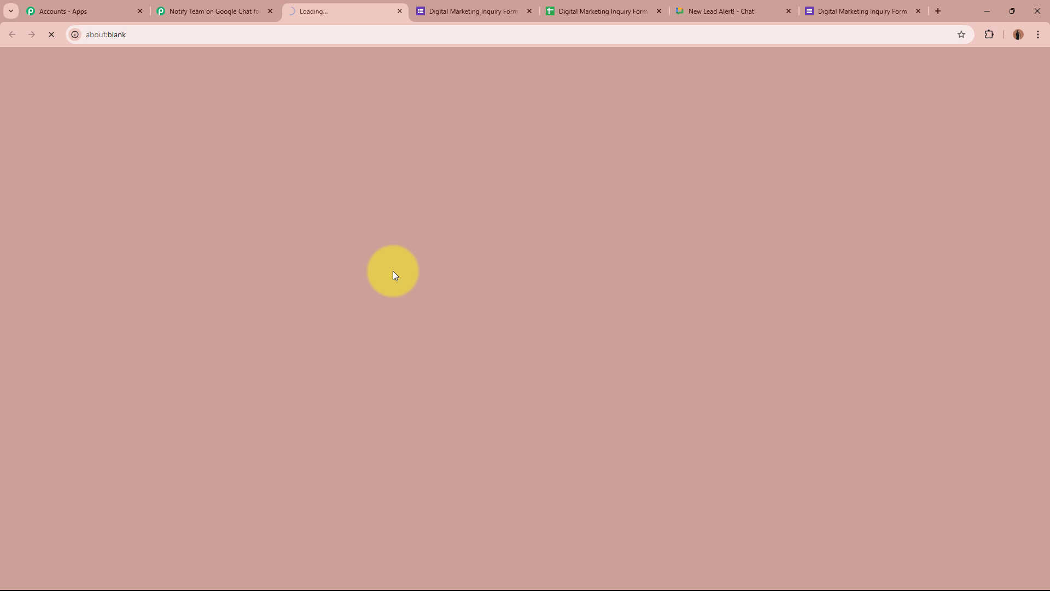
scroll(393, 271, down, 5)
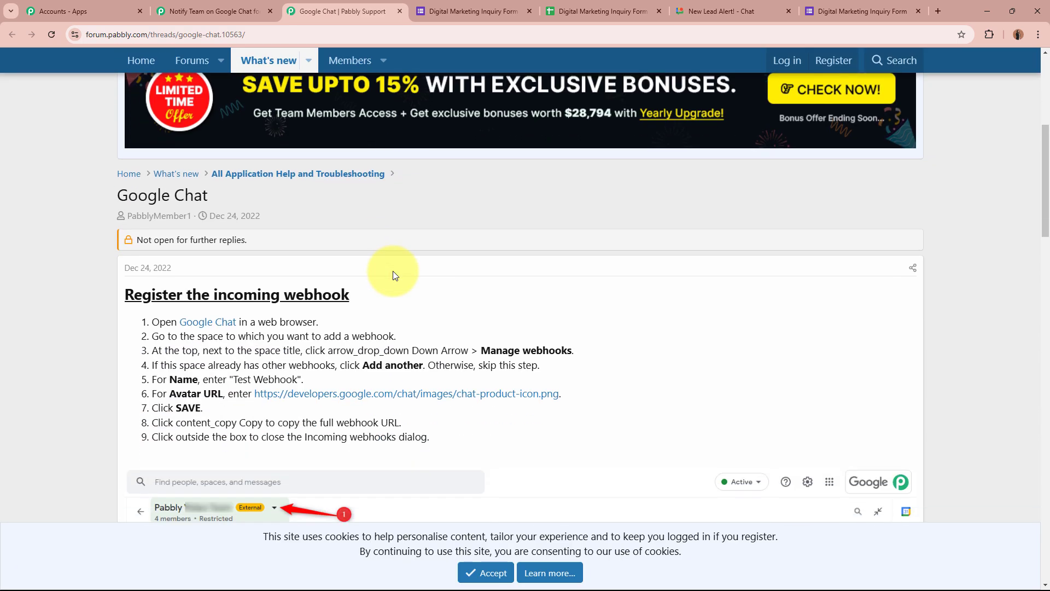
scroll(392, 270, down, 1)
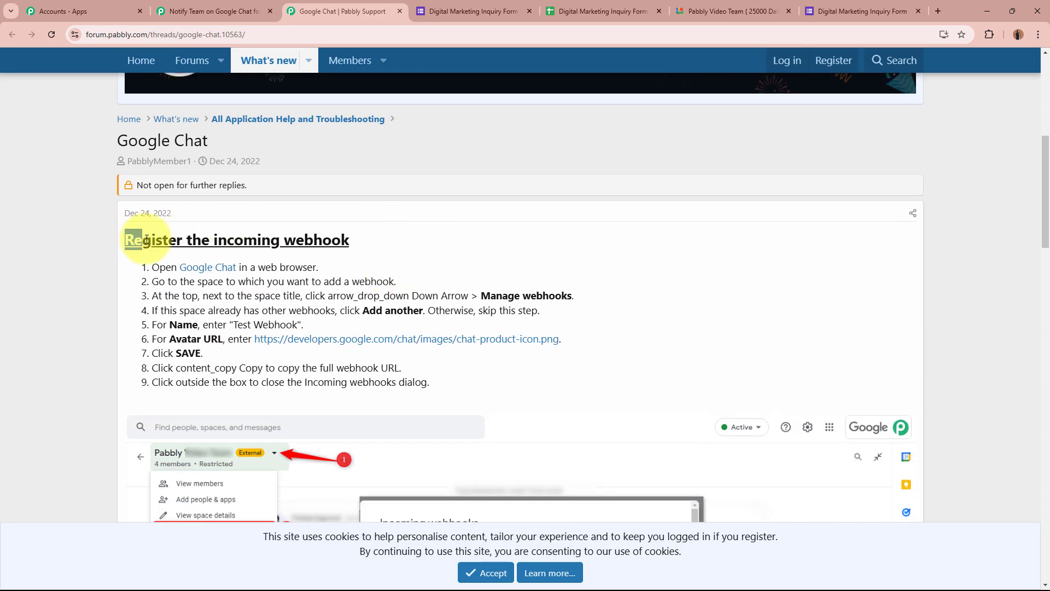
drag(149, 266, 442, 386)
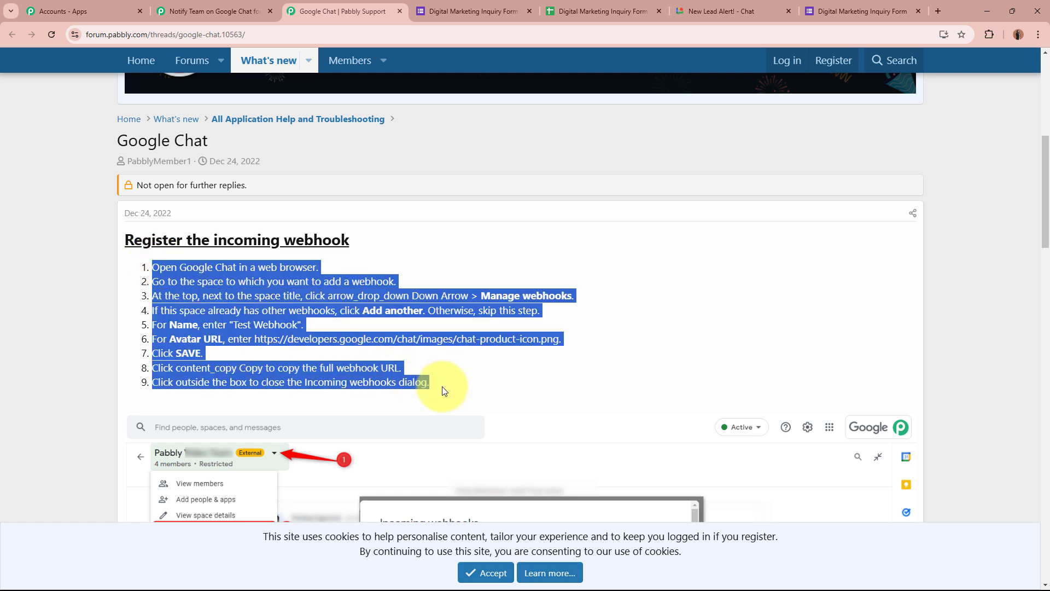
click(442, 386)
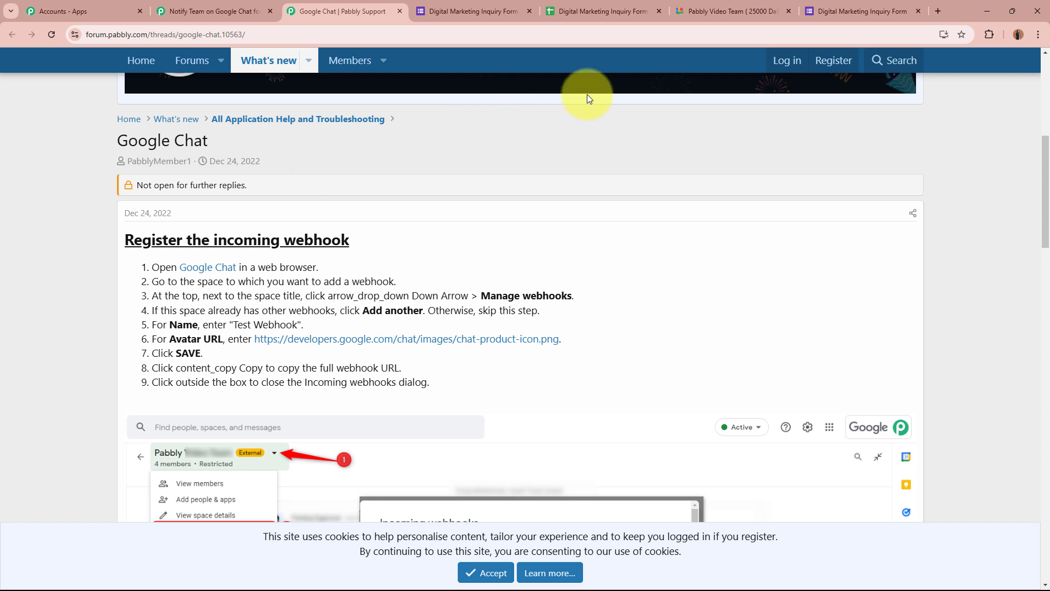
click(726, 13)
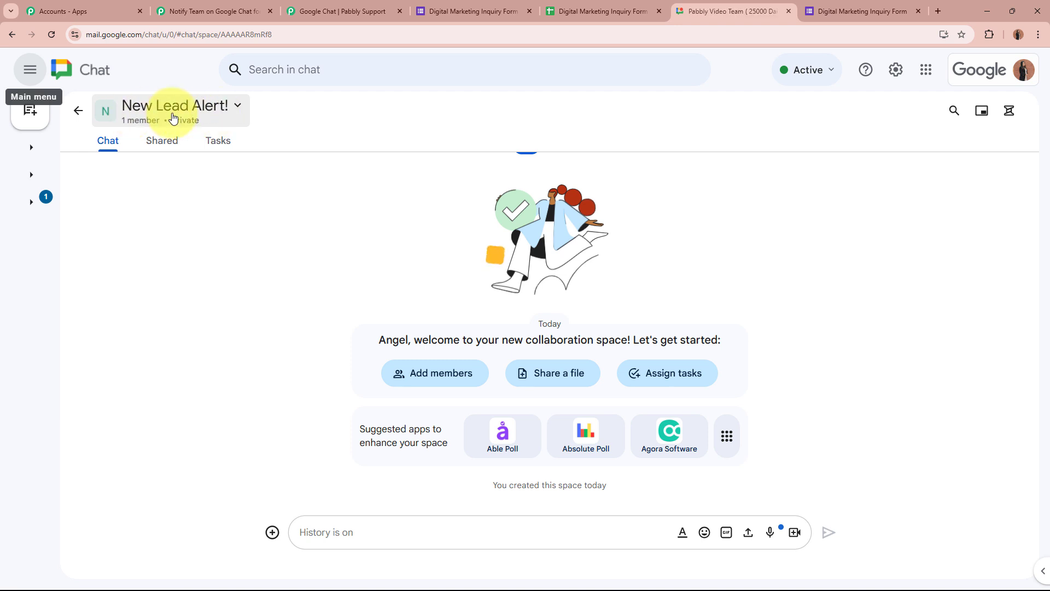
Go to the New Lead Alert! space's Apps & integrations > Webhooks and choose Add webhooks
click(238, 108)
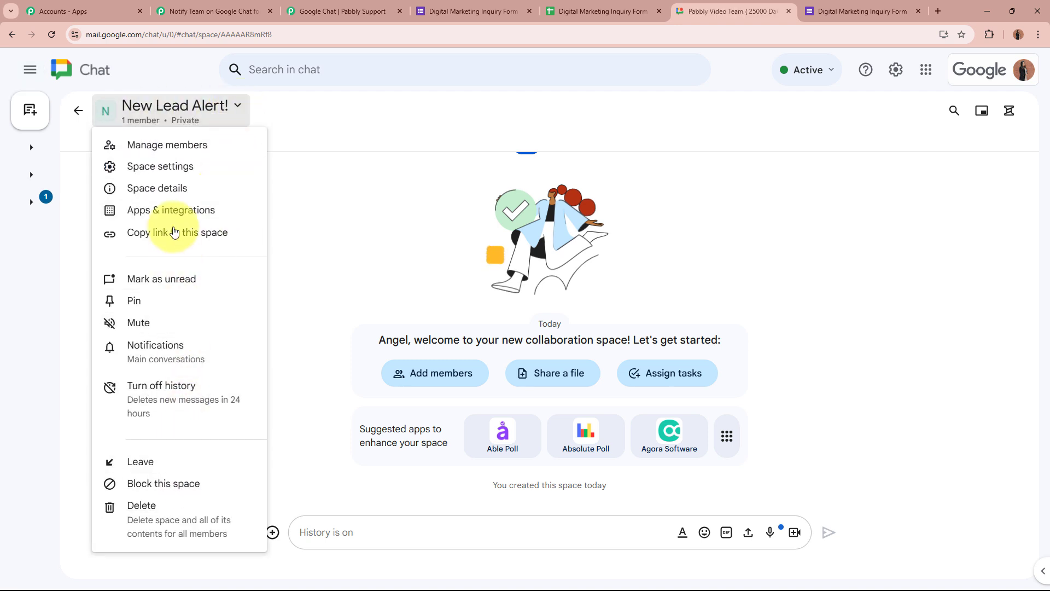
click(174, 209)
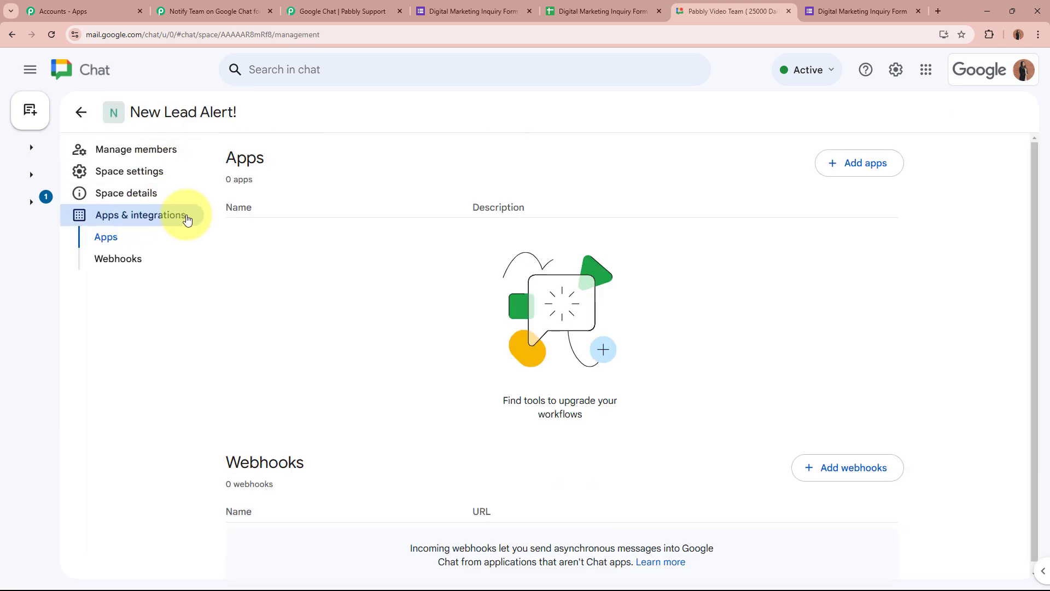
click(153, 260)
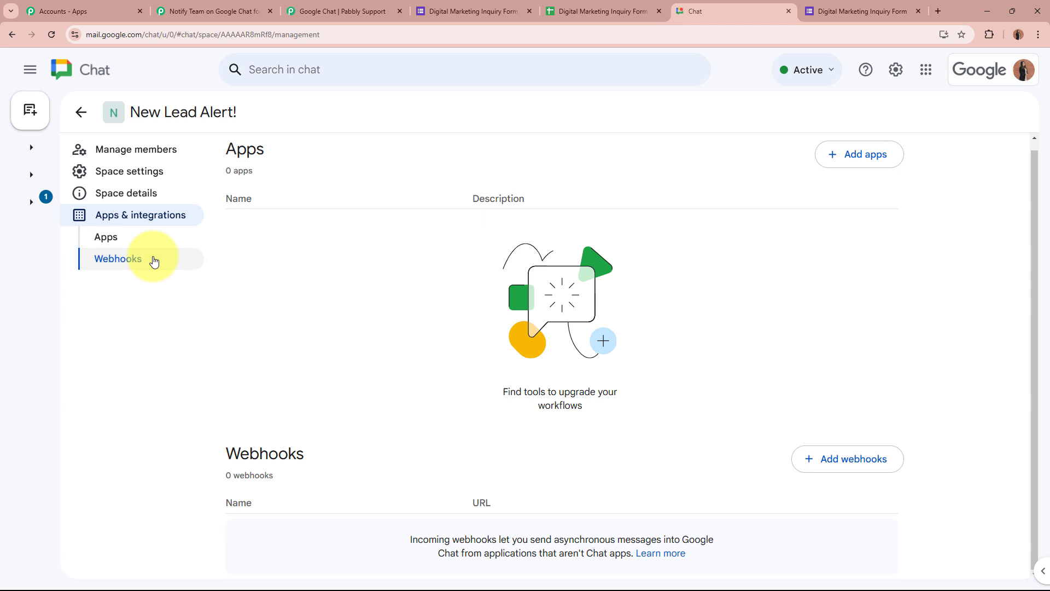
drag(204, 454, 382, 459)
click(381, 458)
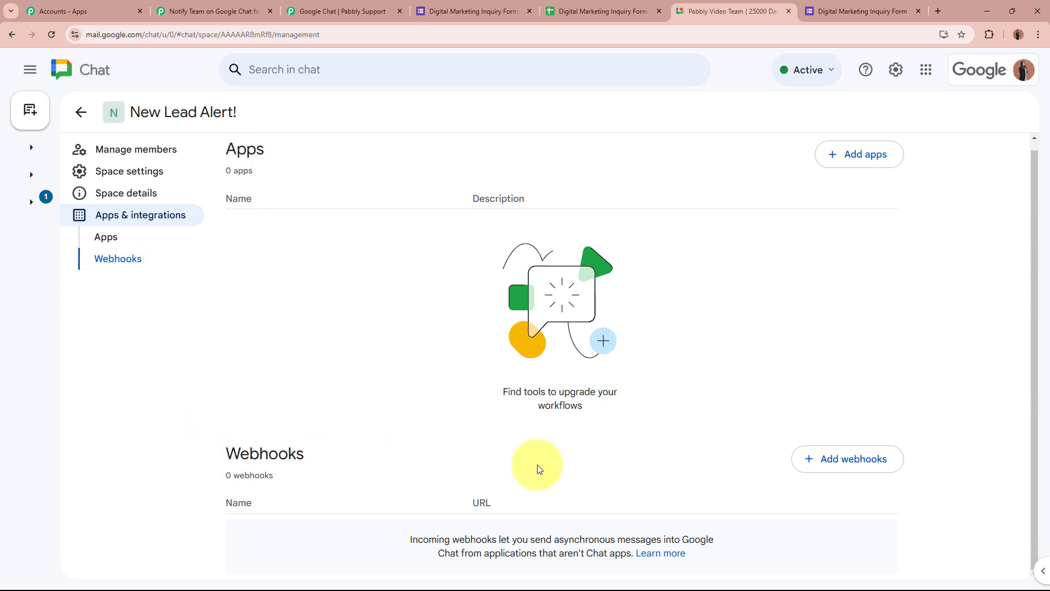
click(829, 470)
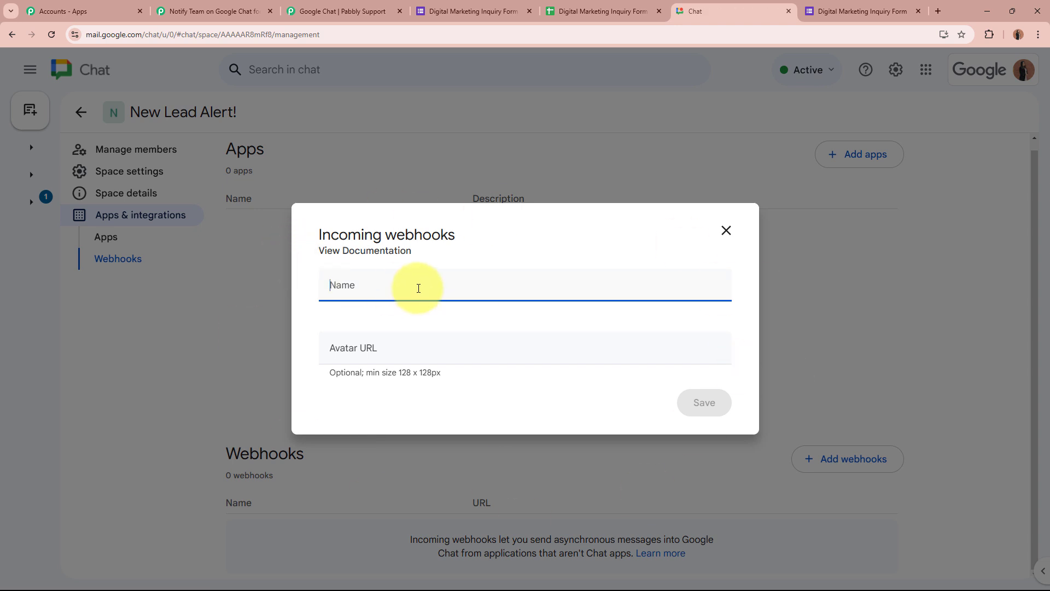
Name the webhook 'New Lead Received' and paste the forum guide's avatar image link as Avatar URL
text(New Lead Received)
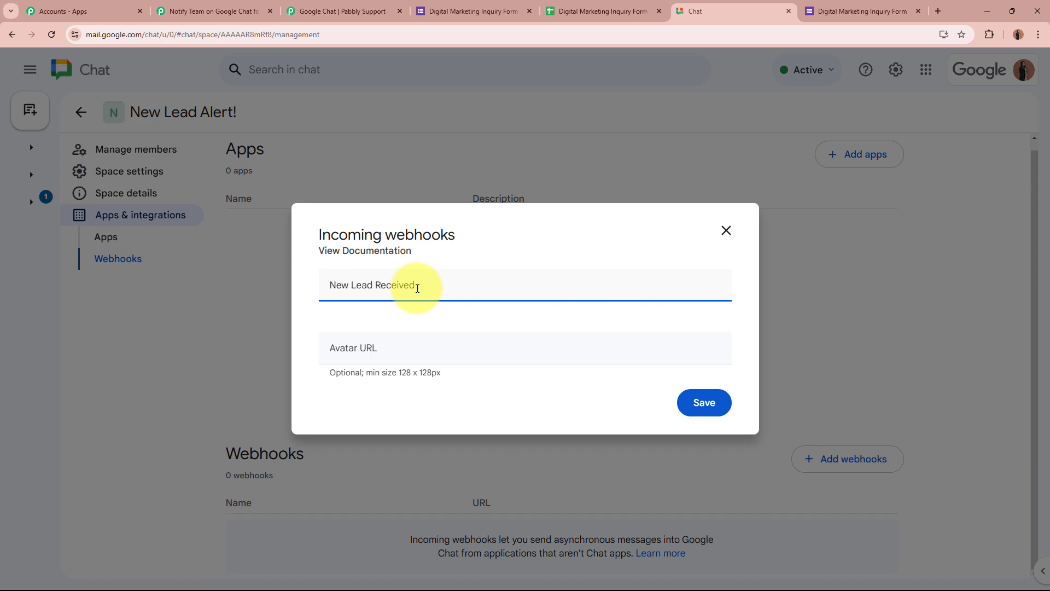
click(377, 351)
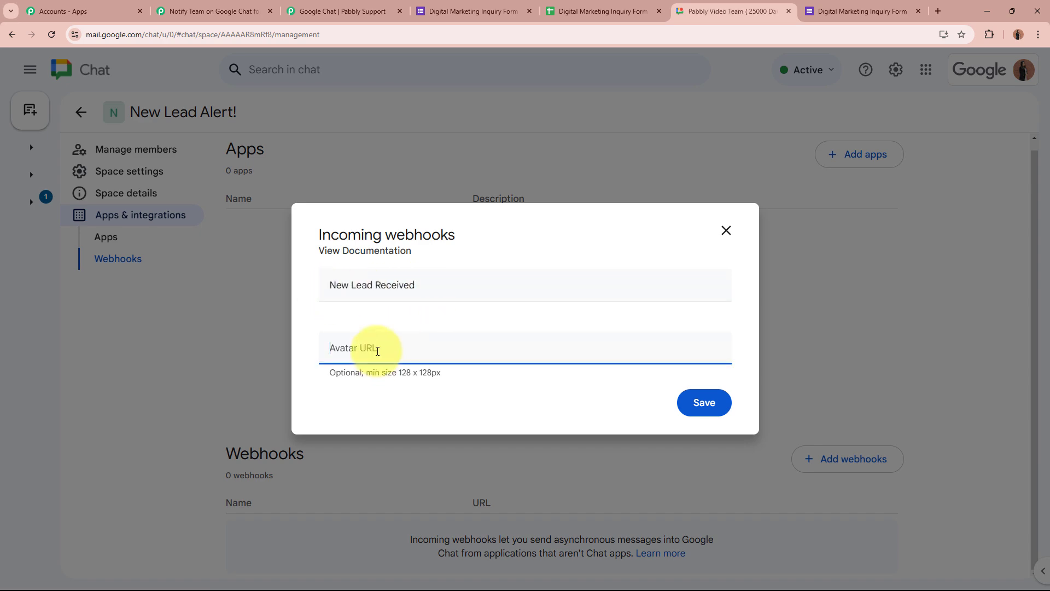
click(305, 11)
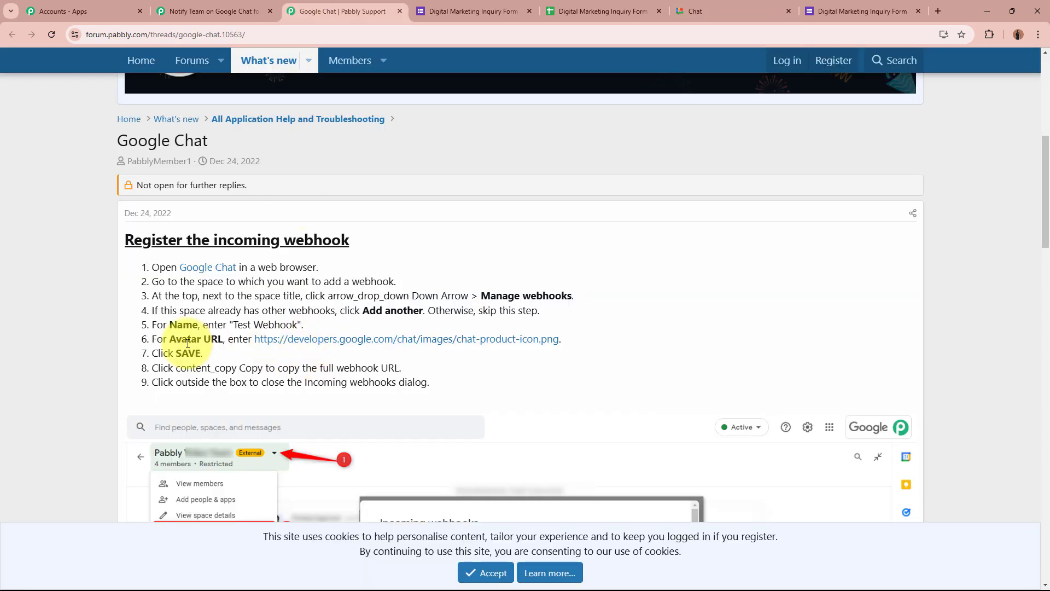
right_click(381, 342)
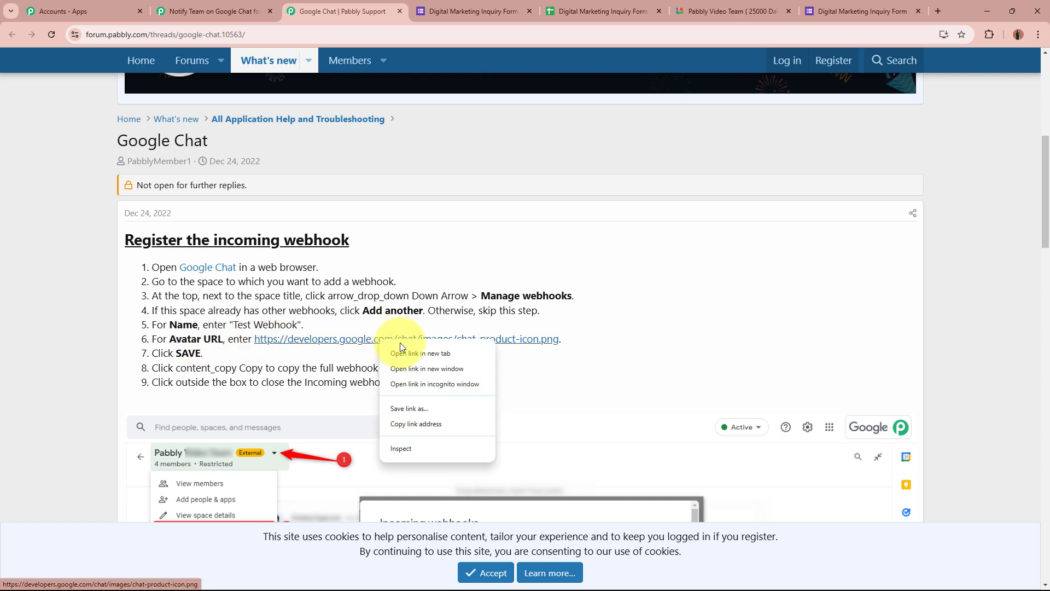
click(458, 419)
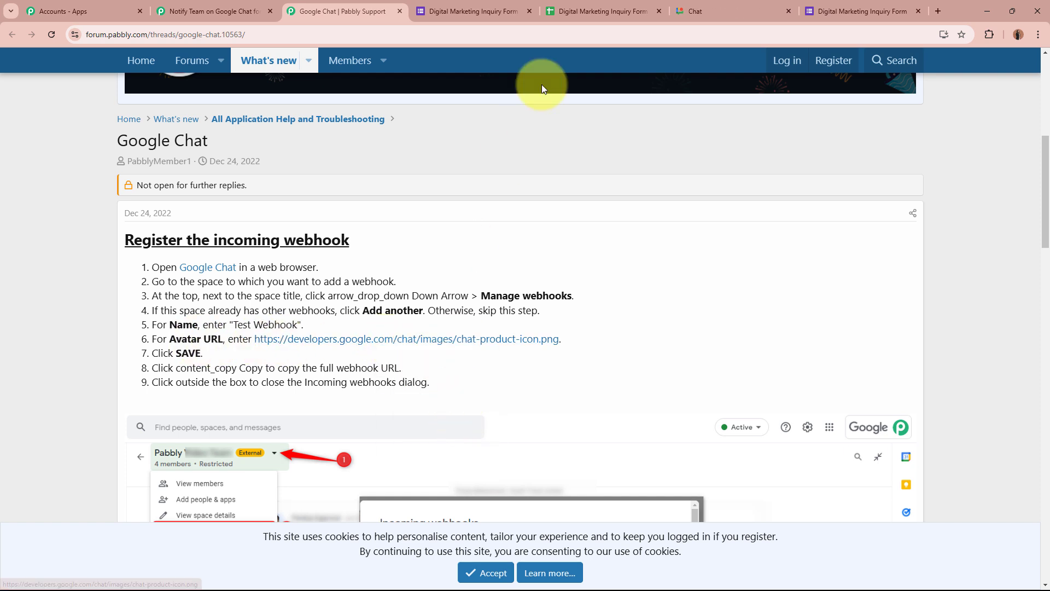
click(714, 11)
right_click(382, 361)
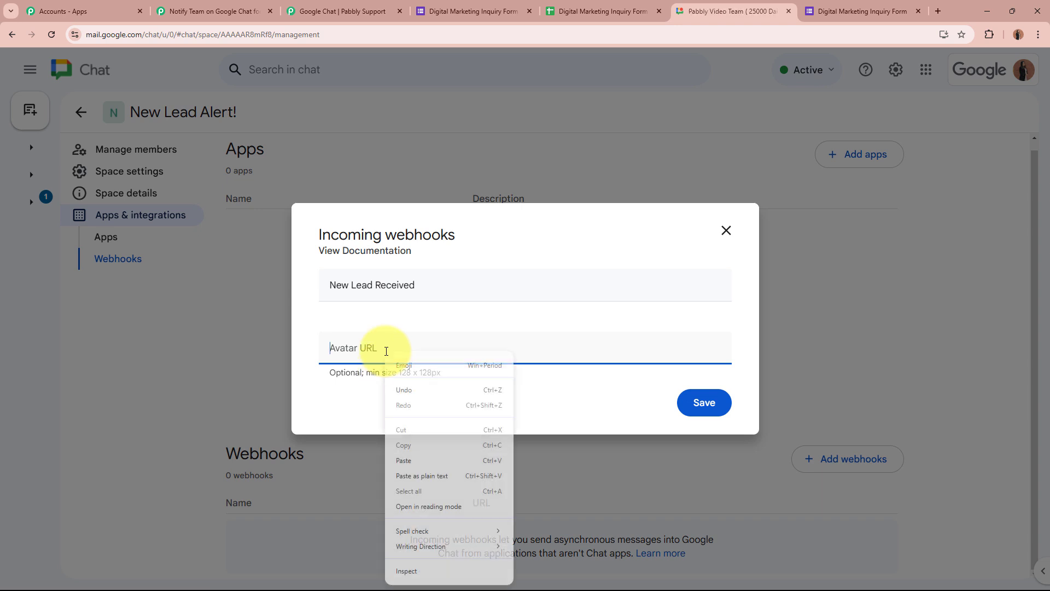
click(470, 449)
Save the New Lead Received webhook and copy its URL from the three-dot menu
click(720, 407)
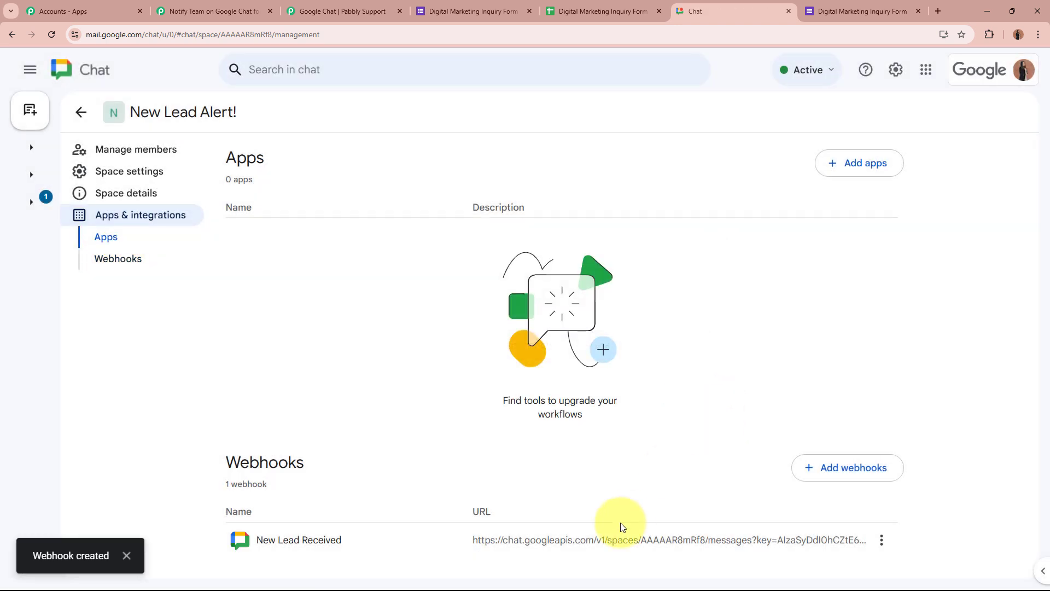
click(127, 554)
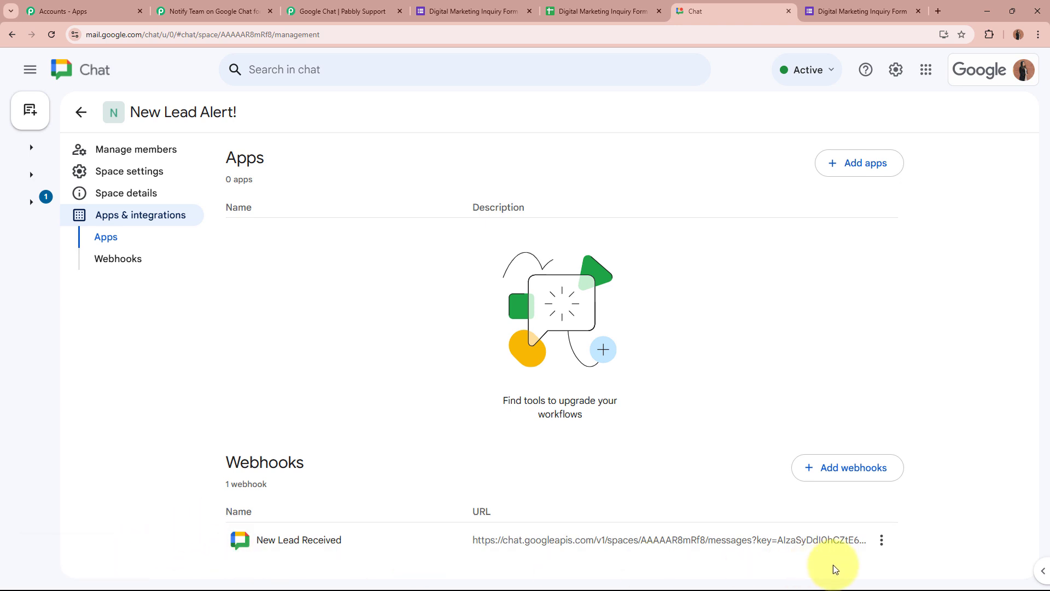
click(881, 544)
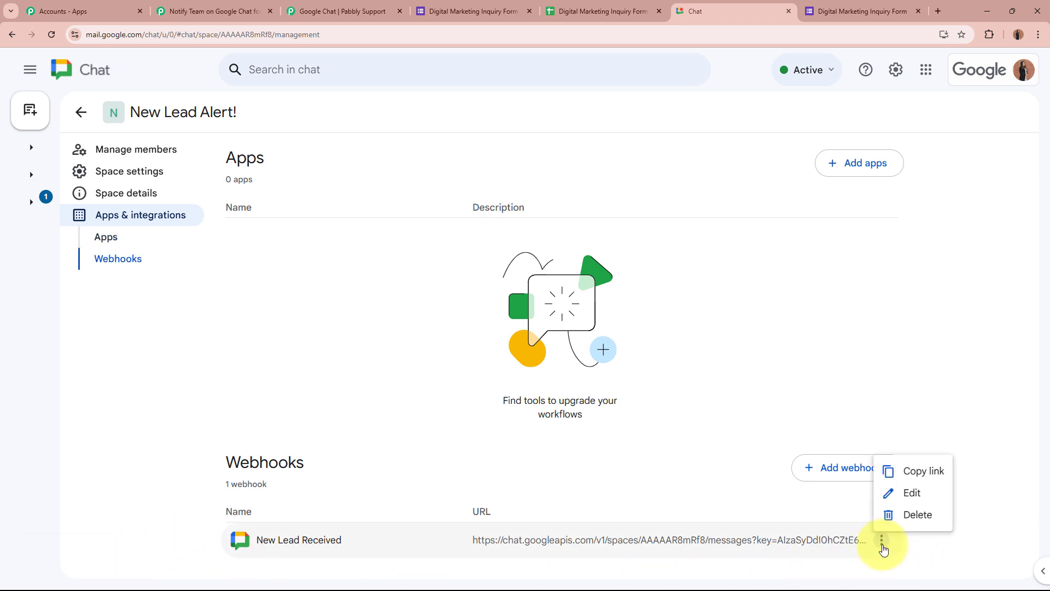
click(914, 474)
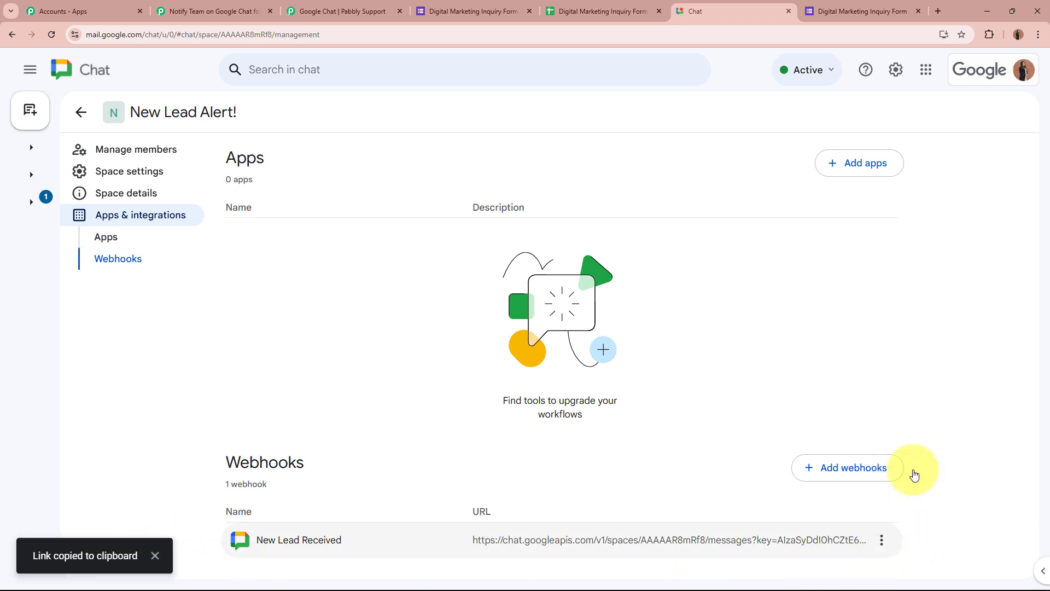
click(244, 10)
click(435, 241)
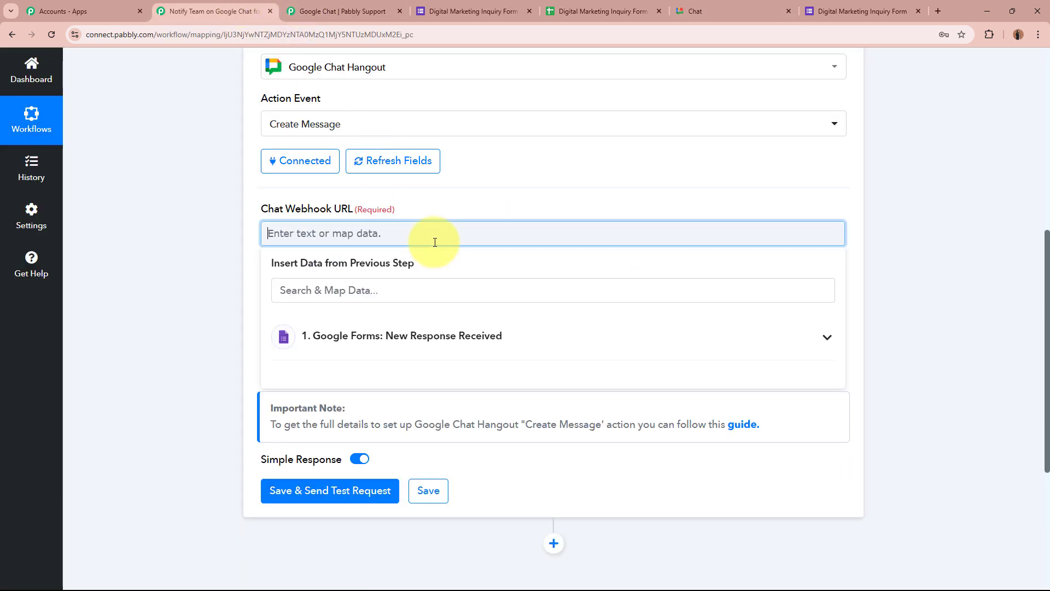
Paste the New Lead Received webhook link into Chat Webhook URL and close the forum guide tab
key(ctrl+v)
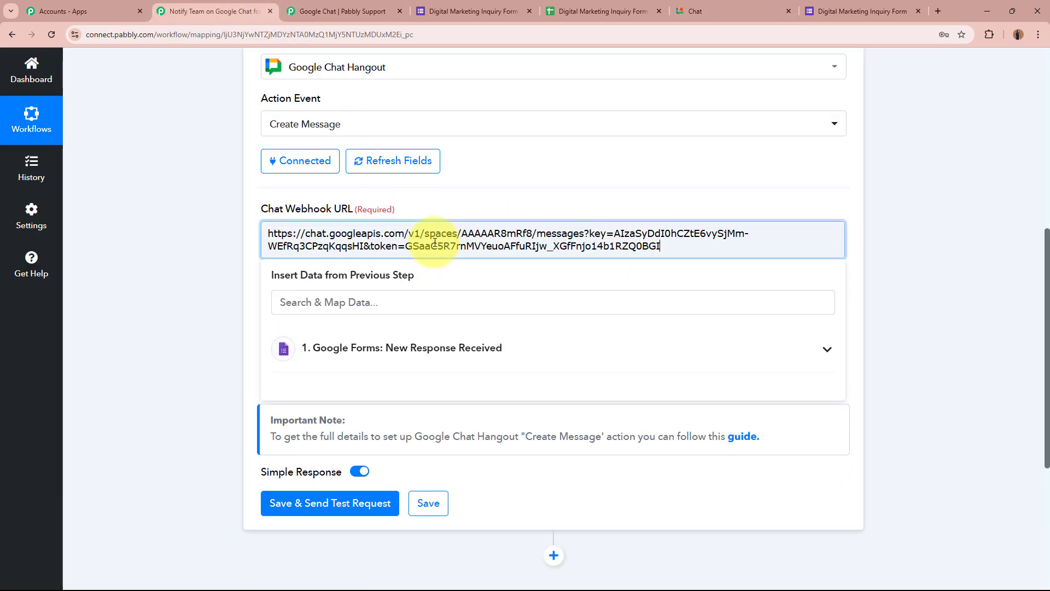
click(398, 11)
click(193, 205)
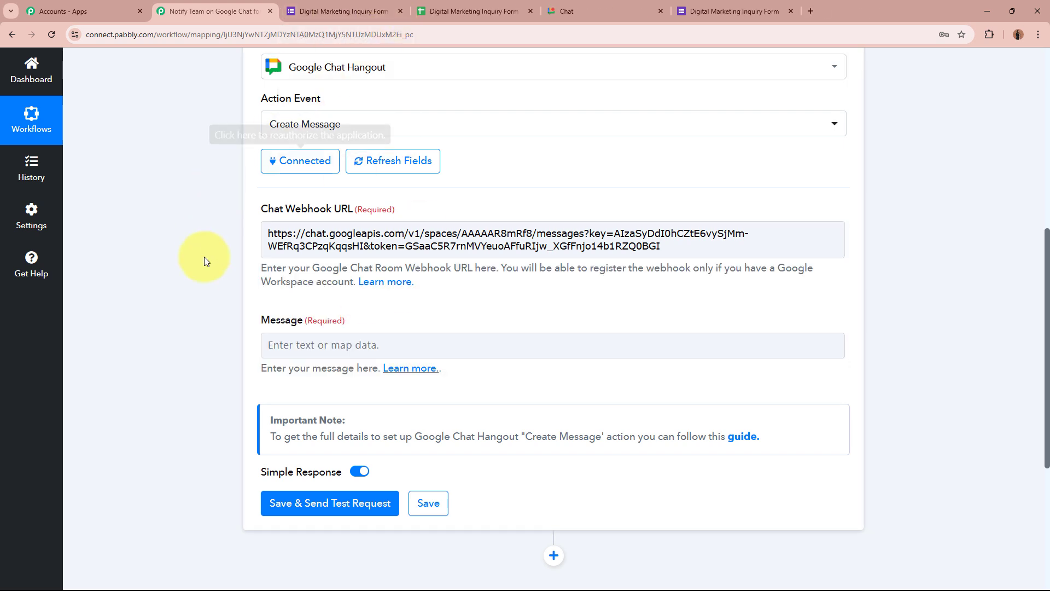
click(213, 191)
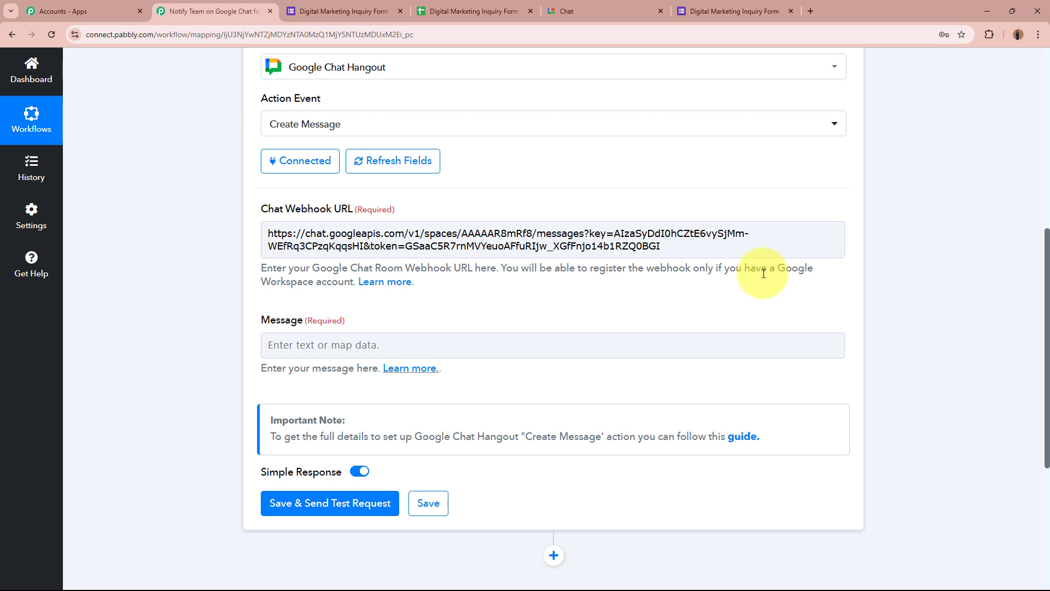
scroll(763, 273, down, 1)
click(467, 297)
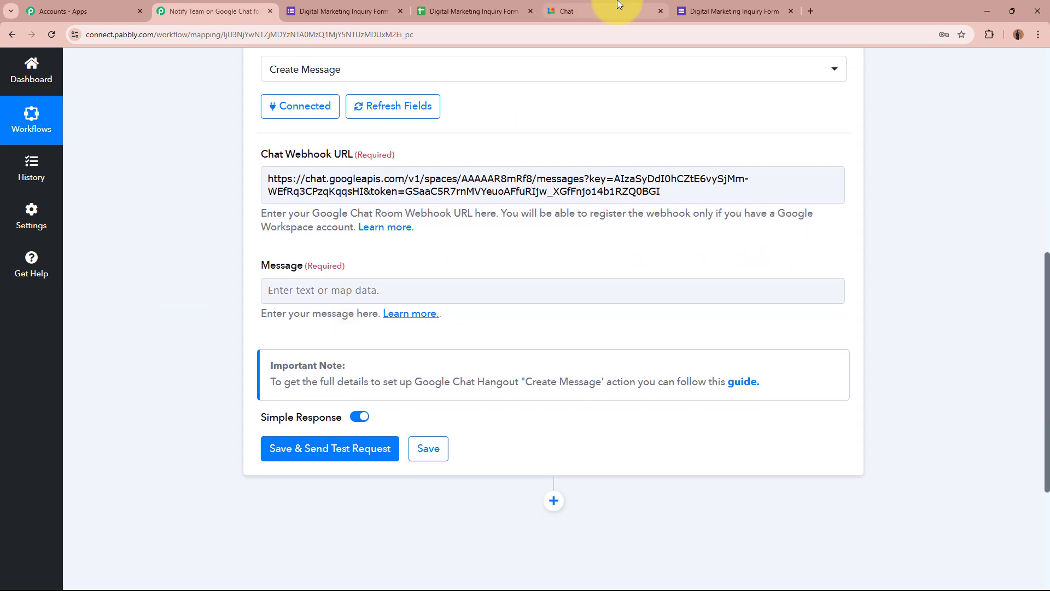
click(598, 10)
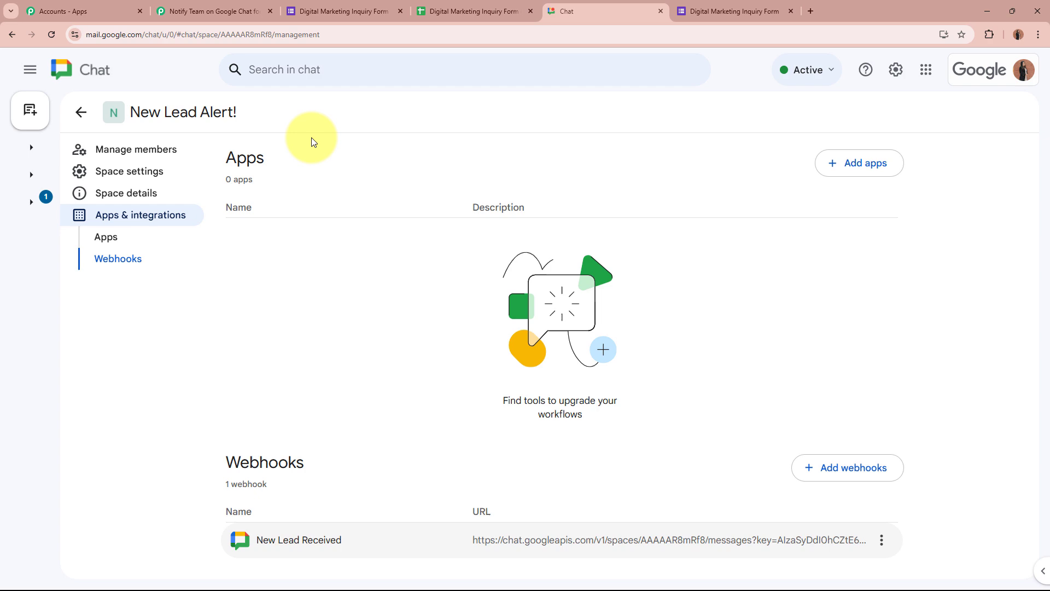
click(80, 112)
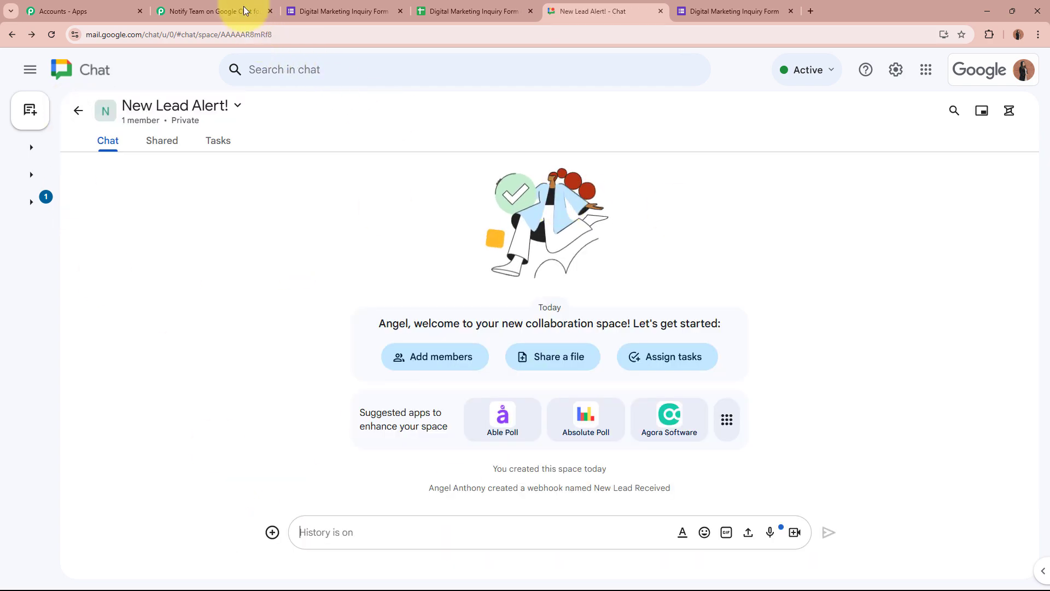
click(214, 11)
click(298, 291)
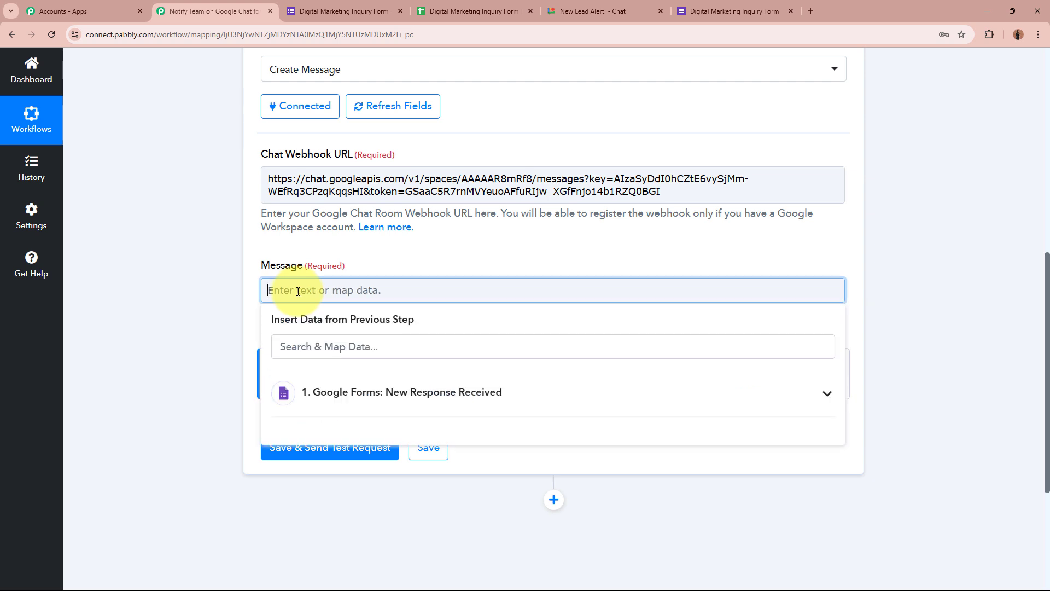
Paste the New Lead Alert template, with name, email, phone, company and service placeholders, into Message
key(ctrl+v)
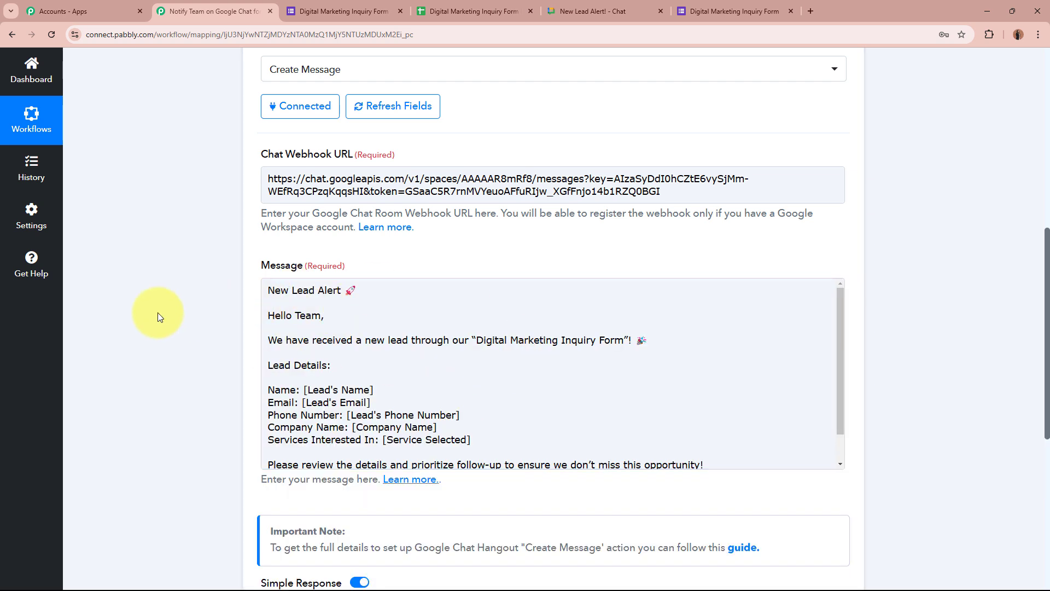
click(607, 10)
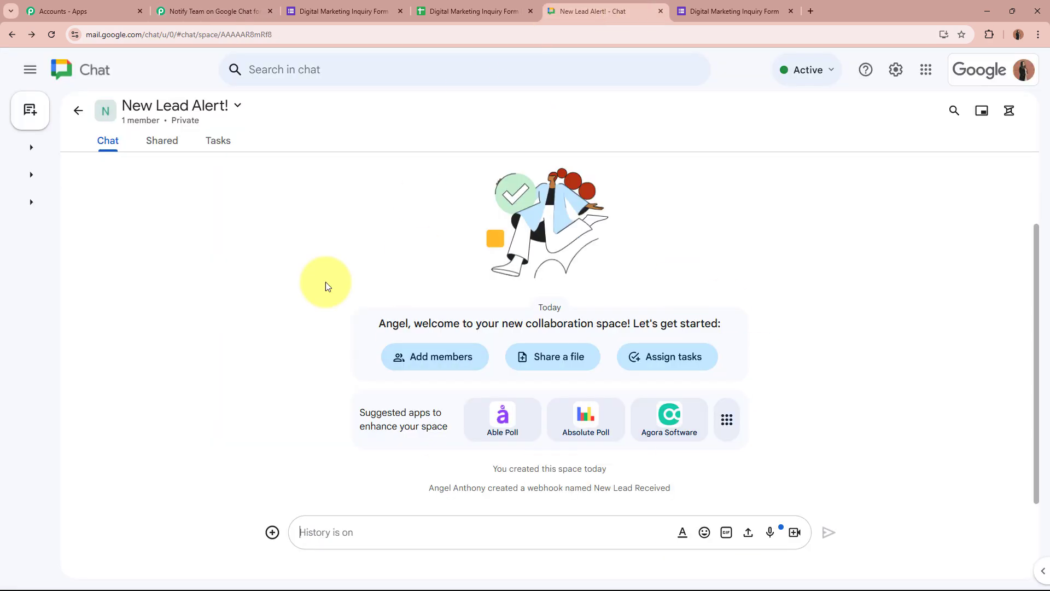
click(210, 11)
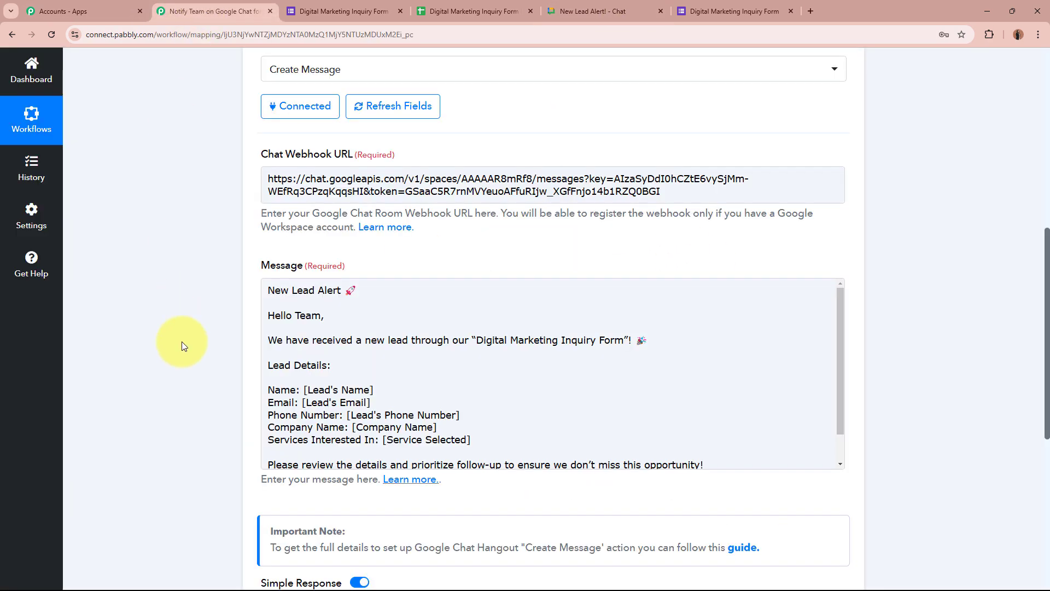
scroll(181, 341, down, 2)
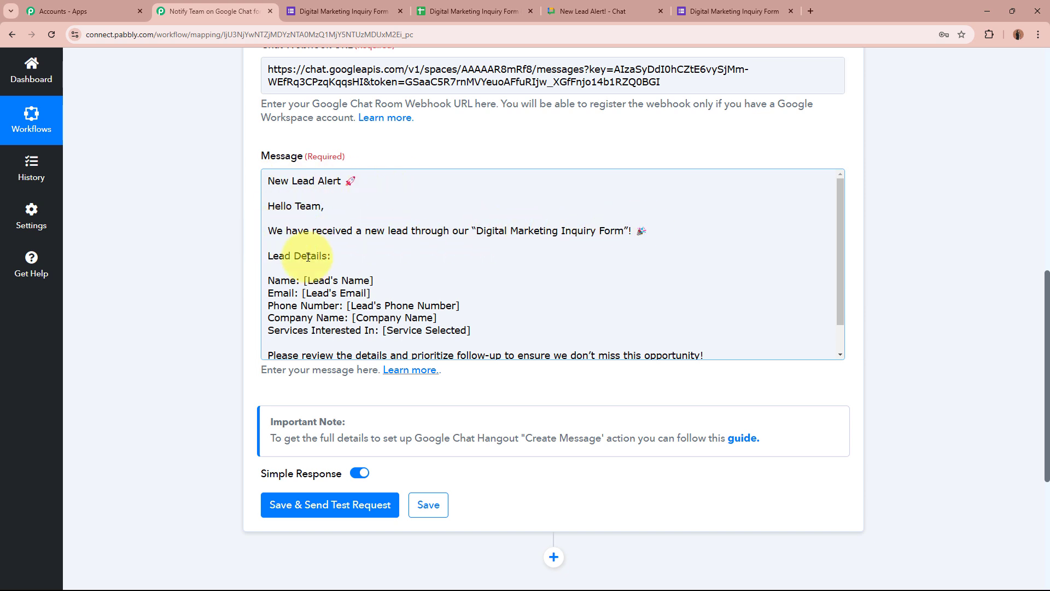
scroll(328, 248, down, 1)
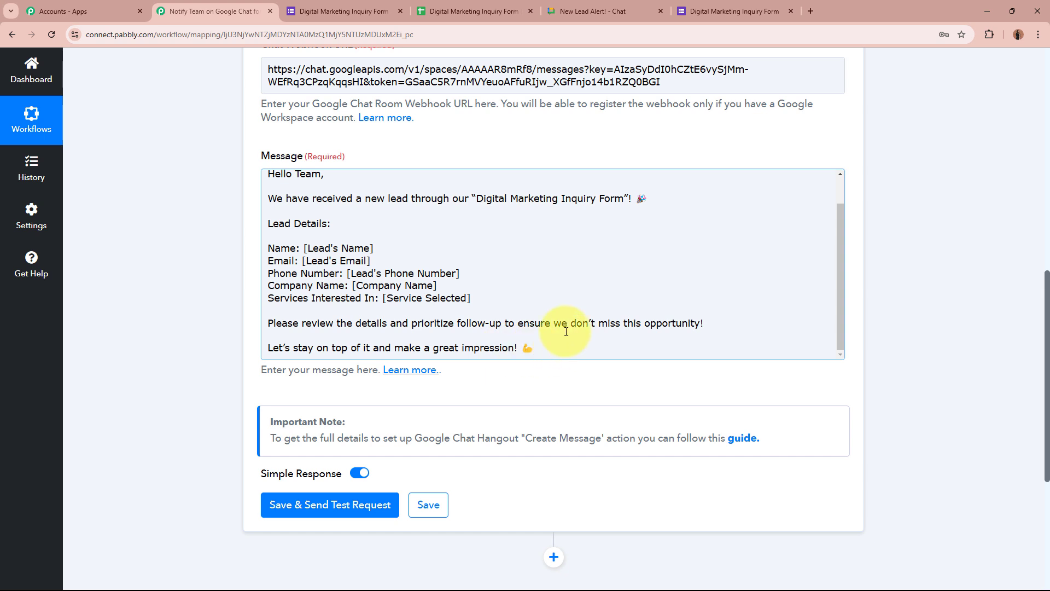
scroll(322, 235, up, 2)
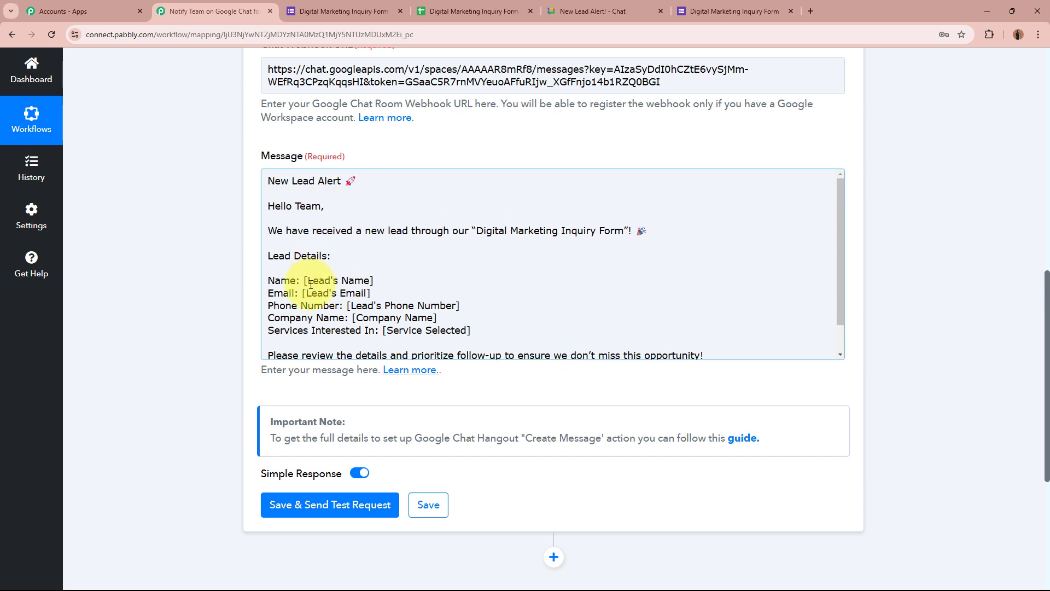
Try selecting the name, email and service placeholders, undoing an accidental text move
drag(304, 280, 383, 280)
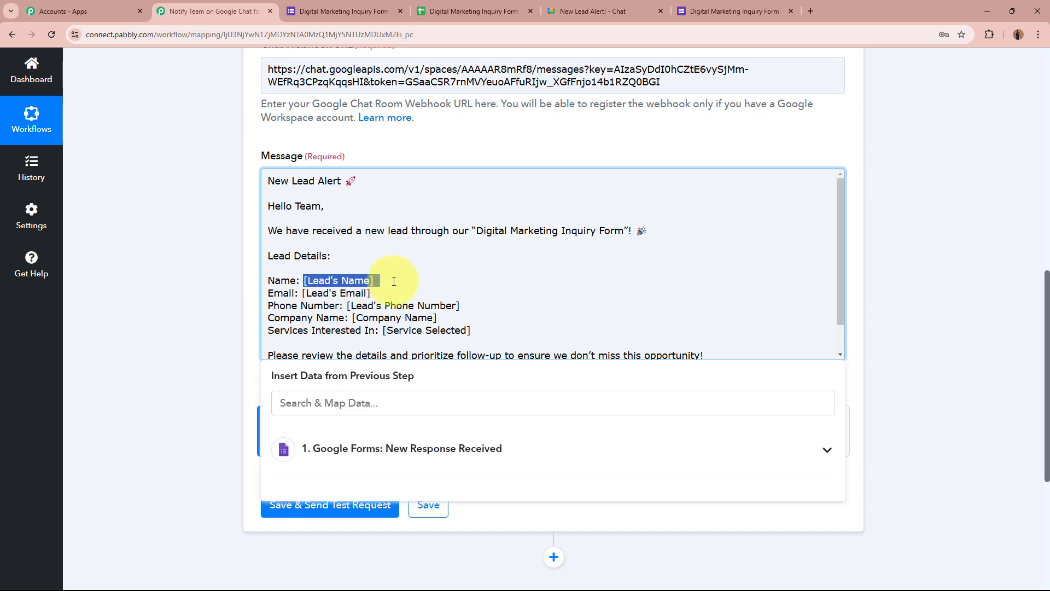
drag(299, 293, 463, 309)
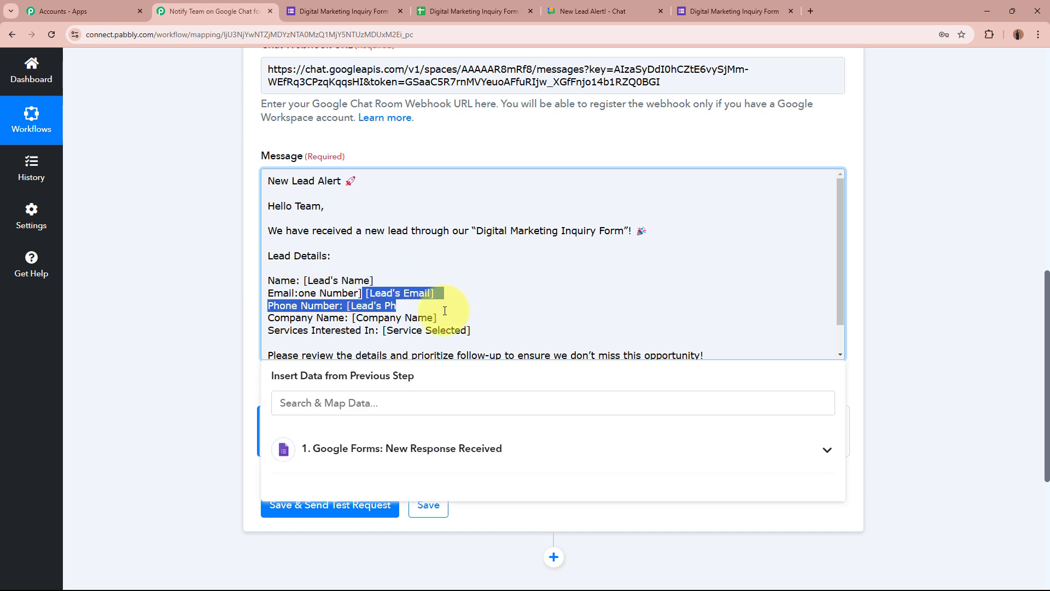
key(ctrl+z)
drag(386, 328, 504, 327)
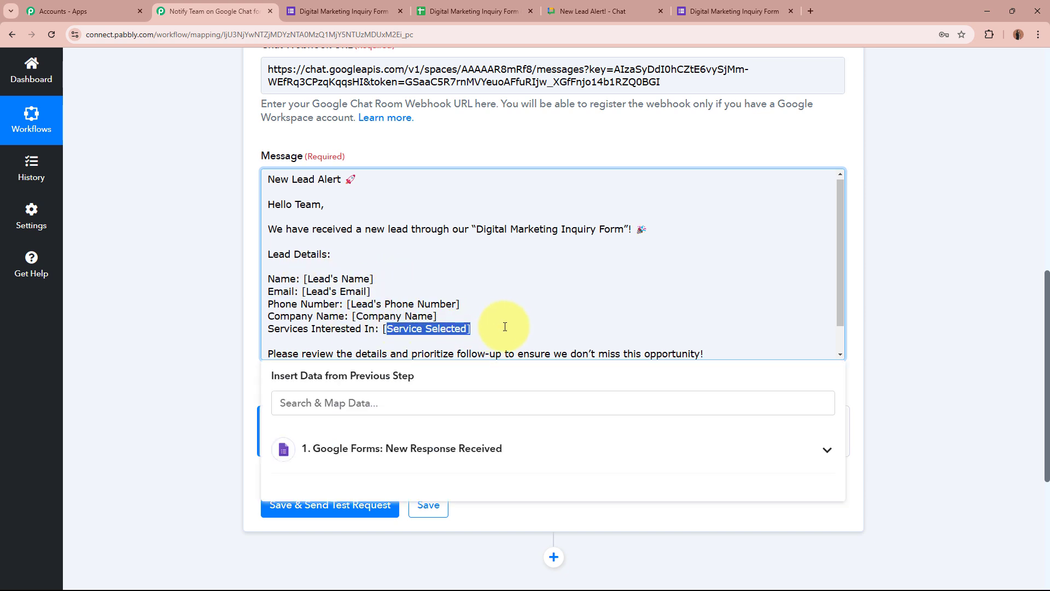
click(504, 326)
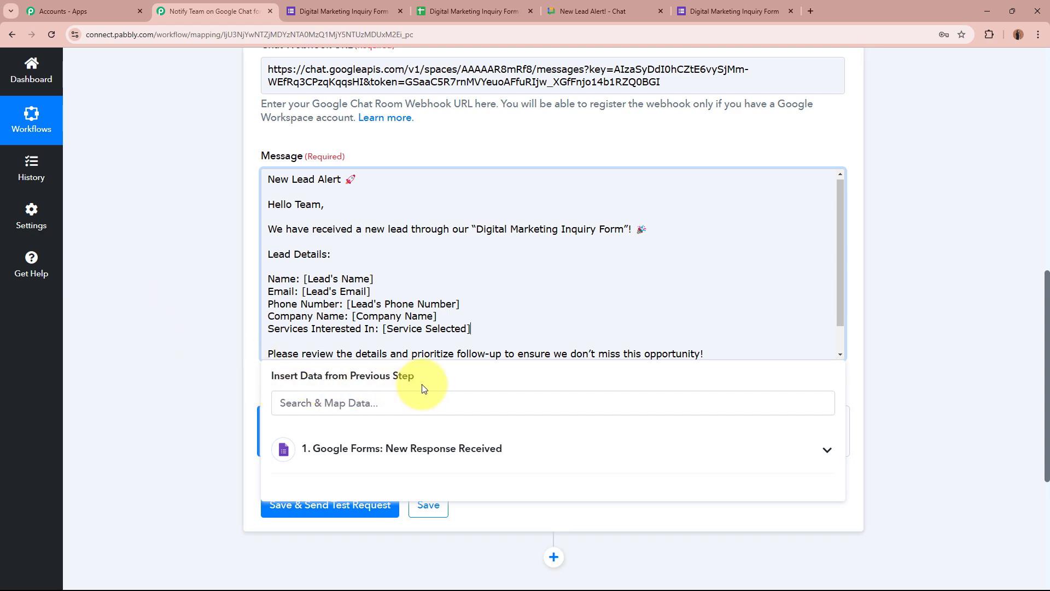
scroll(514, 383, up, 10)
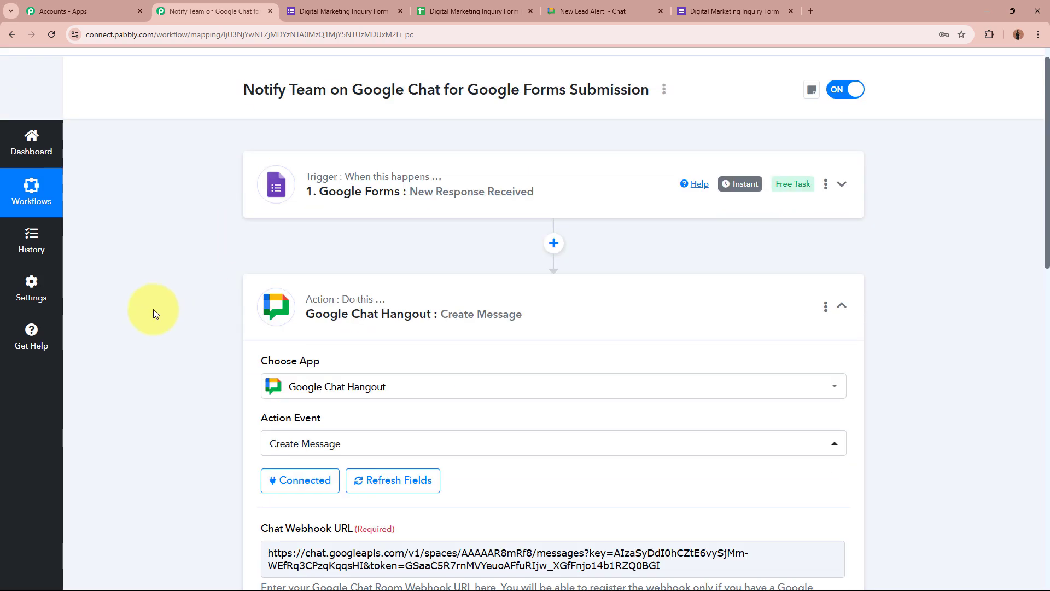
scroll(153, 310, down, 10)
scroll(152, 305, down, 2)
scroll(152, 305, up, 2)
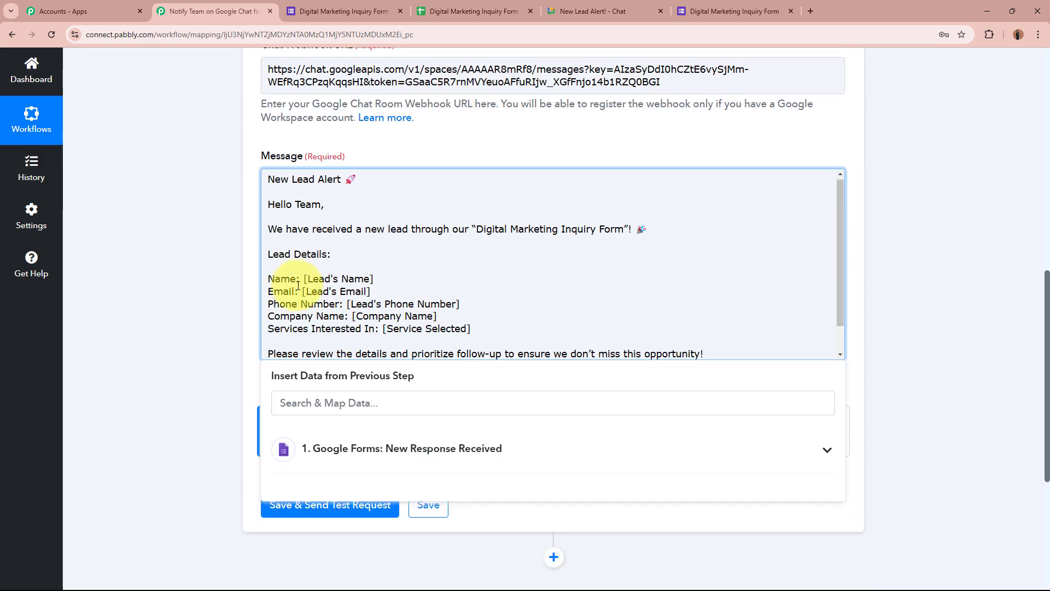
Replace [Lead's Name] with the form's First Name and Last Name response fields
drag(304, 280, 396, 282)
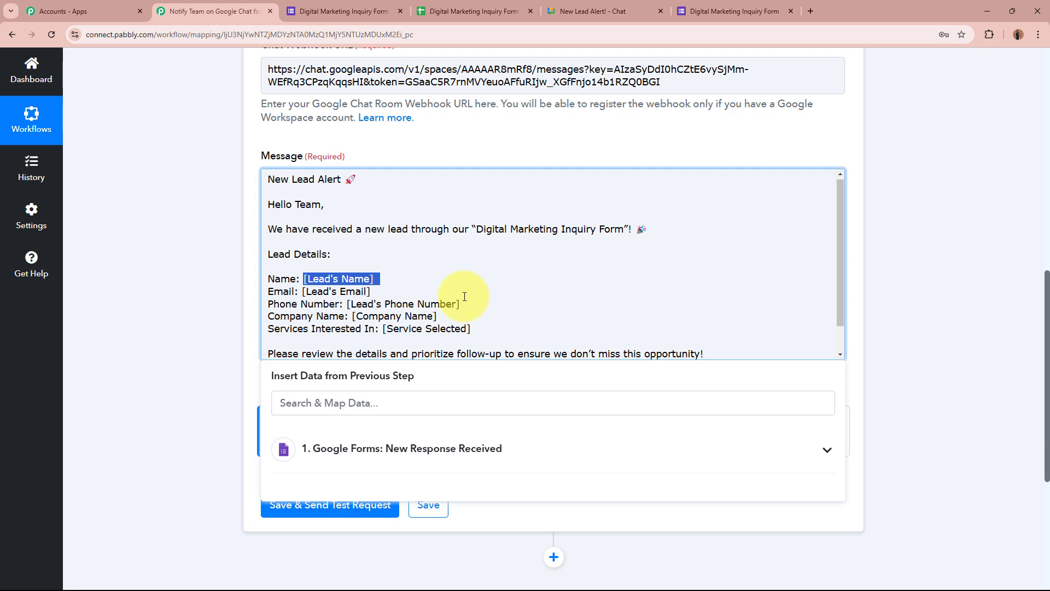
drag(304, 280, 425, 270)
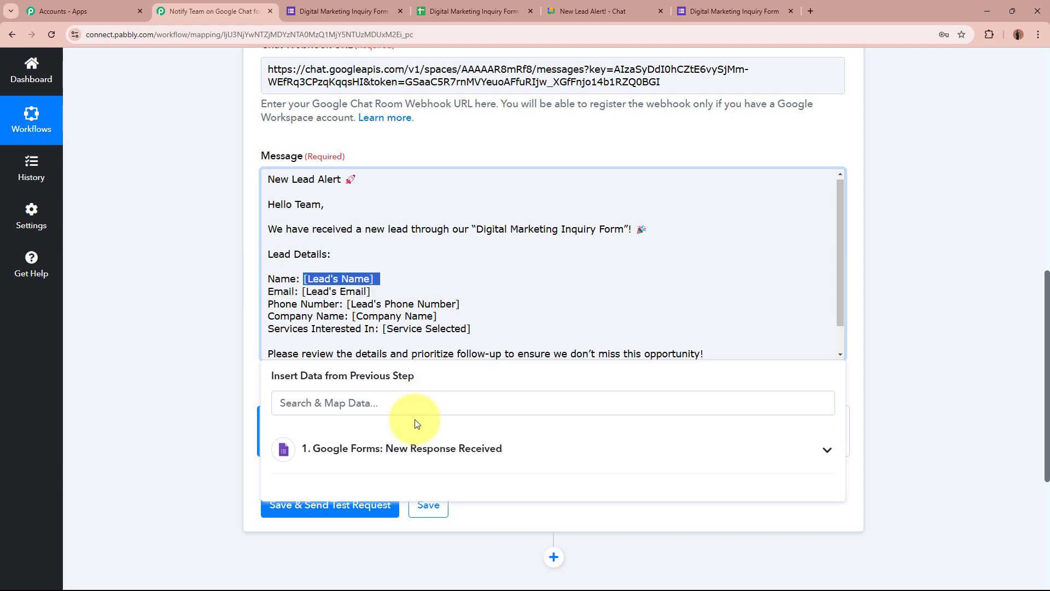
scroll(191, 322, down, 3)
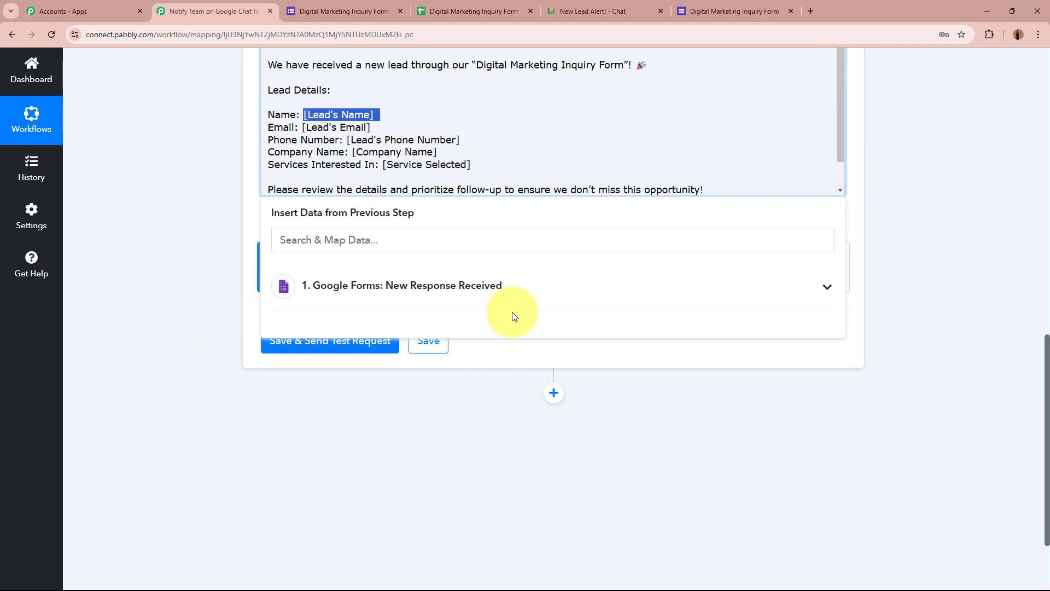
click(616, 290)
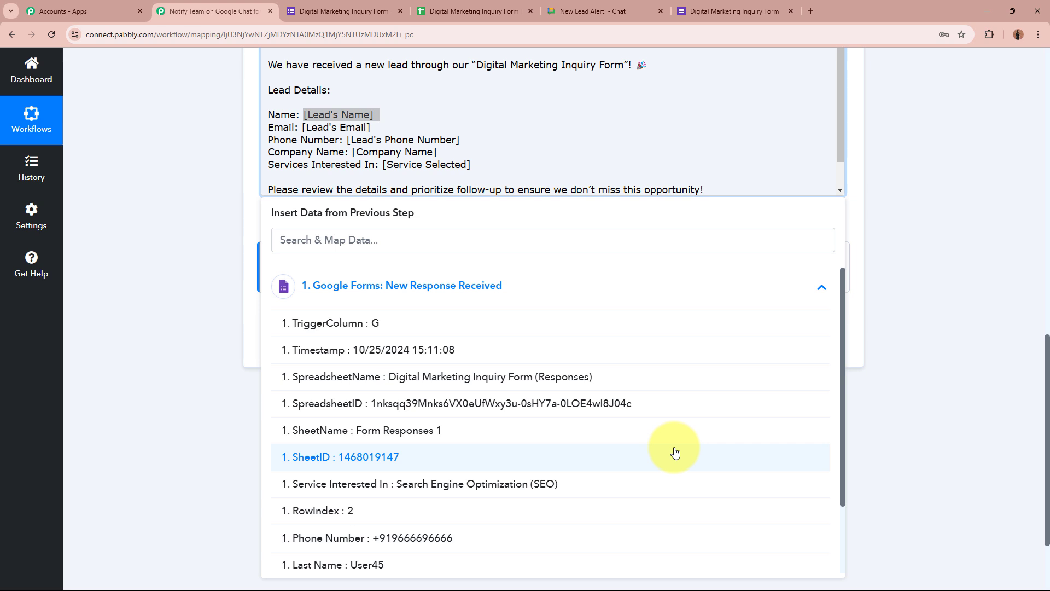
scroll(674, 452, down, 2)
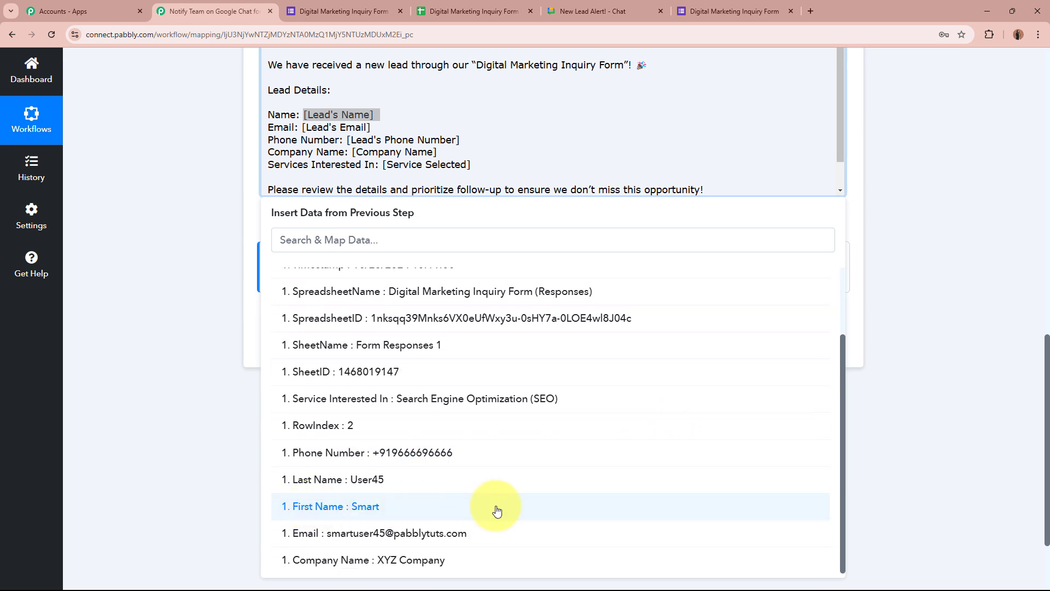
click(497, 510)
click(487, 483)
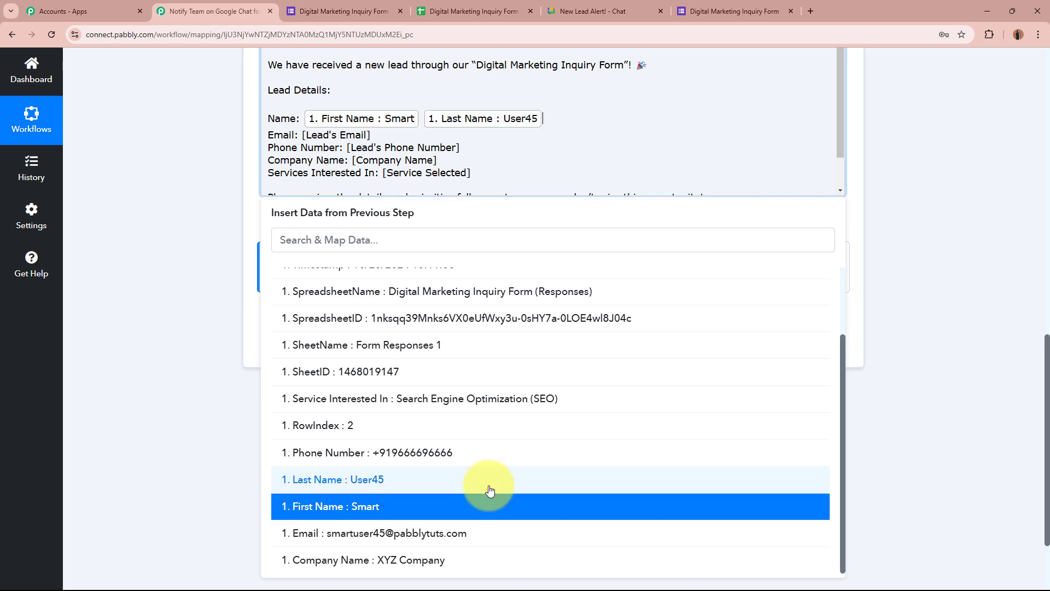
click(124, 289)
scroll(122, 287, up, 4)
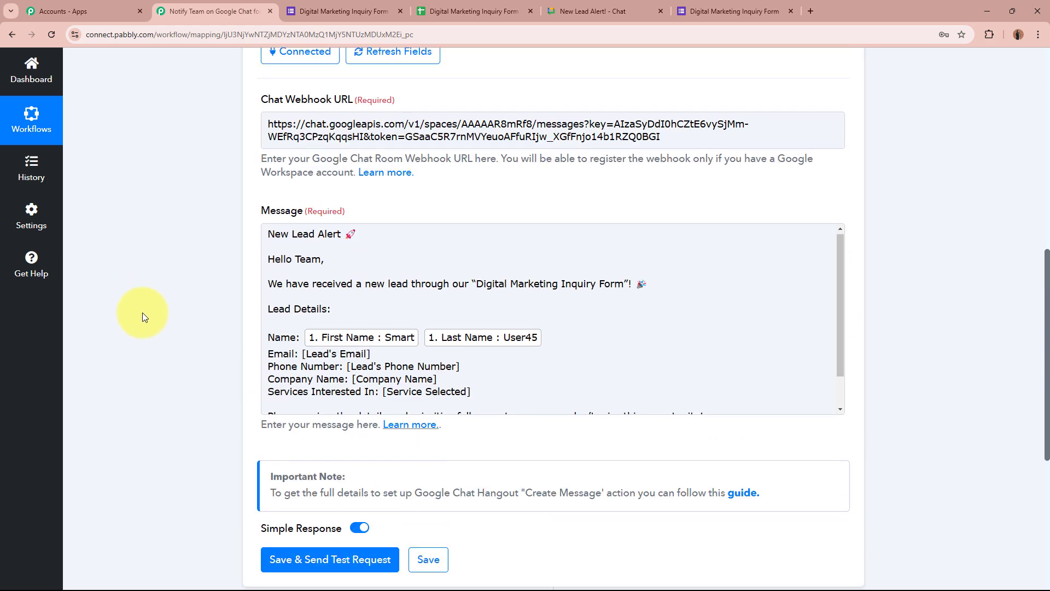
click(218, 315)
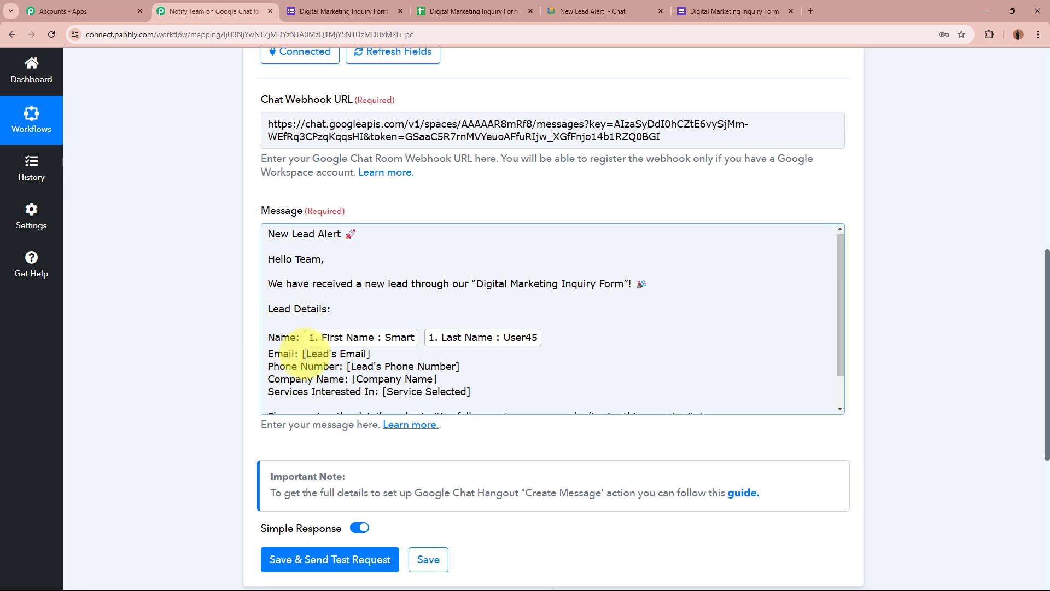
Map the email and phone placeholders to the Email and Phone Number response fields
drag(304, 354, 378, 354)
scroll(219, 361, down, 3)
click(480, 349)
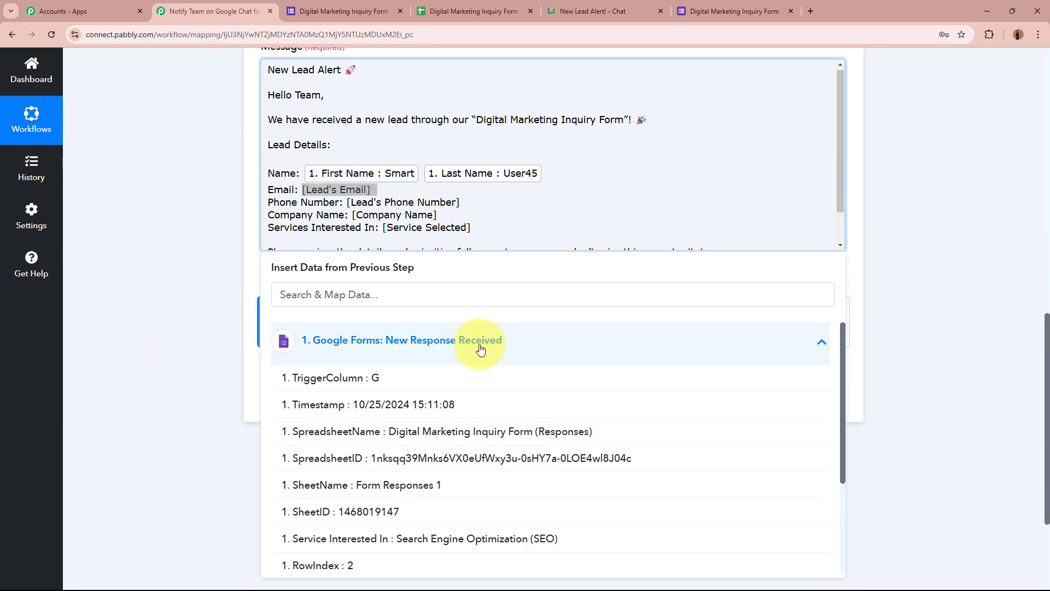
scroll(469, 529, down, 3)
click(438, 532)
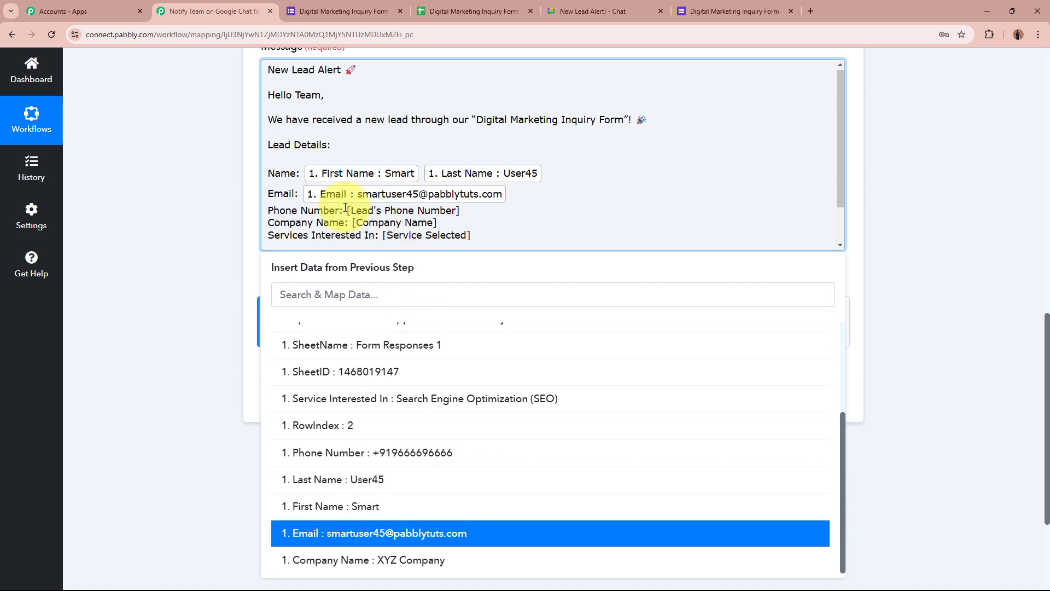
drag(348, 209, 465, 211)
click(471, 340)
scroll(445, 508, down, 3)
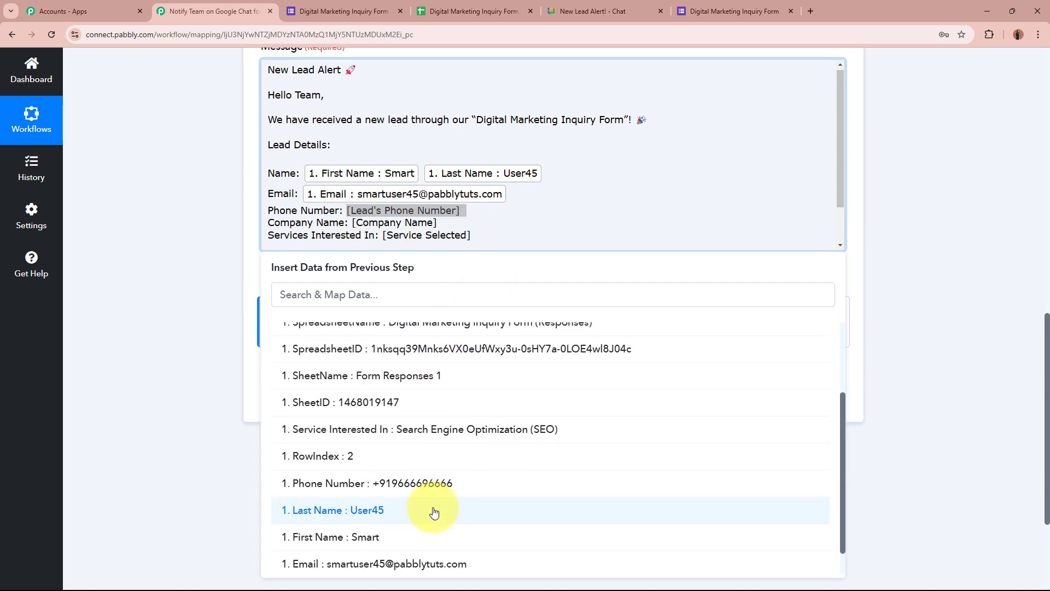
click(436, 483)
Map [Company Name] and [Service Selected] to the Company Name and Service Interested In fields
drag(353, 231, 443, 230)
click(438, 340)
scroll(413, 492, down, 3)
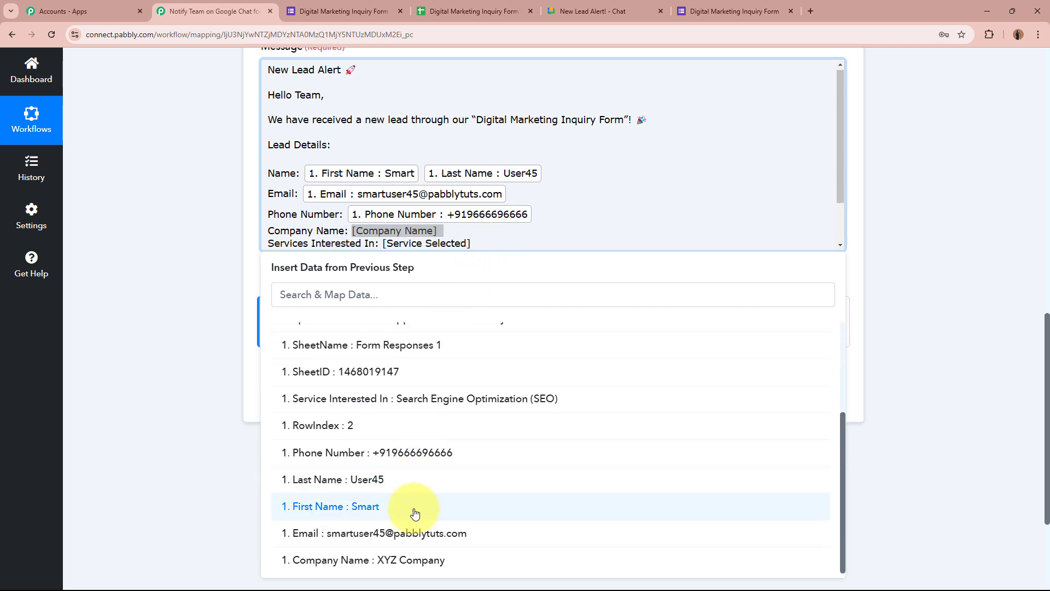
click(436, 559)
scroll(389, 196, down, 2)
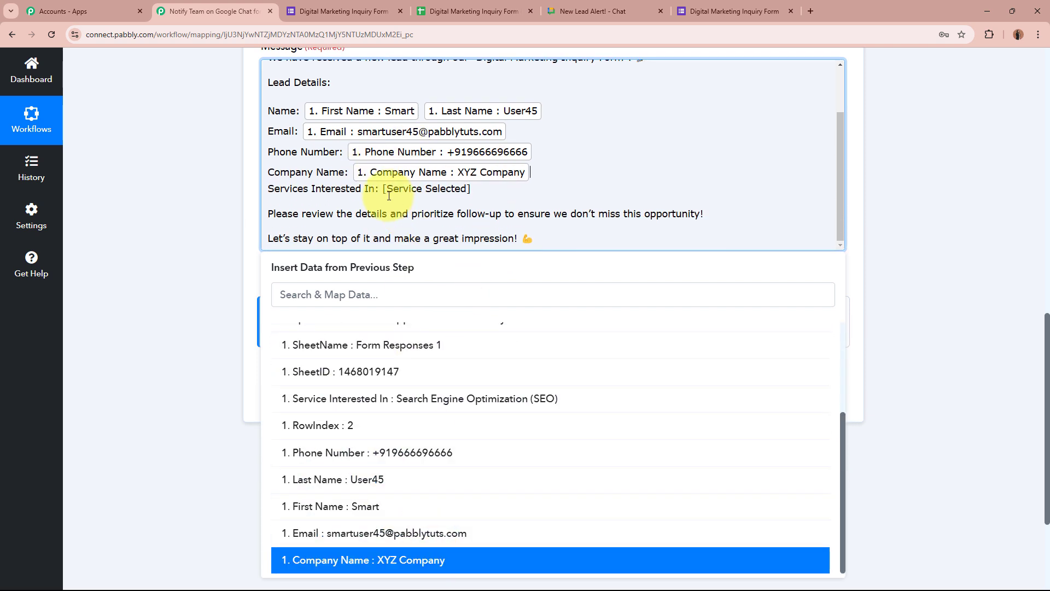
drag(383, 190, 472, 189)
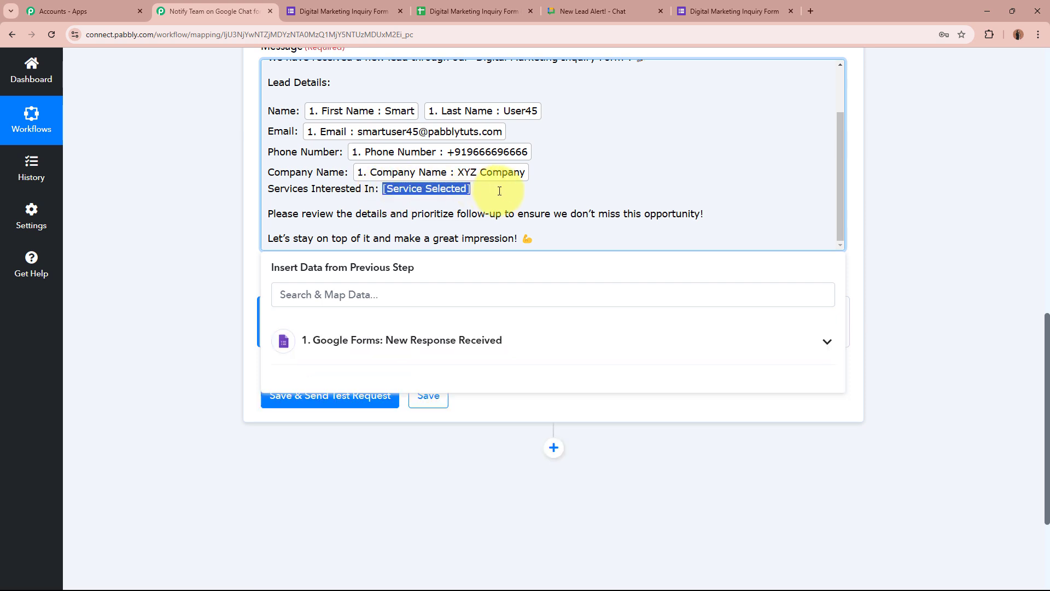
click(408, 340)
scroll(406, 487, down, 3)
click(440, 399)
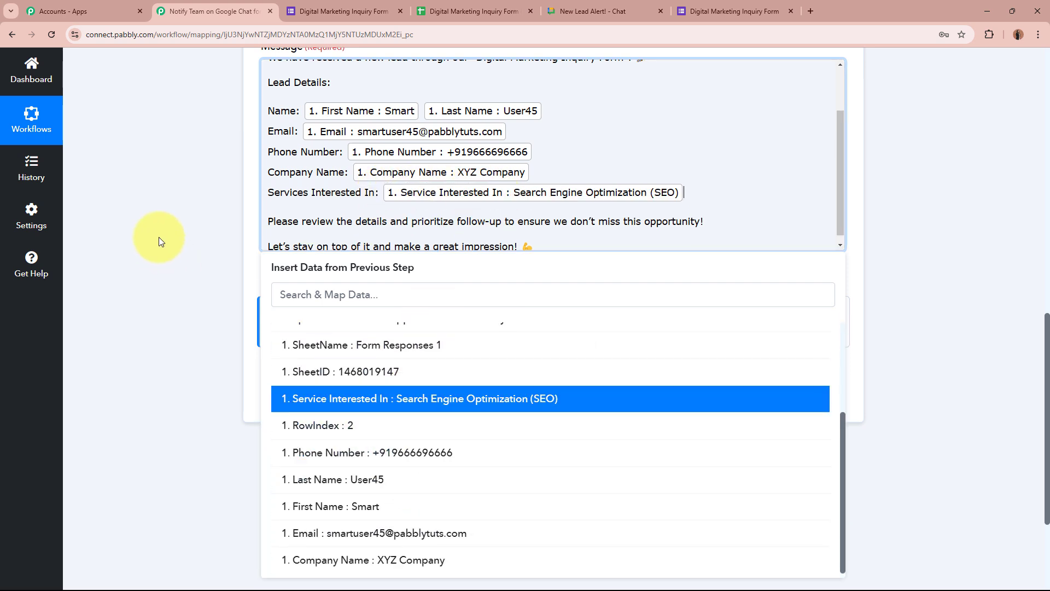
scroll(211, 230, up, 1)
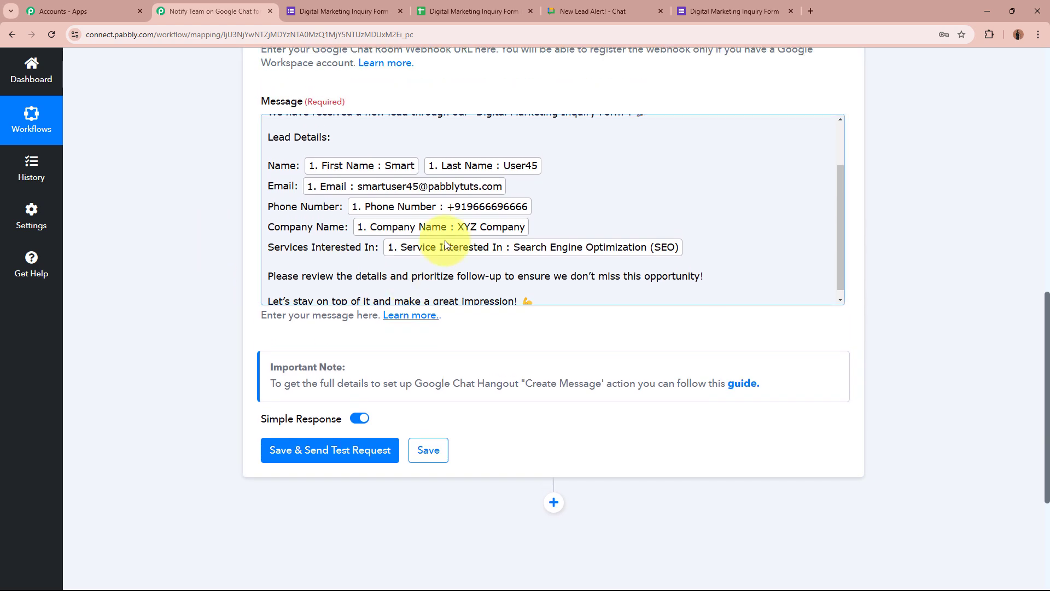
scroll(445, 241, up, 2)
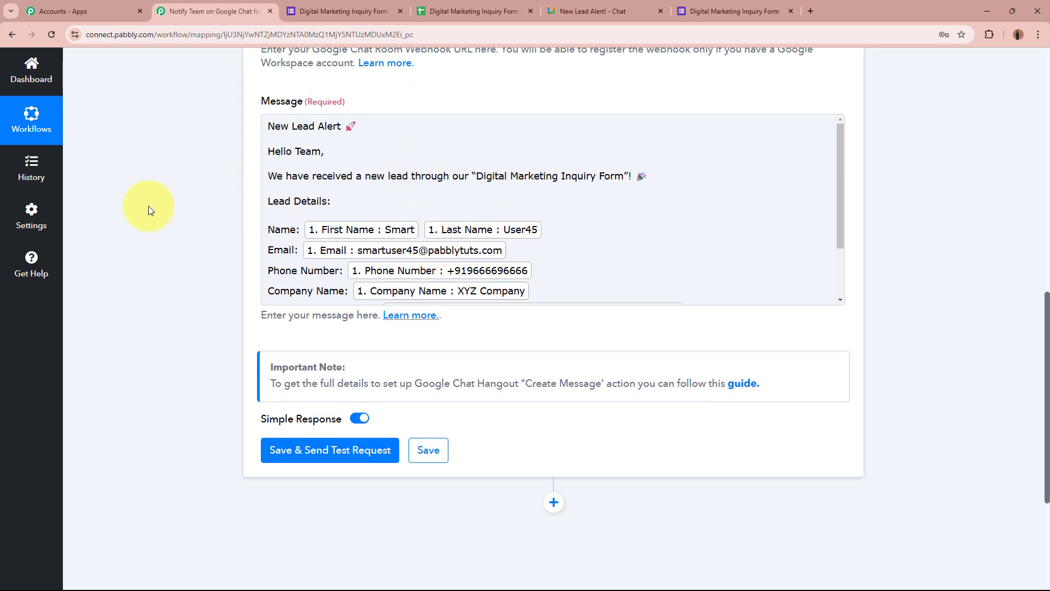
scroll(158, 235, down, 3)
Save the Google Chat step, send a test message, and view it in New Lead Alert!
click(321, 291)
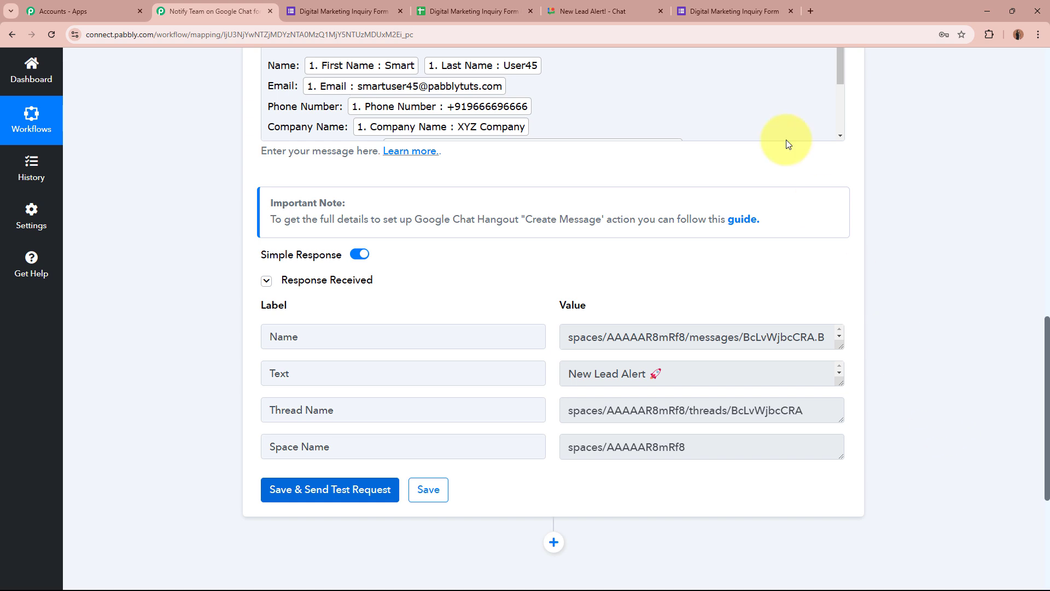
click(643, 5)
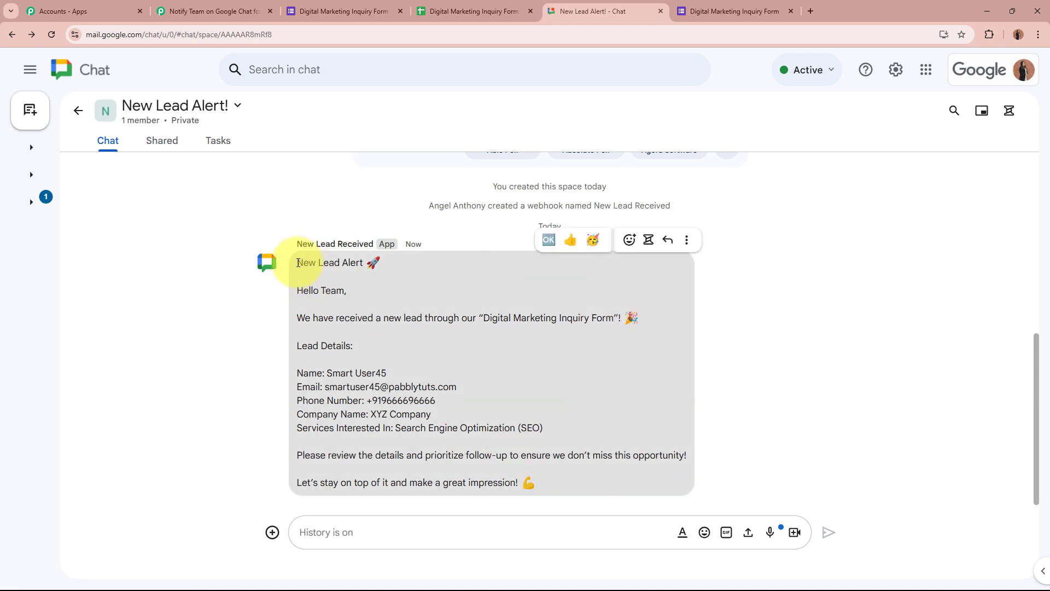
drag(298, 263, 389, 264)
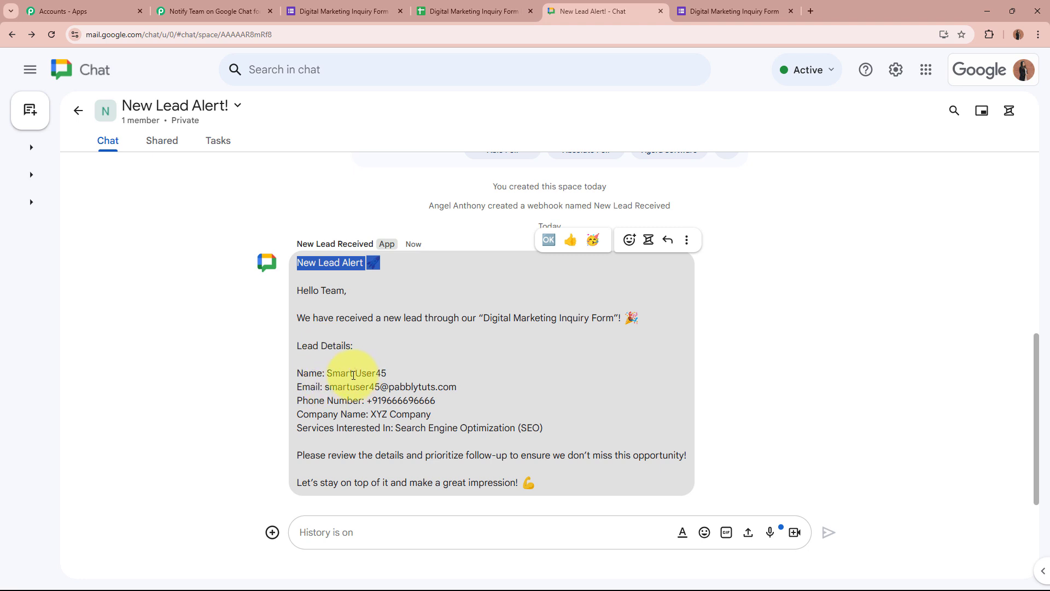
click(410, 370)
drag(324, 387, 458, 388)
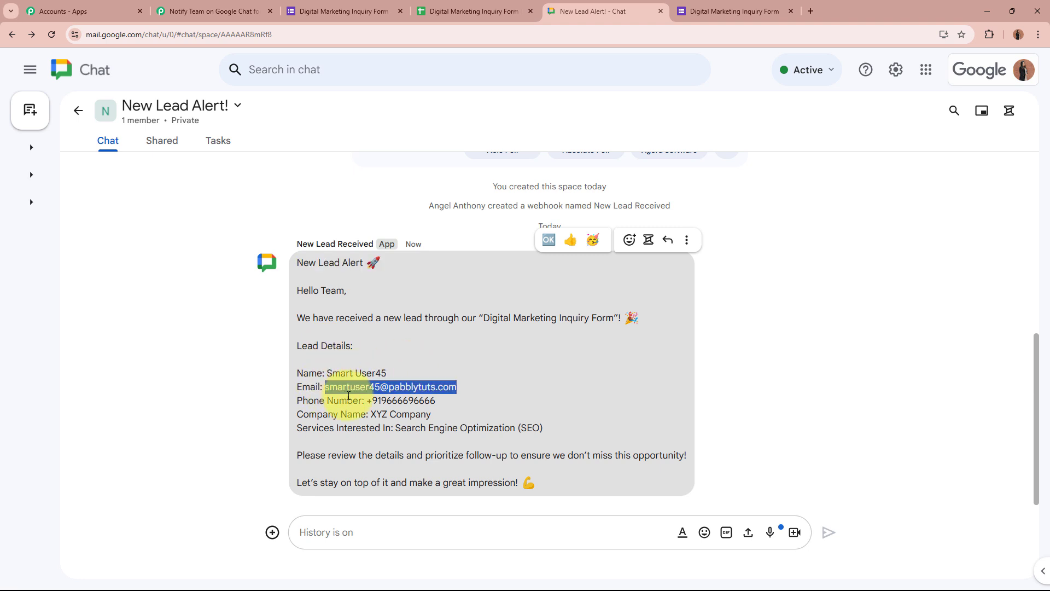
drag(366, 401, 435, 401)
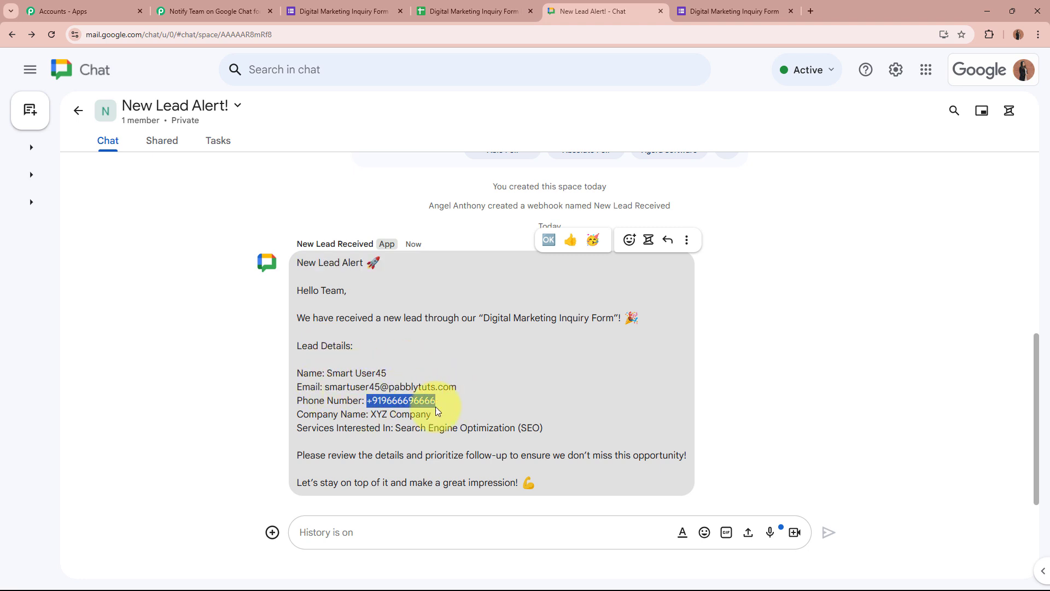
drag(370, 413, 622, 429)
click(394, 427)
click(621, 429)
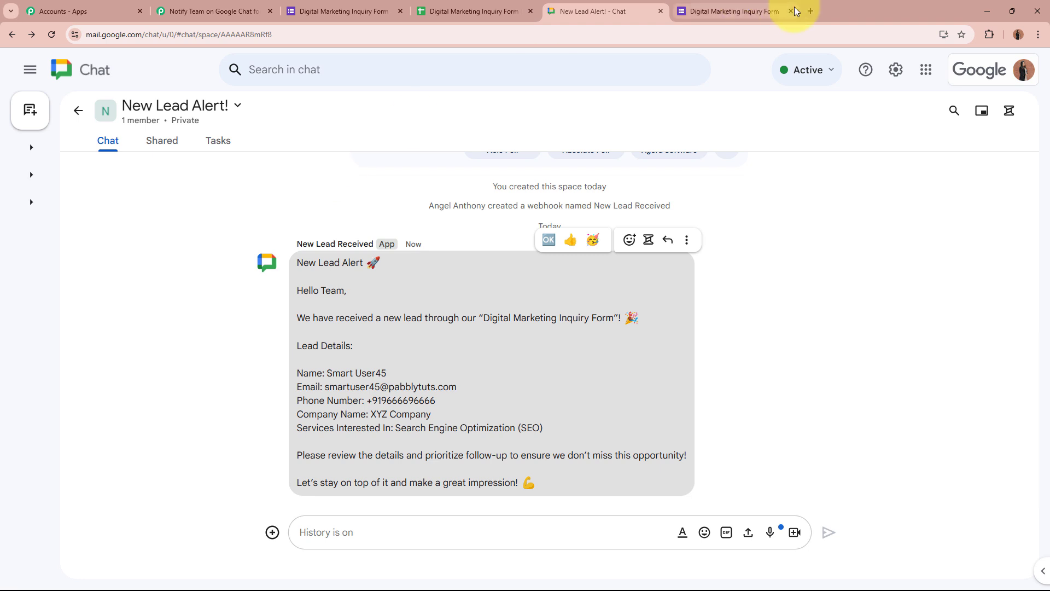
Close the old live form tab and recheck the chat space before returning to the editor
click(760, 11)
click(344, 11)
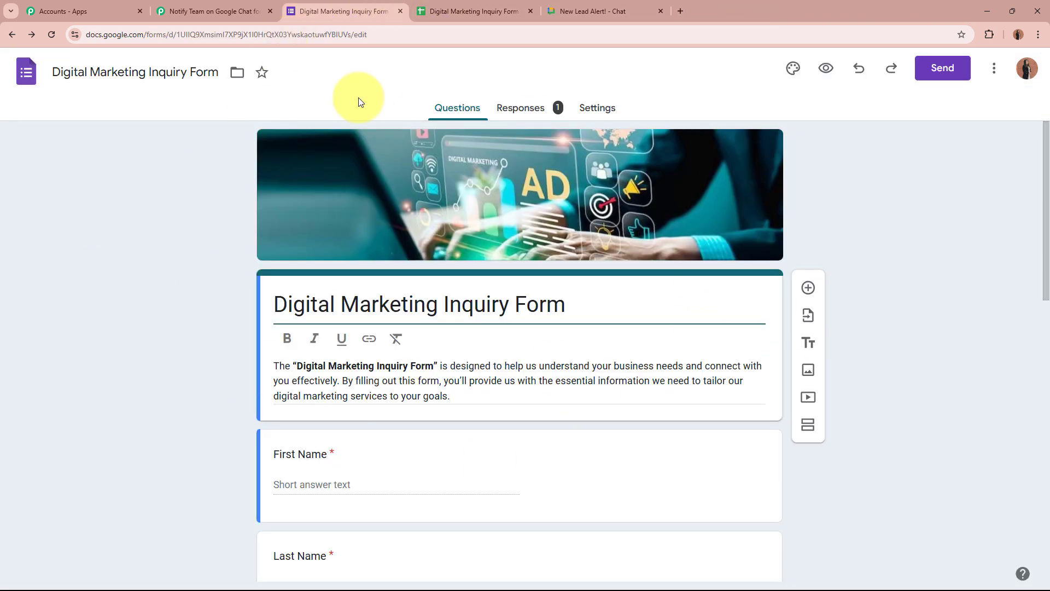
click(577, 16)
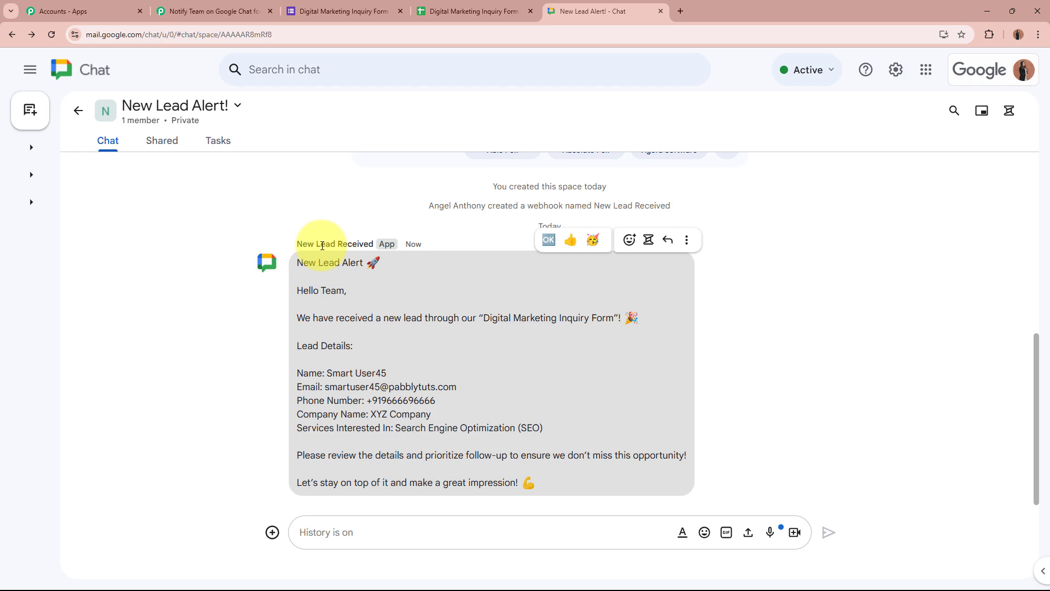
click(343, 11)
Copy the form's shareable link and load the live form in a new tab
click(943, 68)
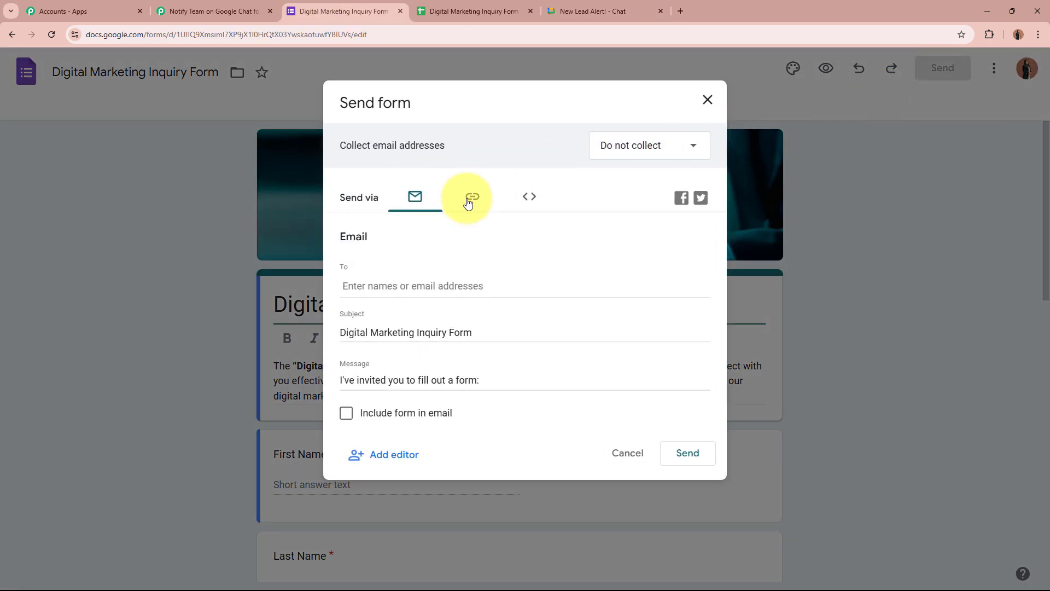
click(476, 199)
click(686, 304)
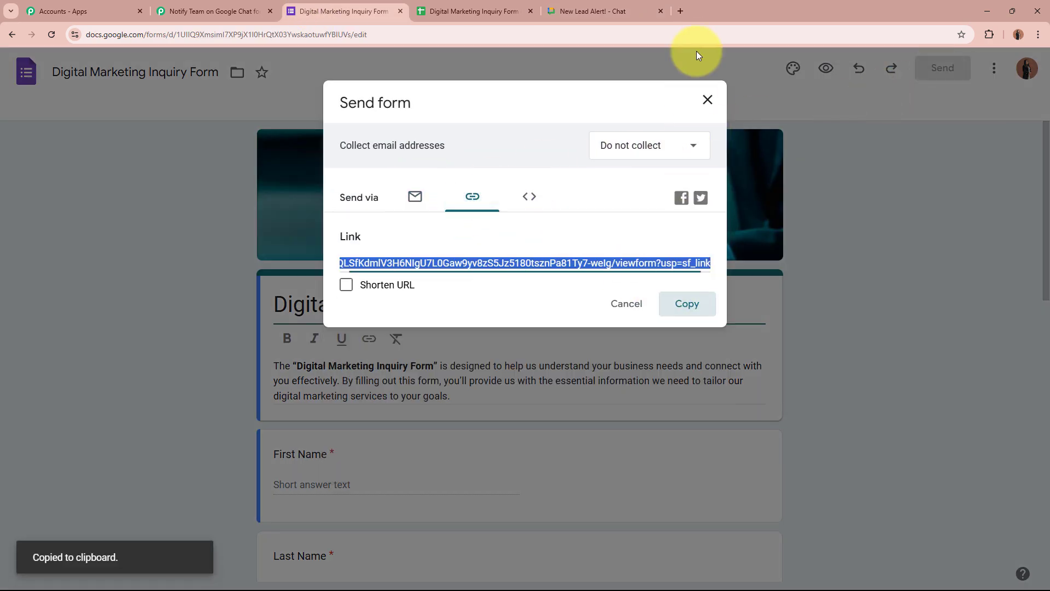
click(684, 11)
key(ctrl+v)
key(Return)
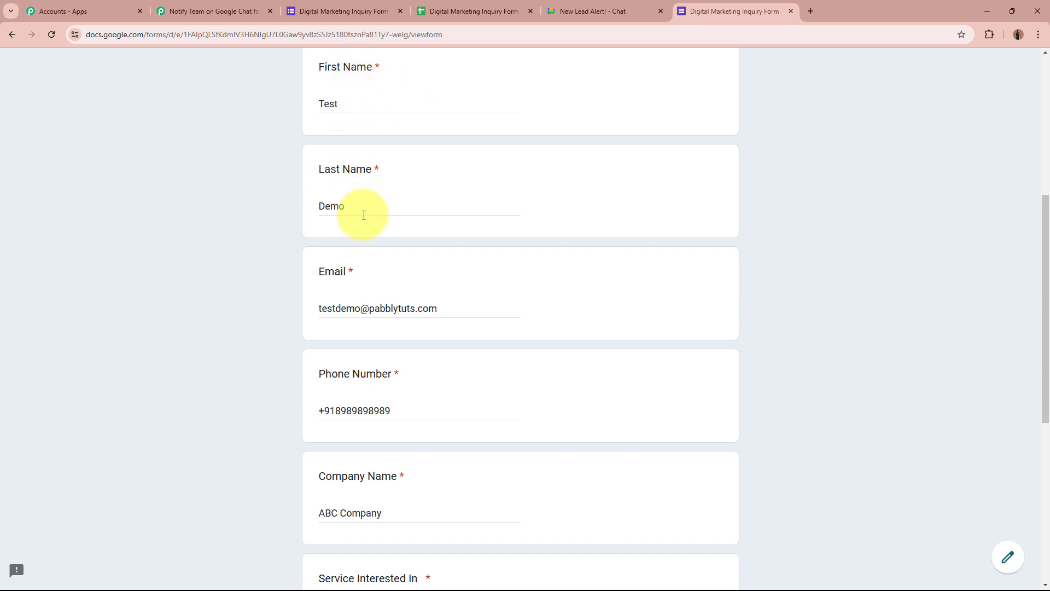
Review the test lead's email, phone and company, then submit the inquiry with Email Marketing
click(459, 310)
scroll(459, 312, down, 2)
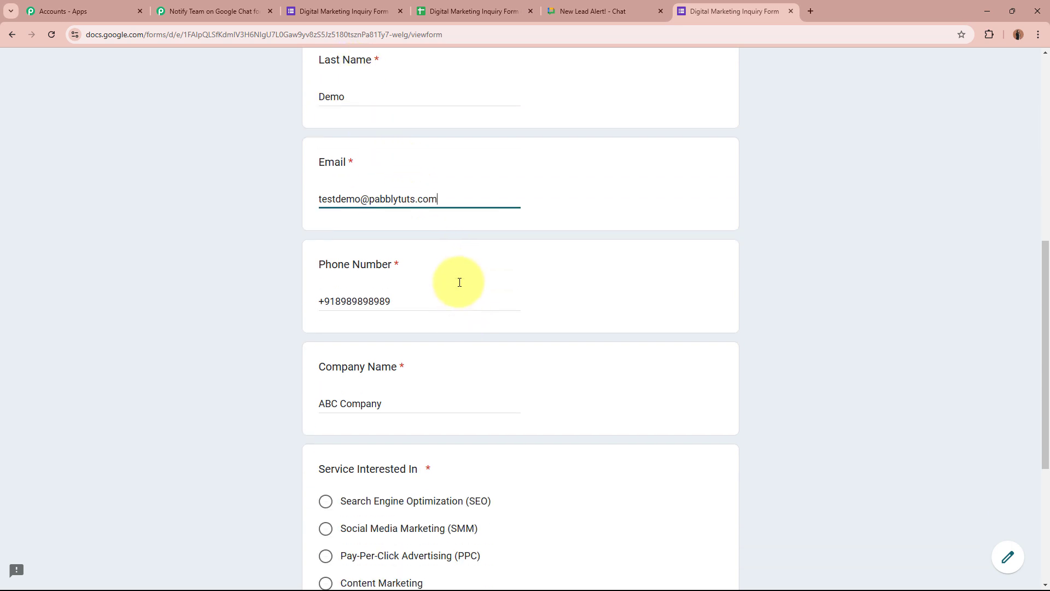
click(458, 296)
scroll(457, 295, down, 2)
click(458, 295)
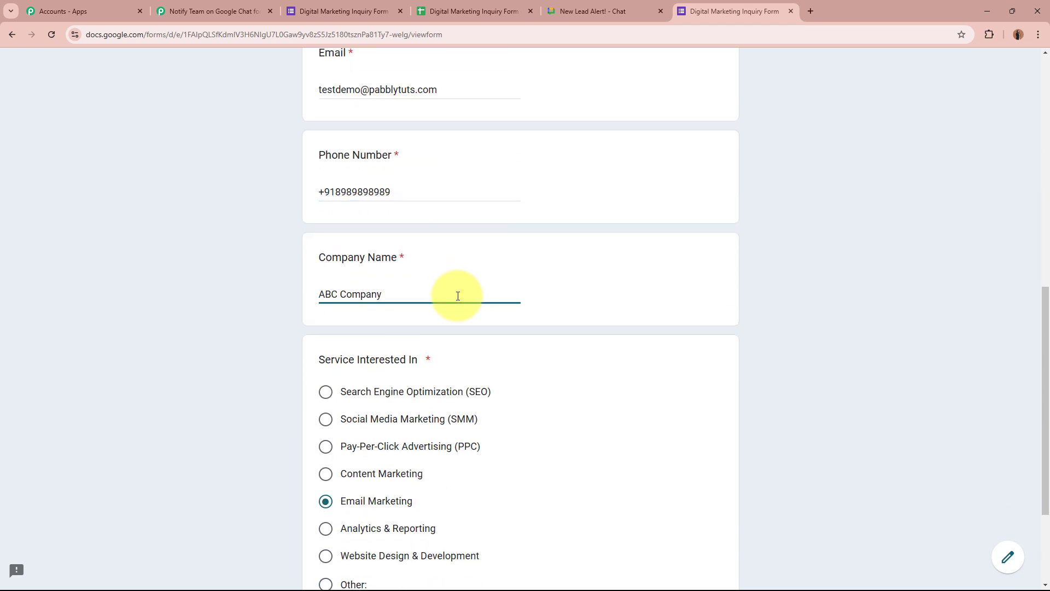
scroll(457, 295, down, 3)
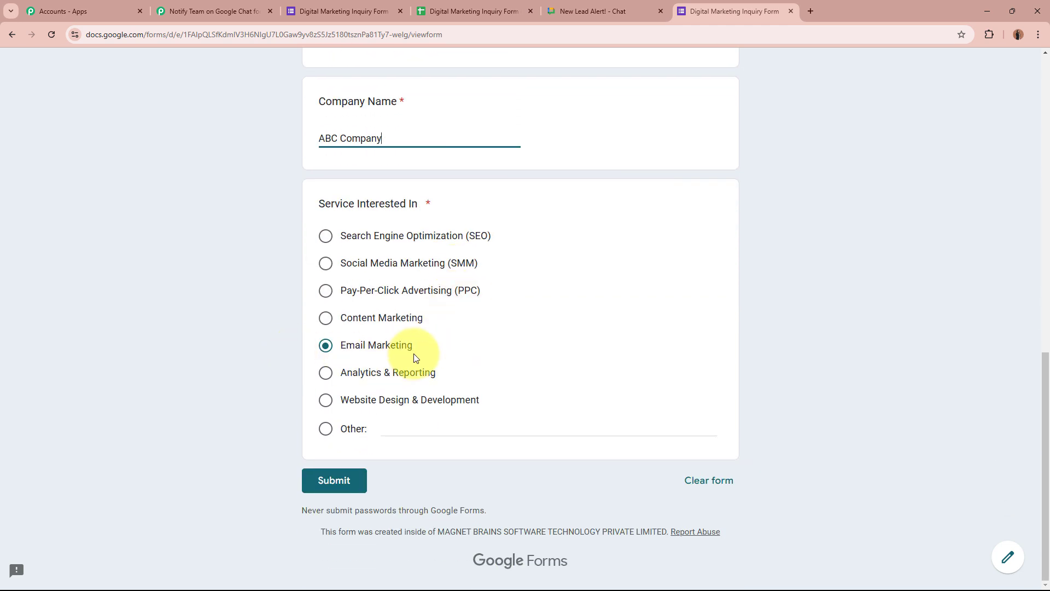
click(337, 481)
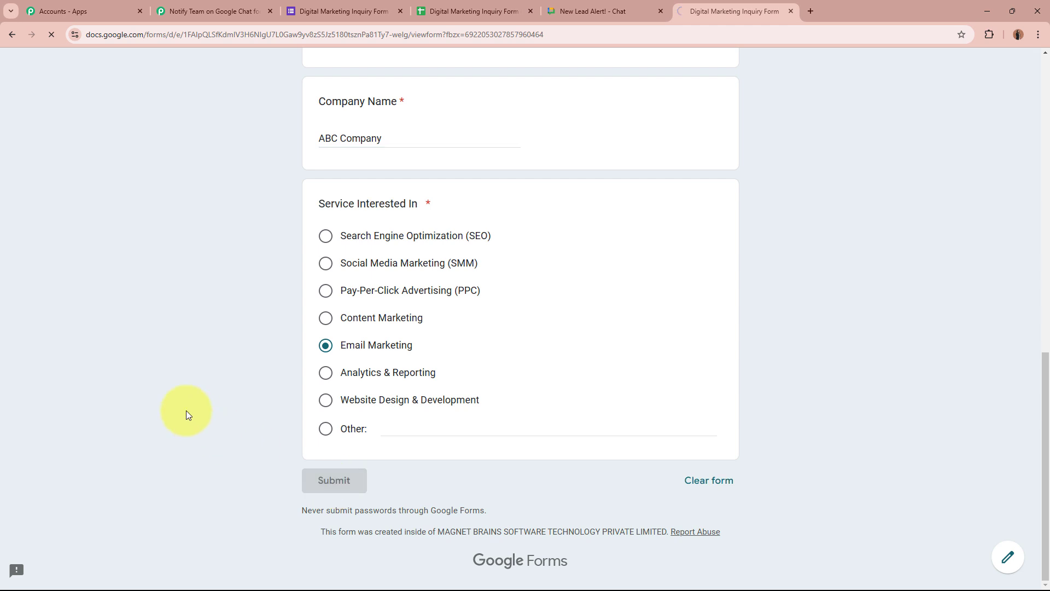
Highlight the response-recorded confirmation, then switch to the New Lead Alert! chat space
drag(503, 243, 126, 249)
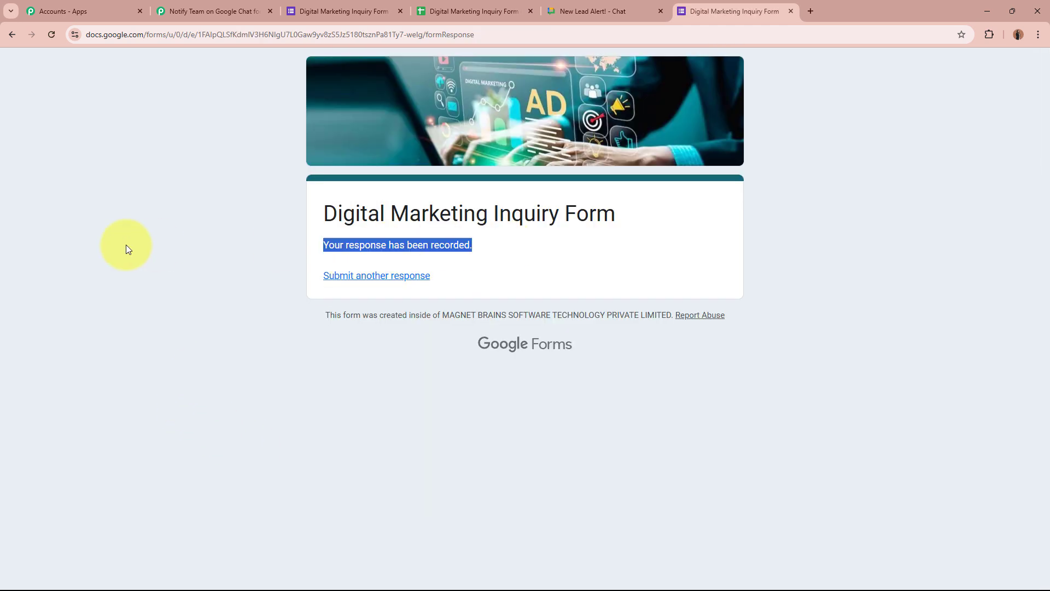
click(127, 294)
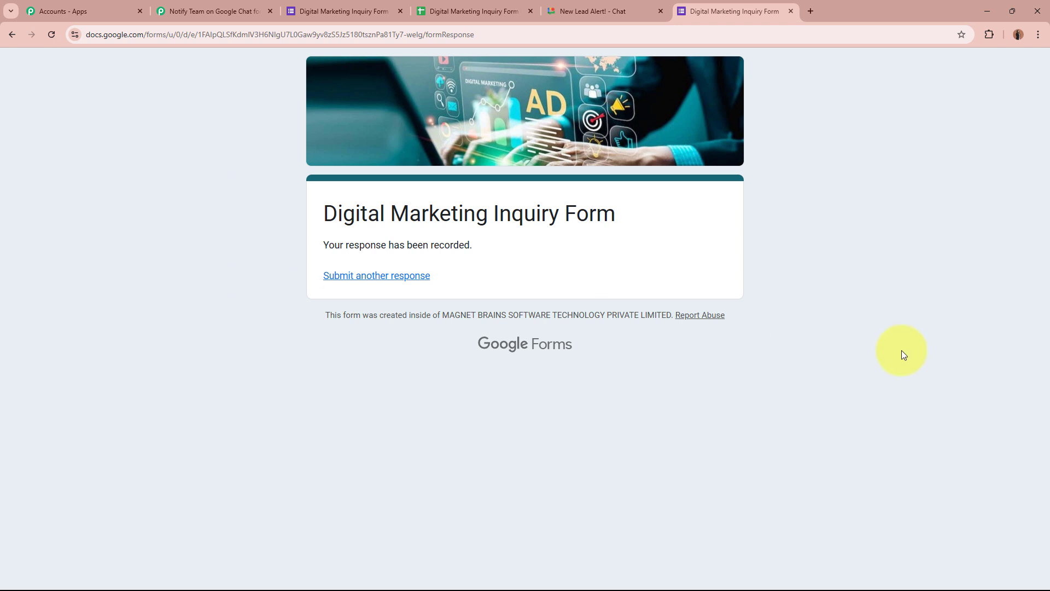
click(607, 5)
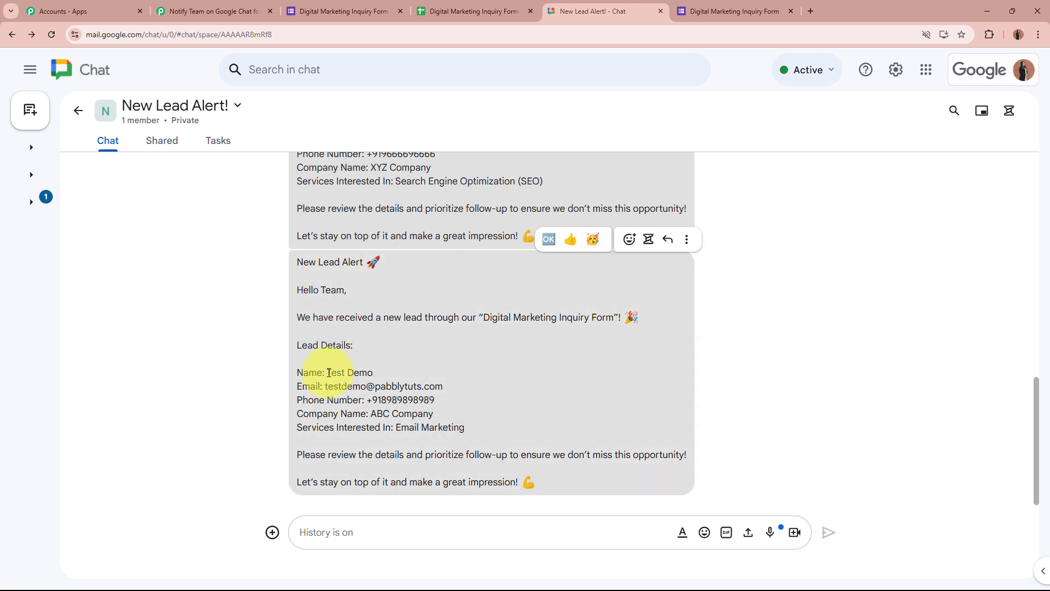
Highlight Test Demo, the phone number, ABC Company and Email Marketing in the alert, then return to Pabbly
drag(328, 373, 410, 373)
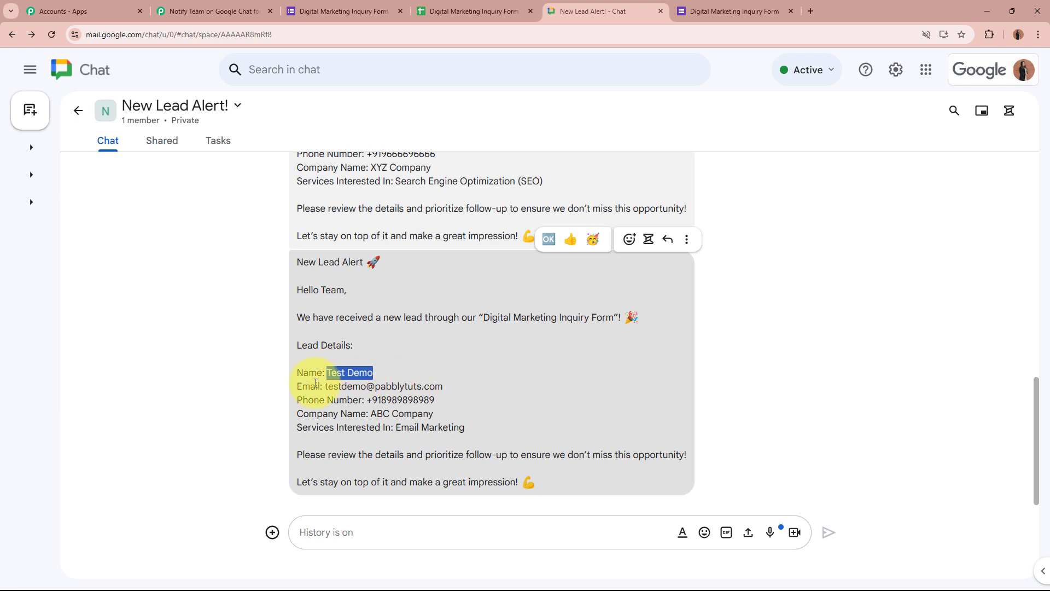
drag(327, 389, 443, 401)
drag(376, 414, 471, 418)
drag(396, 427, 512, 430)
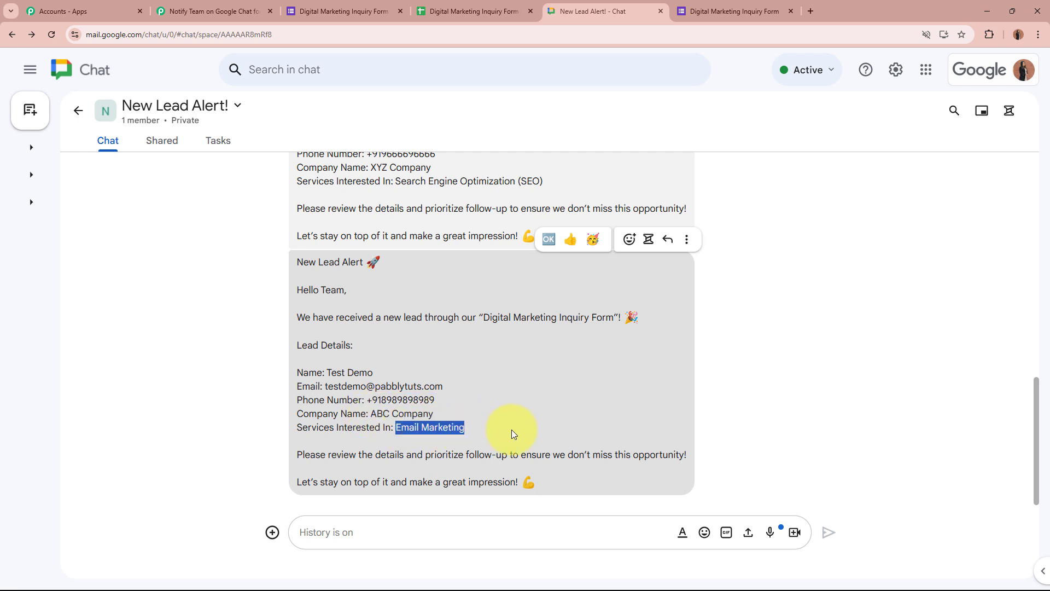
click(515, 431)
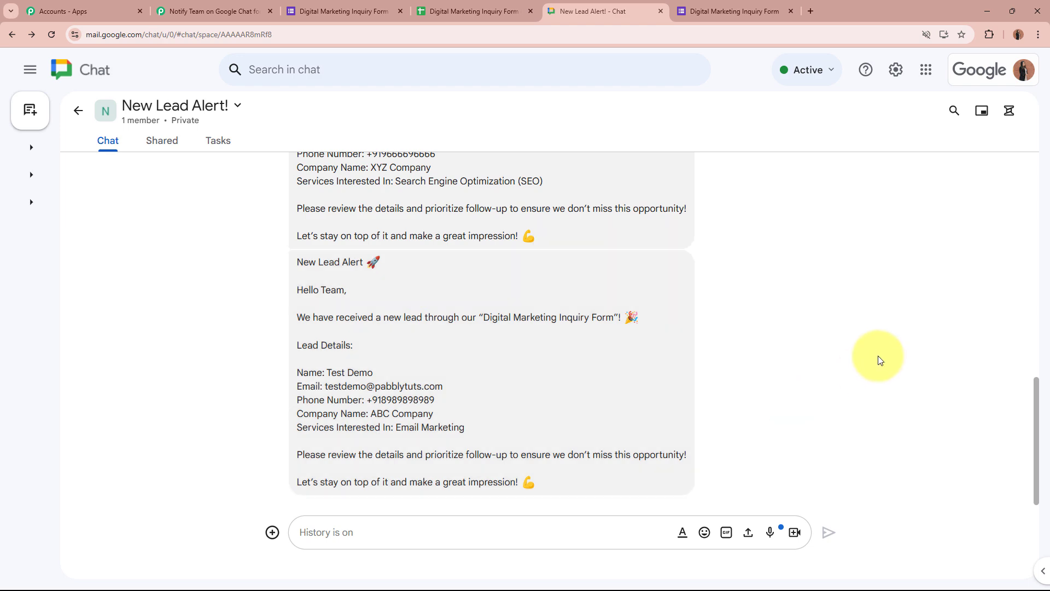
click(207, 11)
Collapse the Google Chat Create Message action step in the workflow
scroll(212, 300, up, 5)
scroll(212, 301, up, 8)
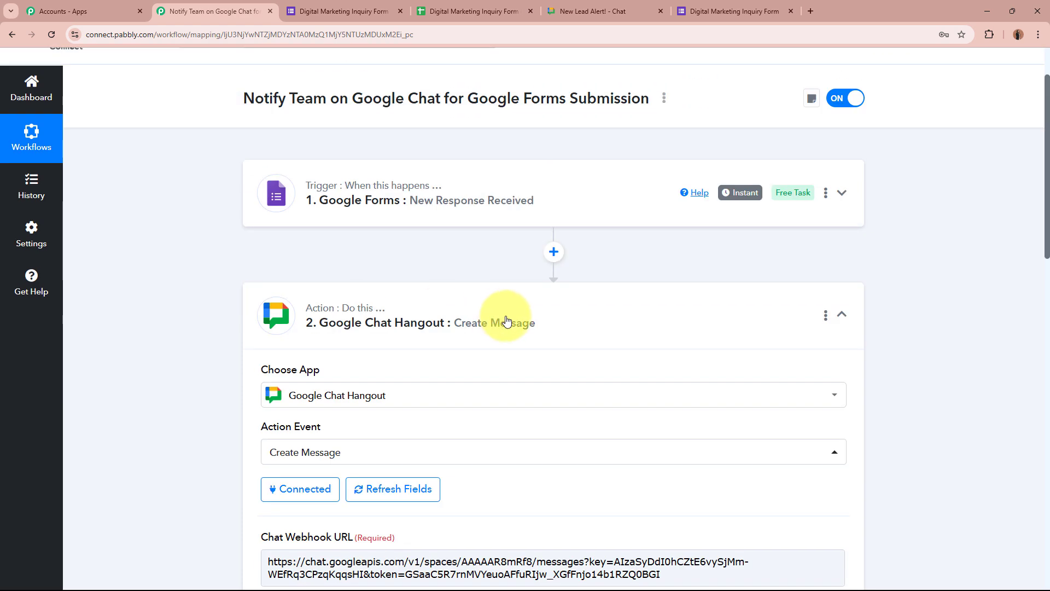
click(556, 321)
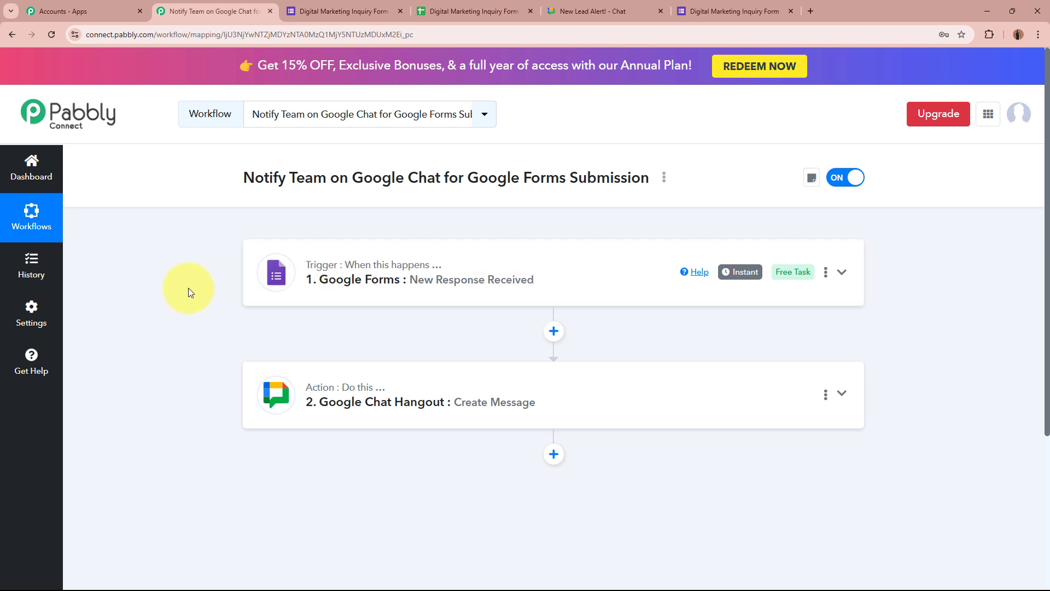
Close the form's sharing dialog, glance at the chat space, and return to the Pabbly workflow
click(339, 11)
click(707, 100)
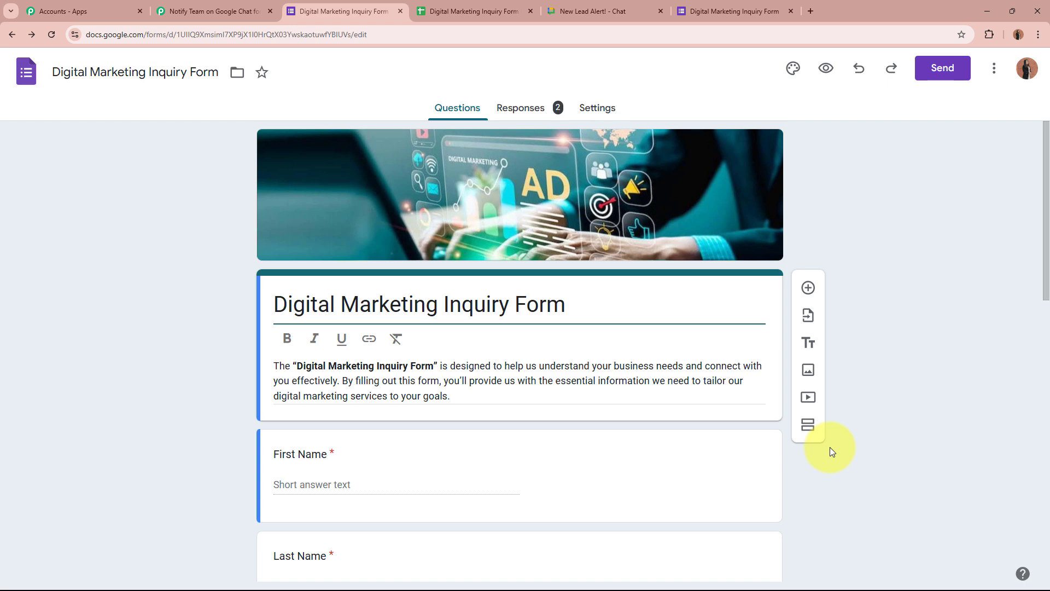
click(632, 10)
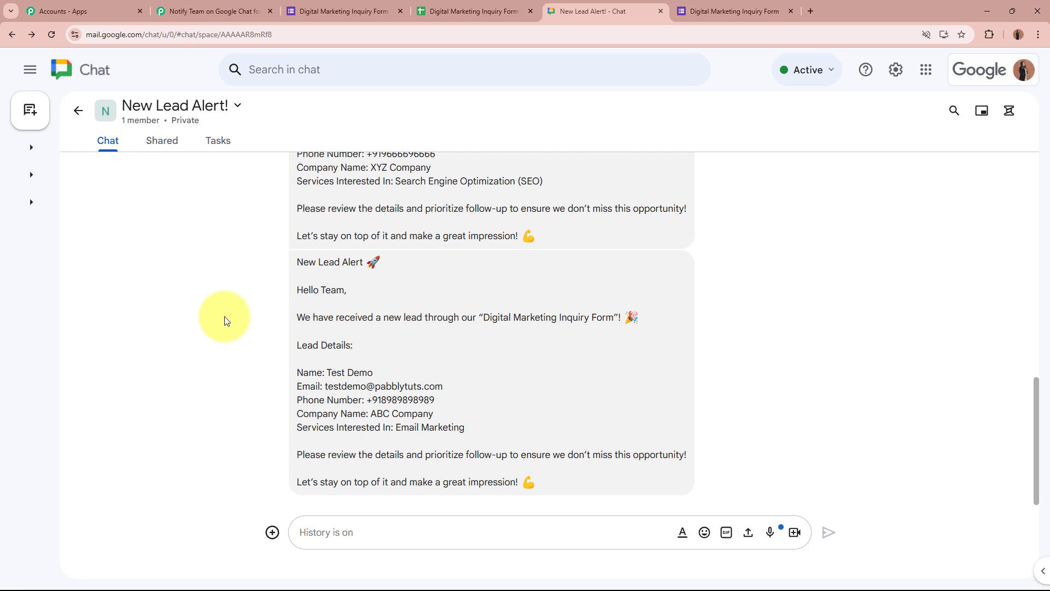
click(214, 11)
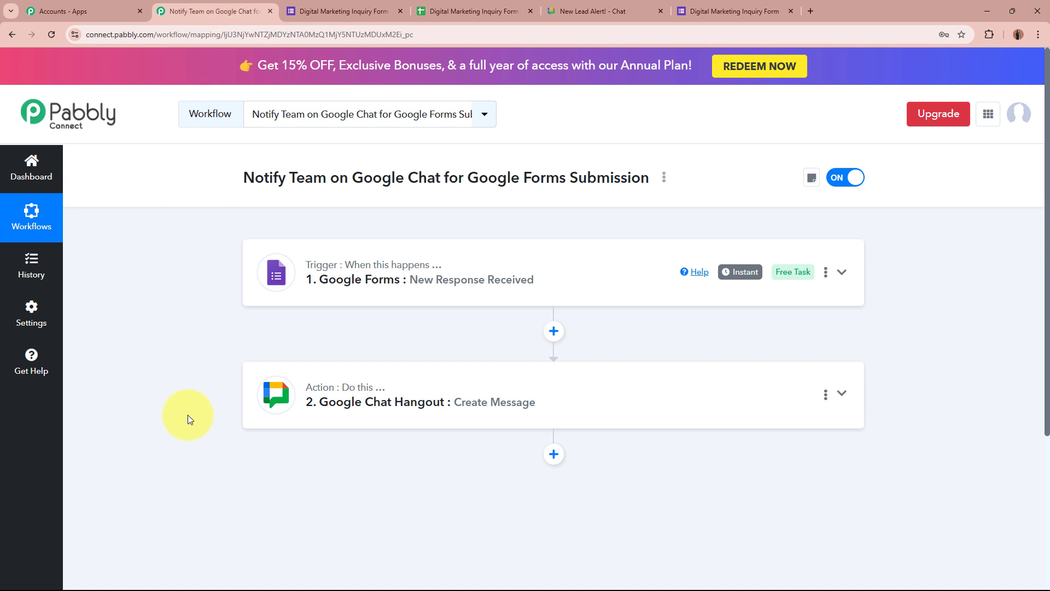